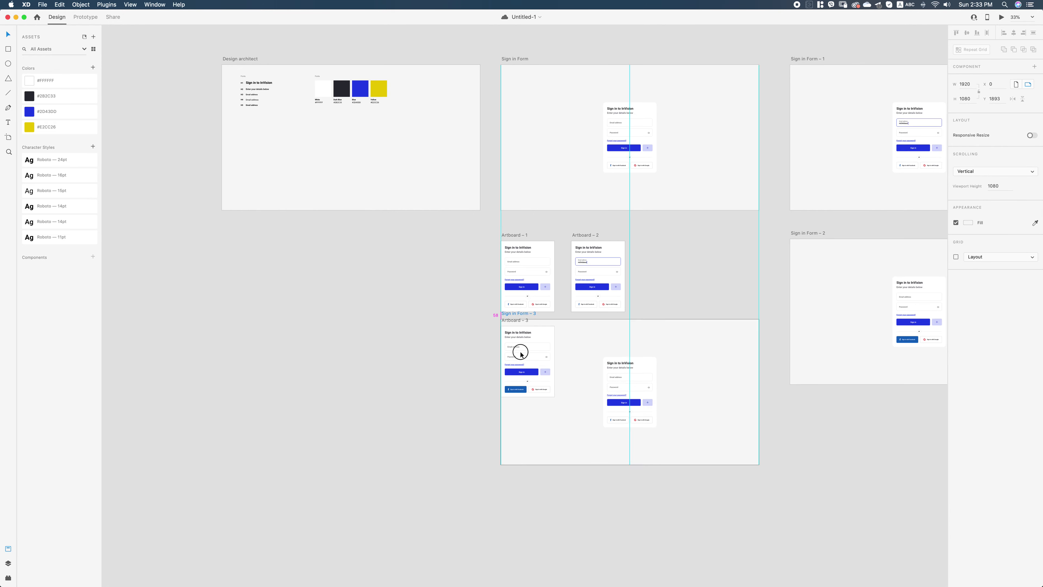
# Move the sign-in form out of the Sign in Form – 3 artboard onto the empty canvas beside it.
pyautogui.click(646, 363)
pyautogui.moveTo(662, 451); pyautogui.dragTo(611, 240)
pyautogui.press('super+1')
pyautogui.moveTo(690, 315); pyautogui.dragTo(565, 297)
pyautogui.moveTo(694, 401); pyautogui.dragTo(469, 137)
pyautogui.press('super+minus')
pyautogui.moveTo(881, 315); pyautogui.dragTo(795, 309)
pyautogui.moveTo(540, 324); pyautogui.dragTo(940, 314)
pyautogui.click(770, 348)
pyautogui.moveTo(763, 333); pyautogui.dragTo(747, 314)
# Delete the white card behind the moved sign-in form and show the layout grid on the artboards.
pyautogui.click(799, 310)
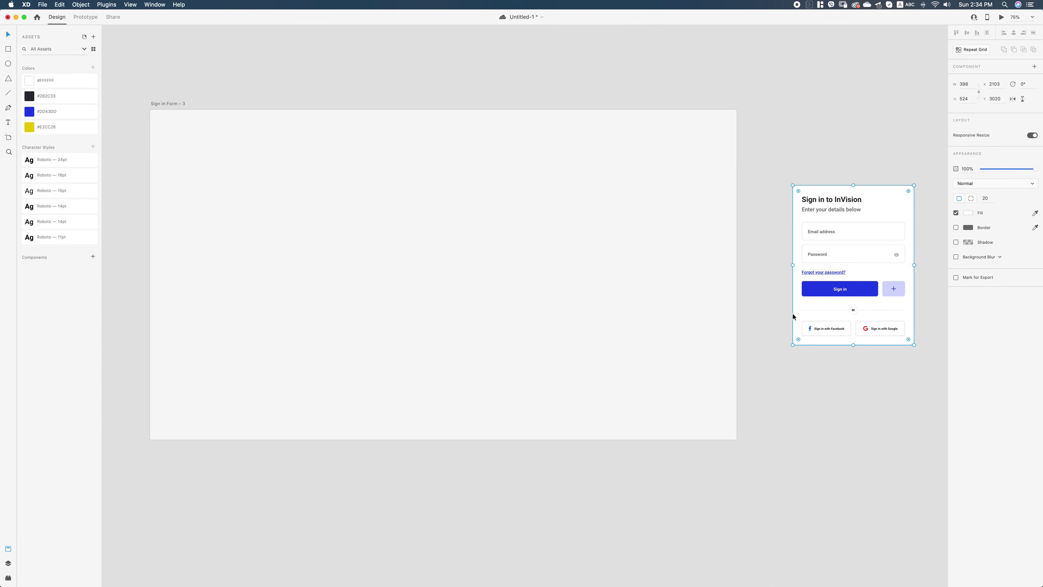
pyautogui.press('Delete')
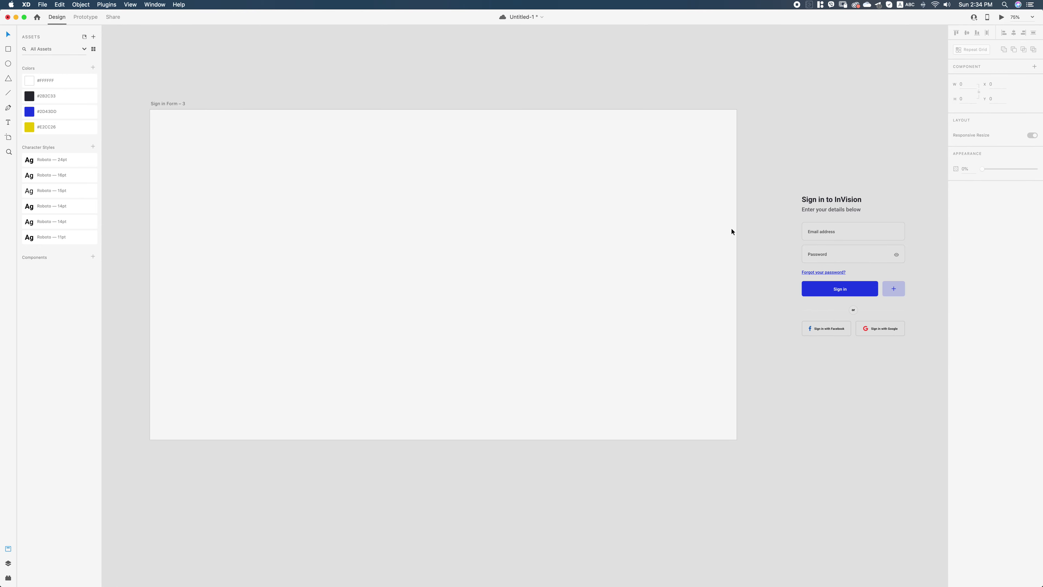
pyautogui.hscroll(-3, 698, 238)
pyautogui.press('super+shift+apostrophe')
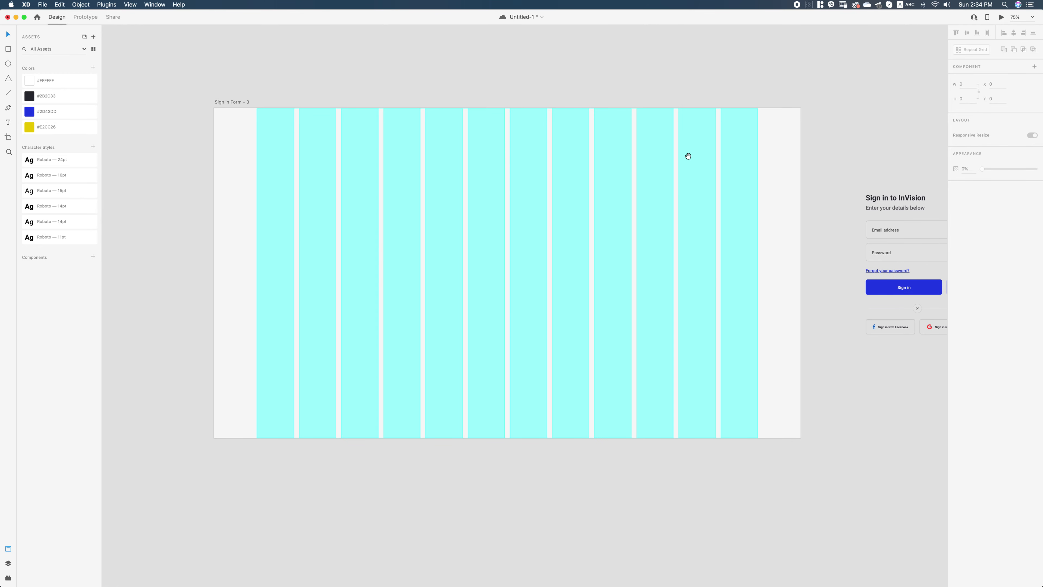
# Try to align the sign-in form in Sign in Form – 2 with the layout grid columns.
pyautogui.moveTo(686, 156); pyautogui.dragTo(668, 488)
pyautogui.moveTo(637, 110); pyautogui.dragTo(610, 305)
pyautogui.moveTo(877, 311); pyautogui.dragTo(520, 227)
pyautogui.hscroll(5, 520, 227)
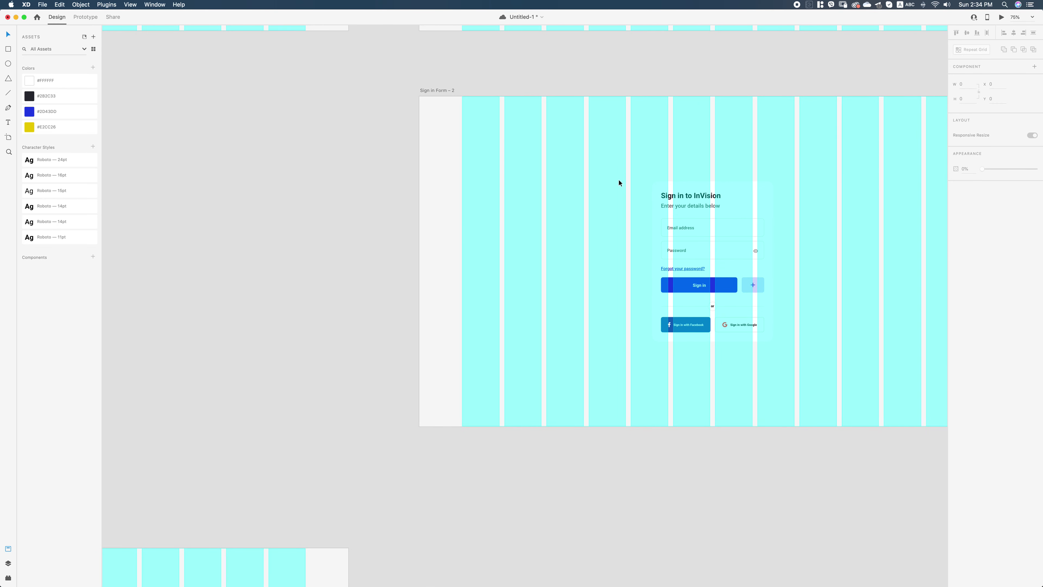
pyautogui.moveTo(788, 346); pyautogui.dragTo(636, 161)
pyautogui.moveTo(747, 200); pyautogui.dragTo(726, 200)
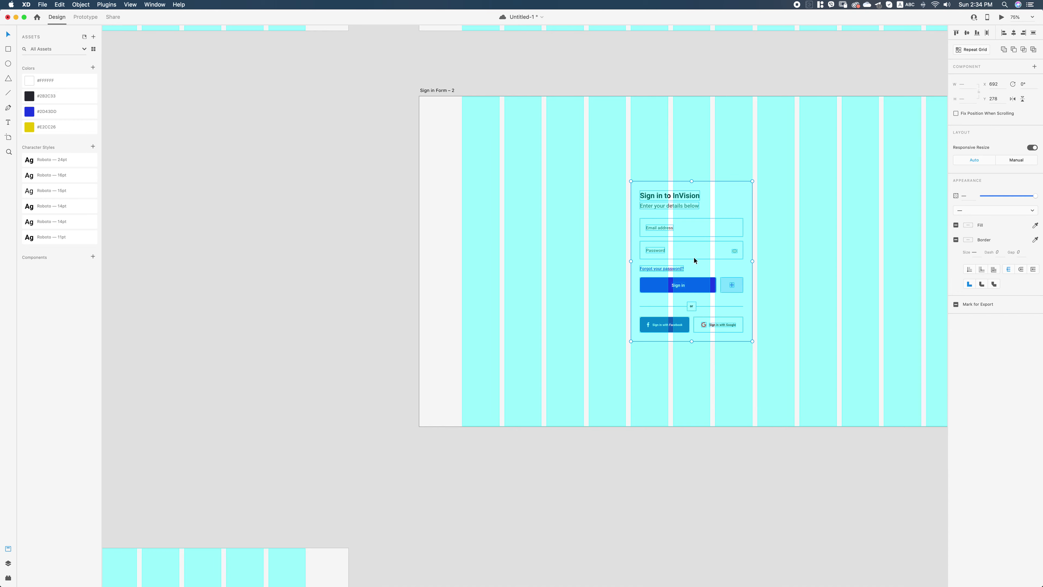
pyautogui.press('super+z')
# Draw a borderless rectangle about 1366 × 1080 px from the left edge of the Sign in Form – 3 artboard.
pyautogui.click(470, 298)
pyautogui.moveTo(470, 298); pyautogui.dragTo(657, 60)
pyautogui.moveTo(455, 251); pyautogui.dragTo(649, 100)
pyautogui.moveTo(551, 193); pyautogui.dragTo(628, 196)
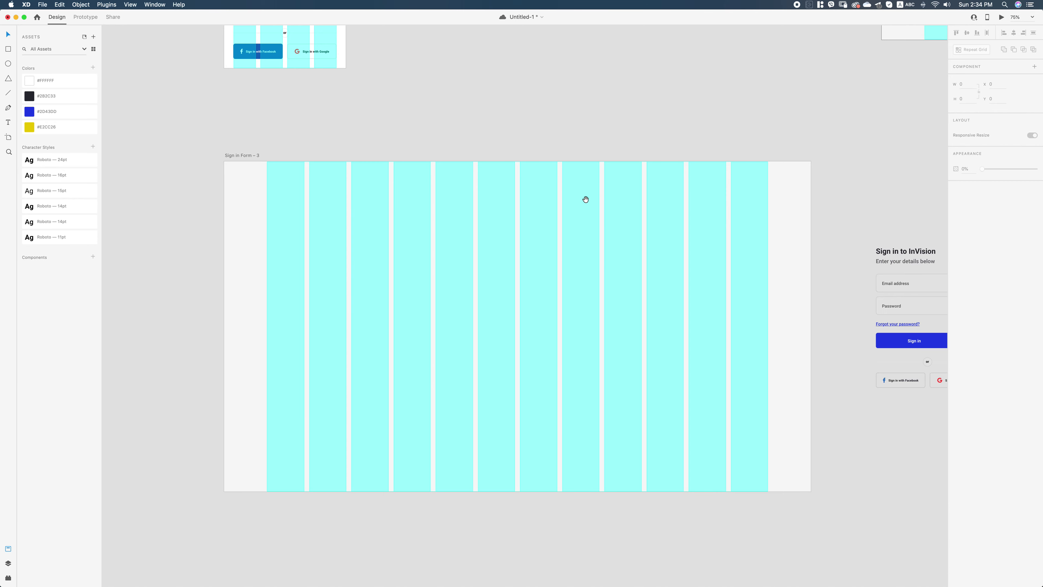
pyautogui.moveTo(586, 199); pyautogui.dragTo(594, 195)
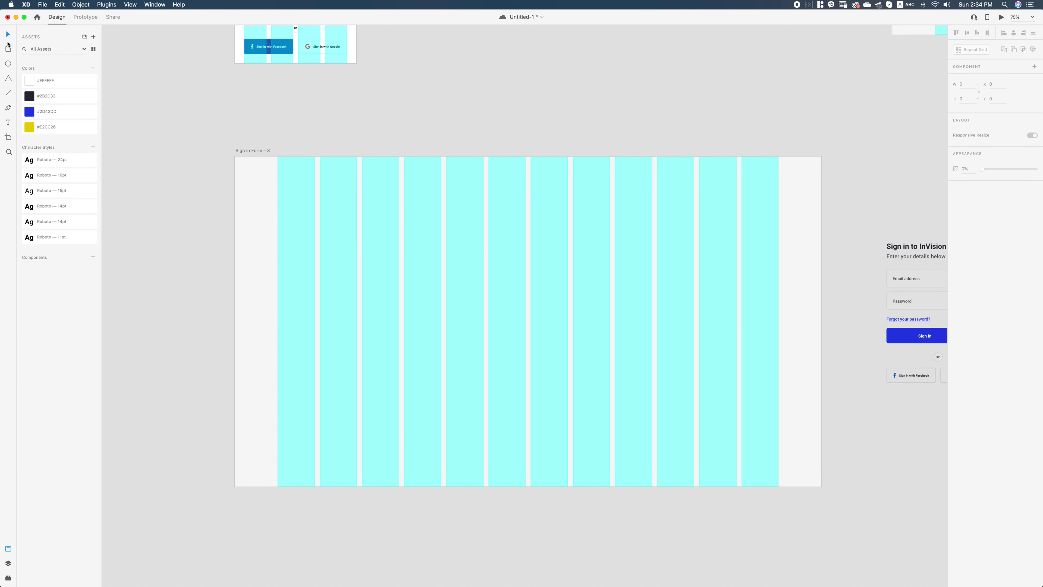
pyautogui.moveTo(237, 158); pyautogui.dragTo(650, 486)
pyautogui.click(955, 255)
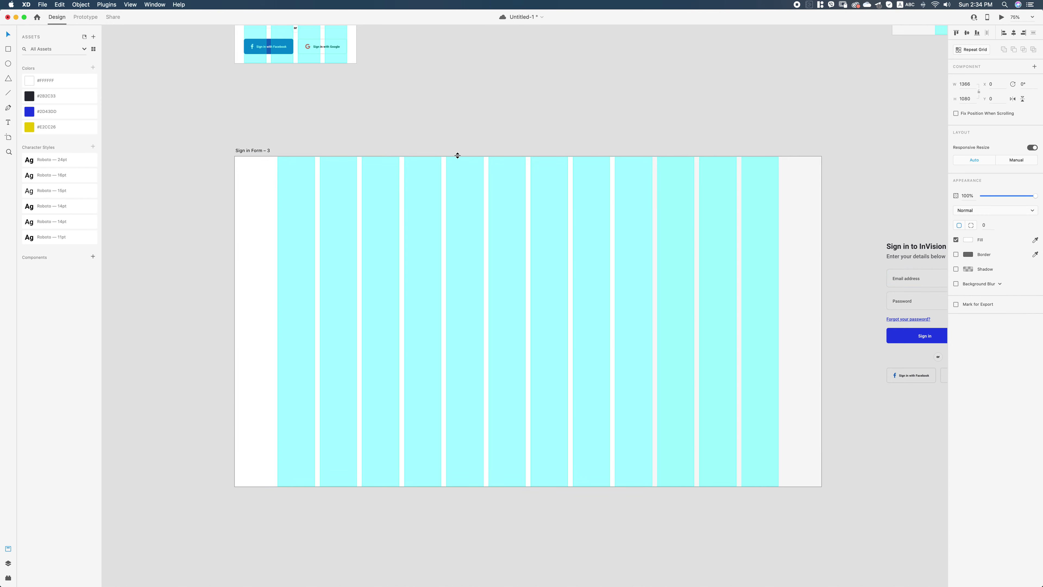
# Fill the rectangle with the saved near-black colour and hide the layout grid.
pyautogui.click(62, 95)
pyautogui.click(367, 99)
pyautogui.press('super+shift+apostrophe')
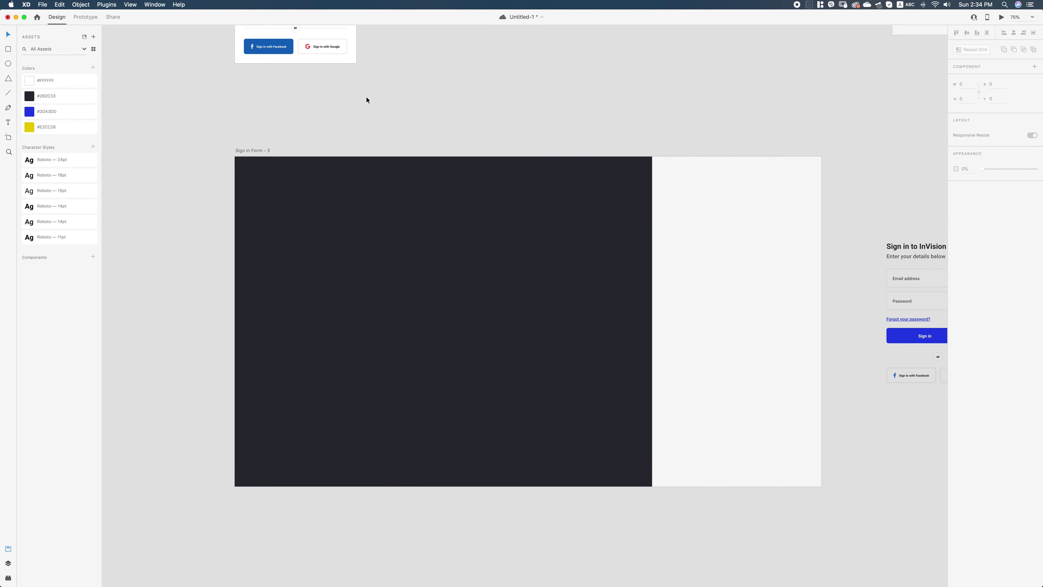
# Select and copy the complete sign-in form from the Sign in Form – 2 artboard.
pyautogui.hscroll(5, 701, 293)
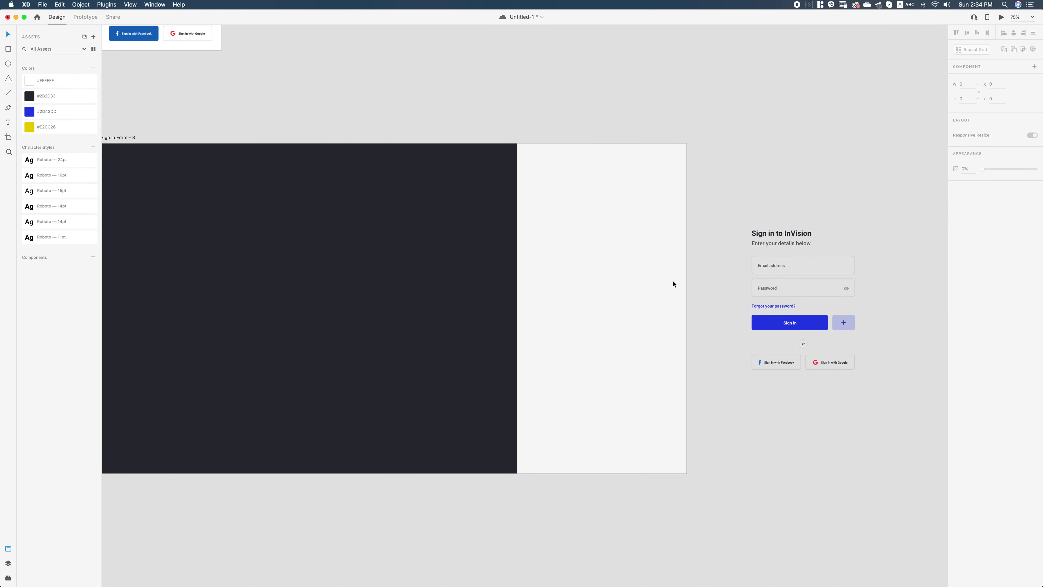
pyautogui.hscroll(2, 682, 275)
pyautogui.moveTo(851, 394); pyautogui.dragTo(721, 231)
pyautogui.scroll(10, 673, 319)
pyautogui.hscroll(7, 672, 320)
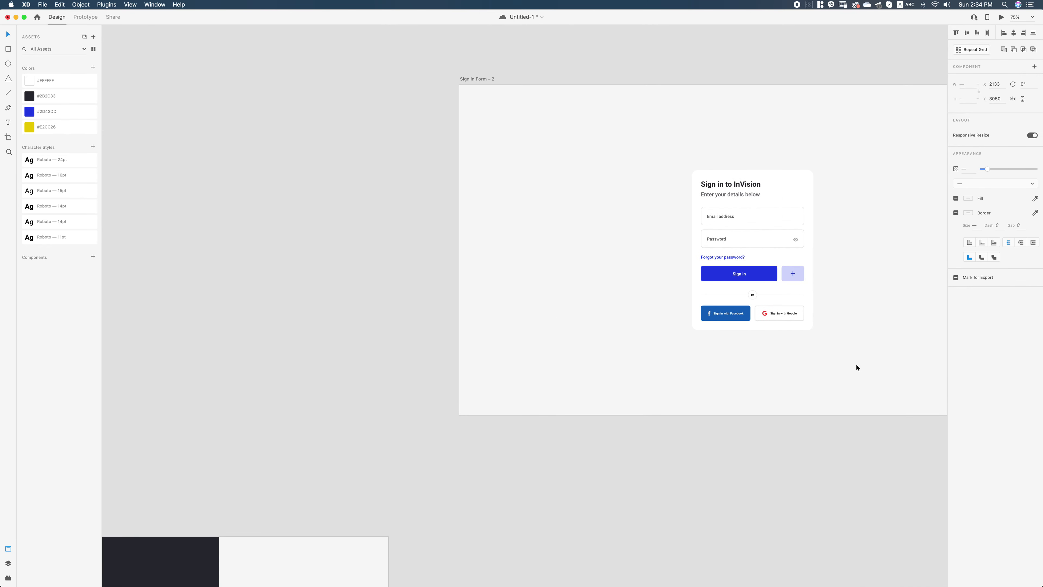
pyautogui.moveTo(852, 360); pyautogui.dragTo(675, 159)
pyautogui.press('super+c')
pyautogui.moveTo(661, 282); pyautogui.dragTo(850, 89)
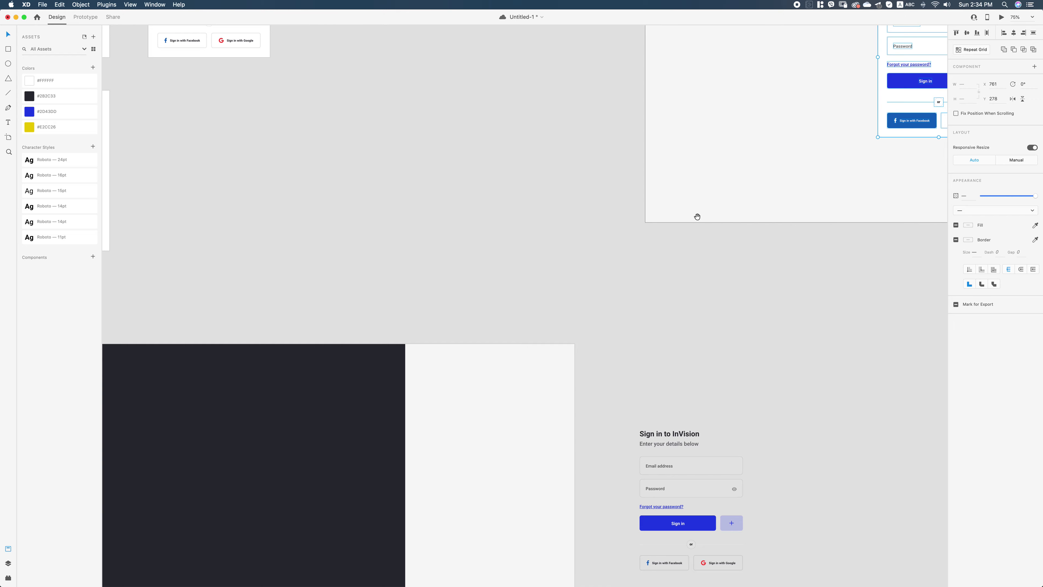
# Copy the complete form from the first Sign in Form artboard and paste it into Sign in Form – 3 with the layout grid shown.
pyautogui.moveTo(663, 82); pyautogui.dragTo(814, 423)
pyautogui.hscroll(-5, 815, 422)
pyautogui.scroll(5, 814, 422)
pyautogui.scroll(-12, 661, 212)
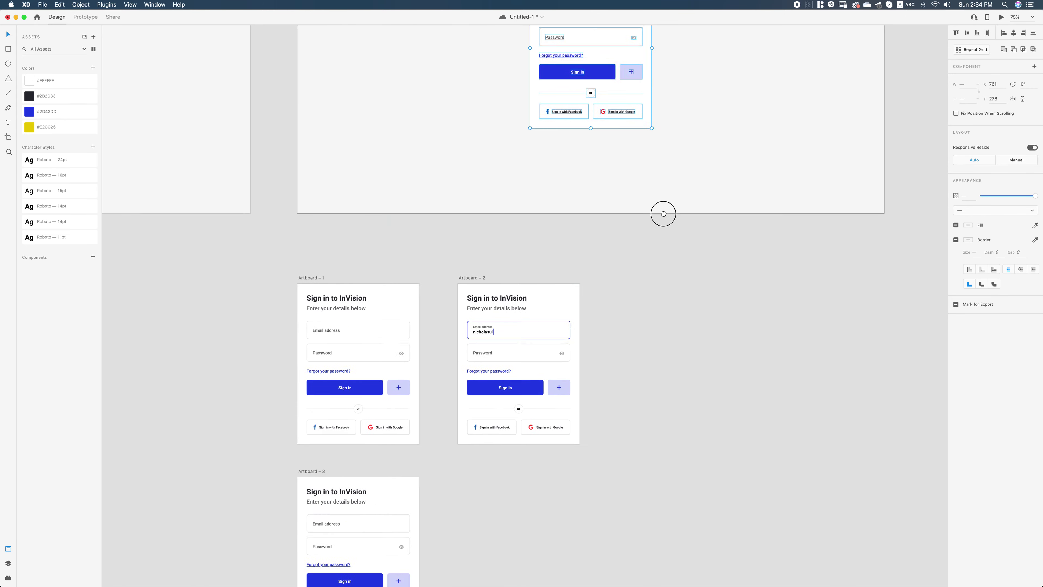
pyautogui.scroll(-10, 639, 223)
pyautogui.hscroll(6, 639, 224)
pyautogui.press('super+shift+apostrophe')
pyautogui.press('super+v')
# Align the pasted form with the last three layout columns in the light area and hide the grid.
pyautogui.moveTo(519, 333); pyautogui.dragTo(711, 339)
pyautogui.click(780, 312)
pyautogui.click(780, 314)
pyautogui.scroll(-2, 763, 288)
pyautogui.press('super+shift+apostrophe')
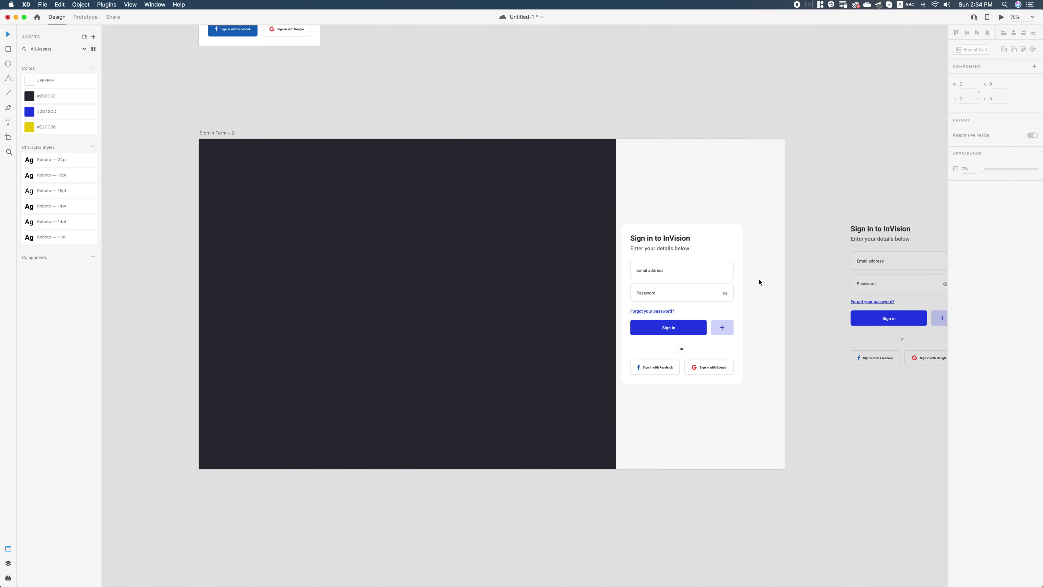
# Narrow the dark rectangle to 1228 px wide so it ends at a layout column, using the grid as a temporary guide.
pyautogui.scroll(-1, 772, 285)
pyautogui.click(572, 285)
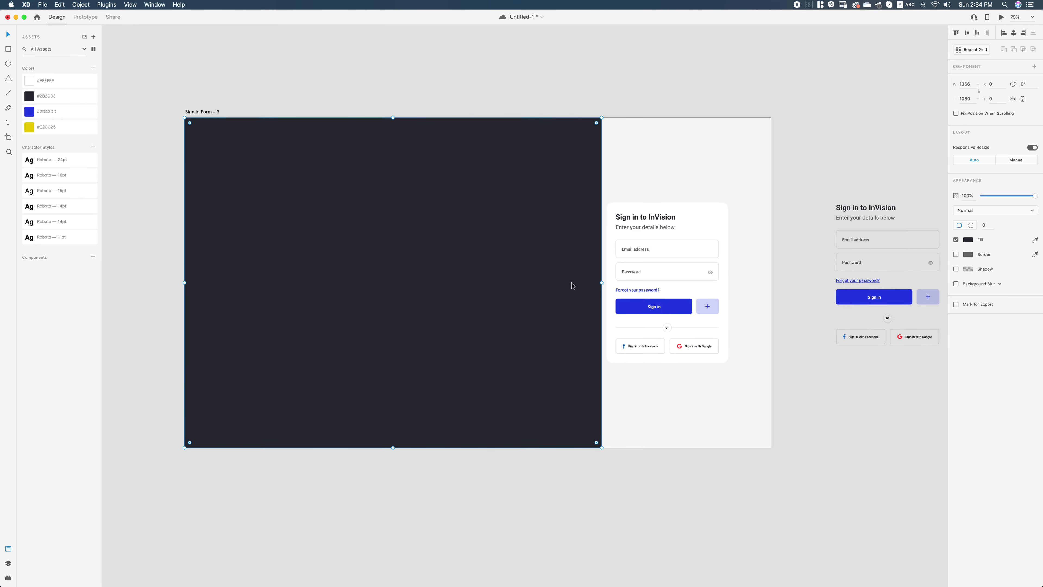
pyautogui.press('super+shift+apostrophe')
pyautogui.moveTo(605, 284); pyautogui.dragTo(562, 278)
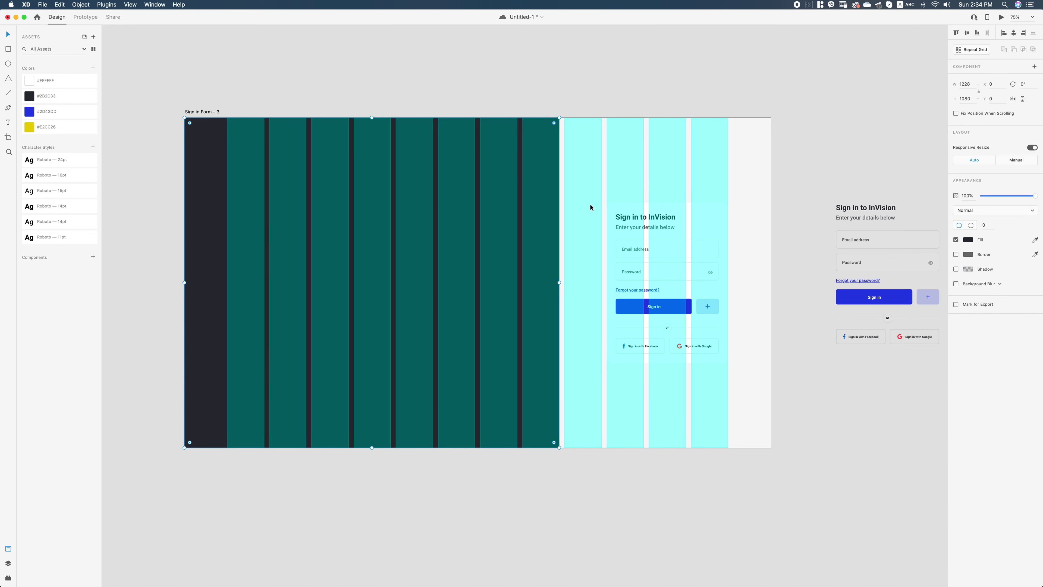
pyautogui.click(565, 274)
pyautogui.press('super+shift+apostrophe')
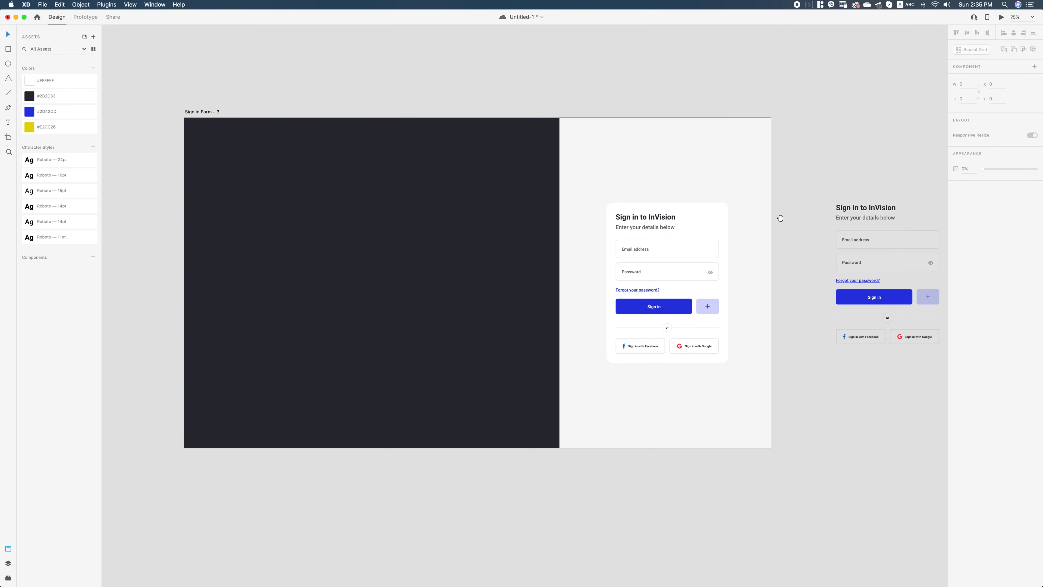
# Delete the white rounded card behind the sign-in form in Sign in Form – 3.
pyautogui.moveTo(779, 219); pyautogui.dragTo(795, 238)
pyautogui.click(738, 232)
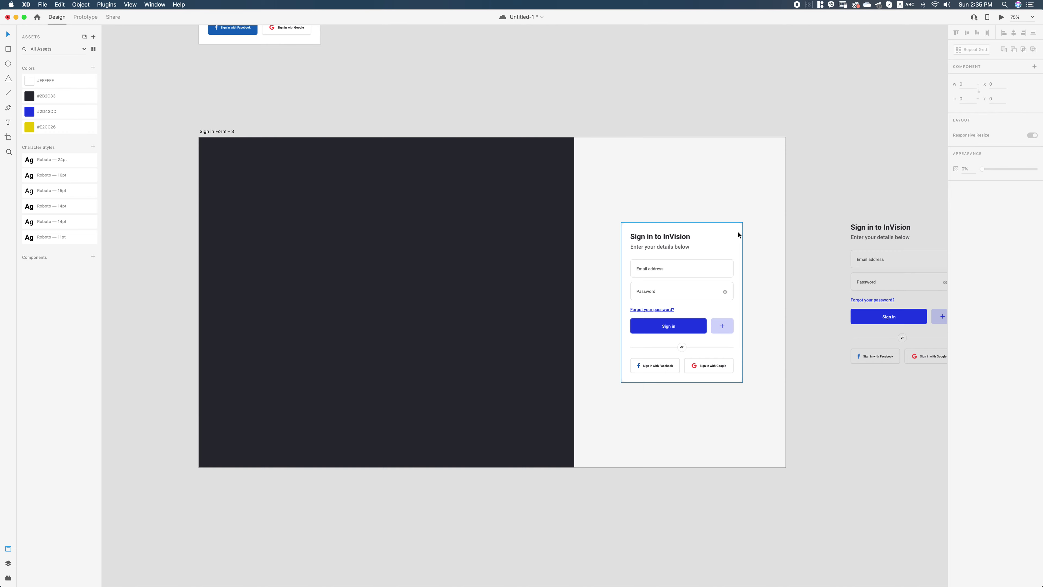
pyautogui.click(795, 171)
# Set the background fill of the Sign in Form – 3 artboard to white.
pyautogui.click(724, 197)
pyautogui.click(969, 223)
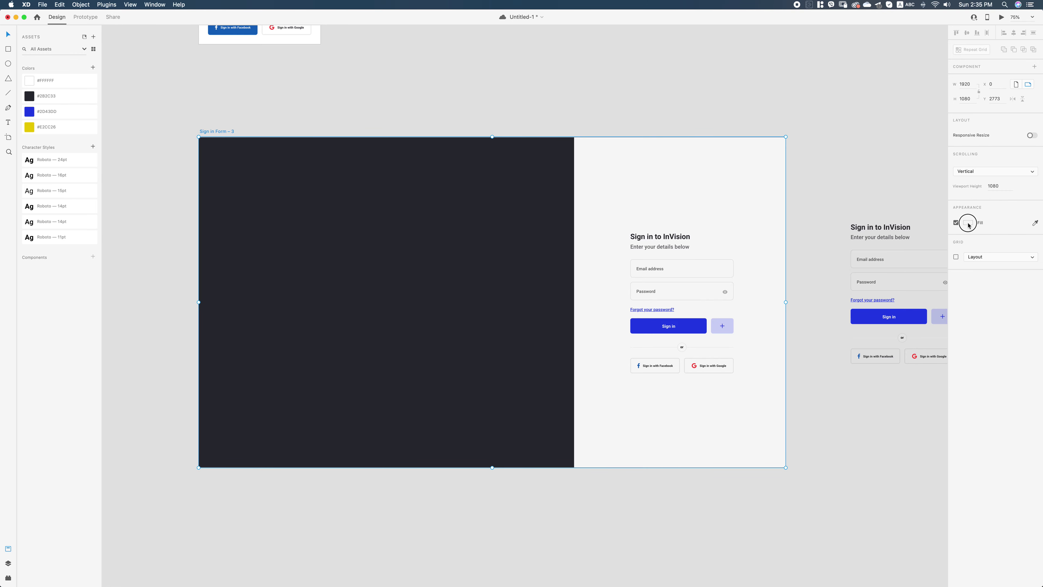
pyautogui.click(819, 134)
# Switch to Icons8, search for "close", copy the Material Sharp X icon, and return to the design in XD.
pyautogui.moveTo(762, 160); pyautogui.dragTo(793, 190)
pyautogui.press('super+plus')
pyautogui.moveTo(627, 201); pyautogui.dragTo(647, 191)
pyautogui.hscroll(2, 737, 170)
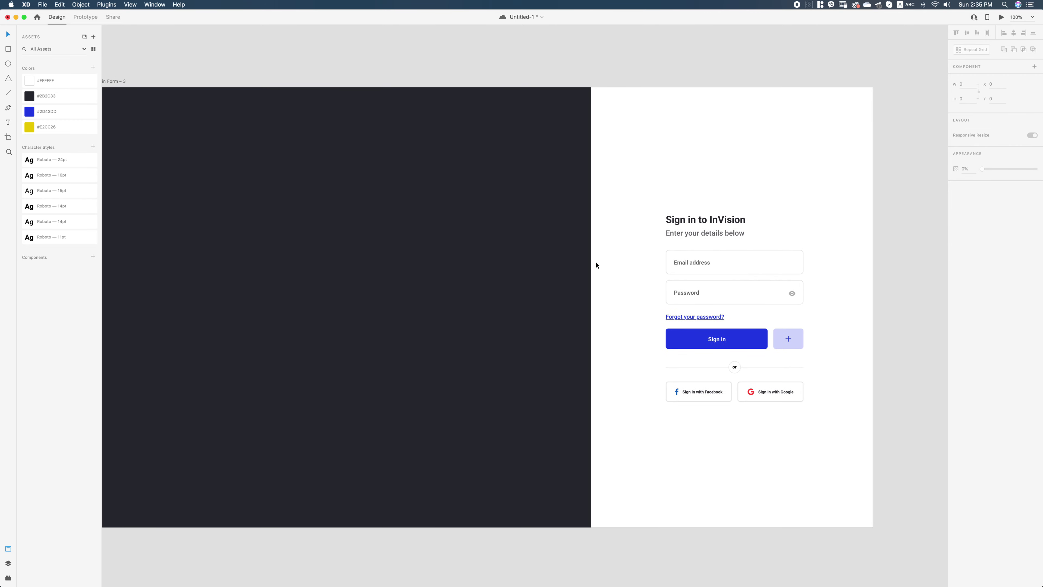
pyautogui.click(234, 569)
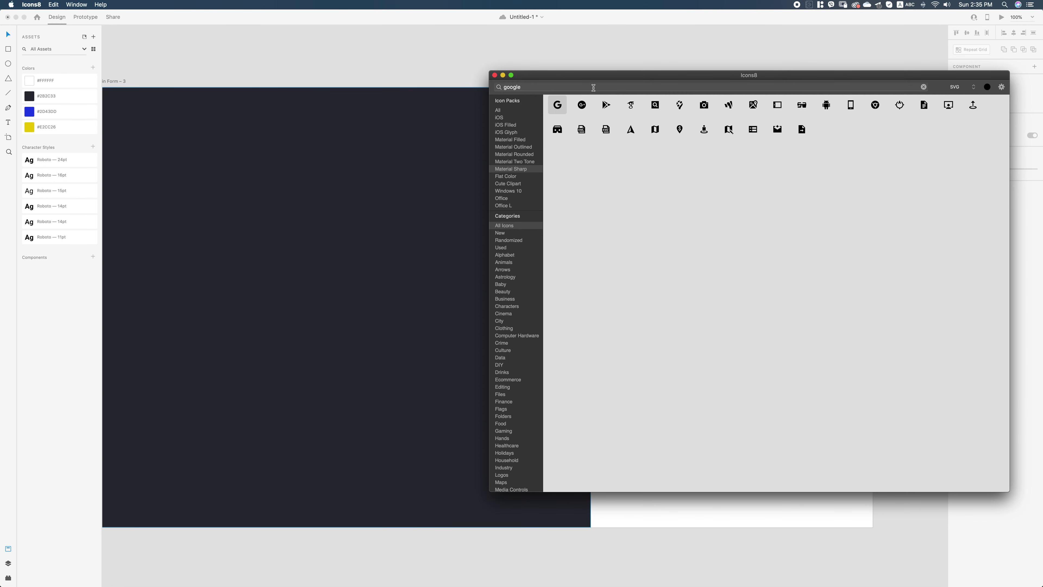
pyautogui.write('close')
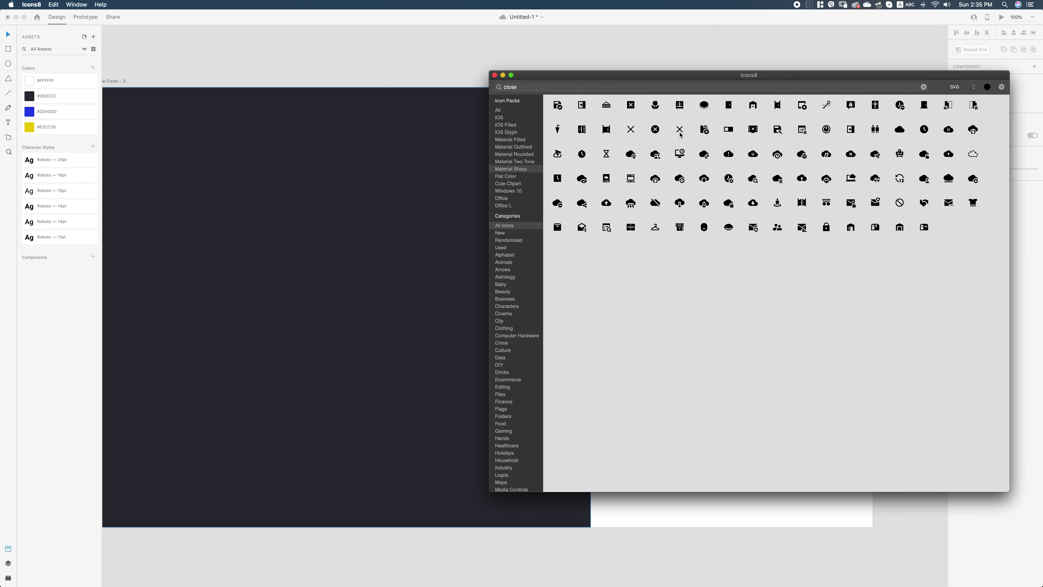
pyautogui.rightClick(679, 129)
pyautogui.click(693, 134)
pyautogui.click(401, 201)
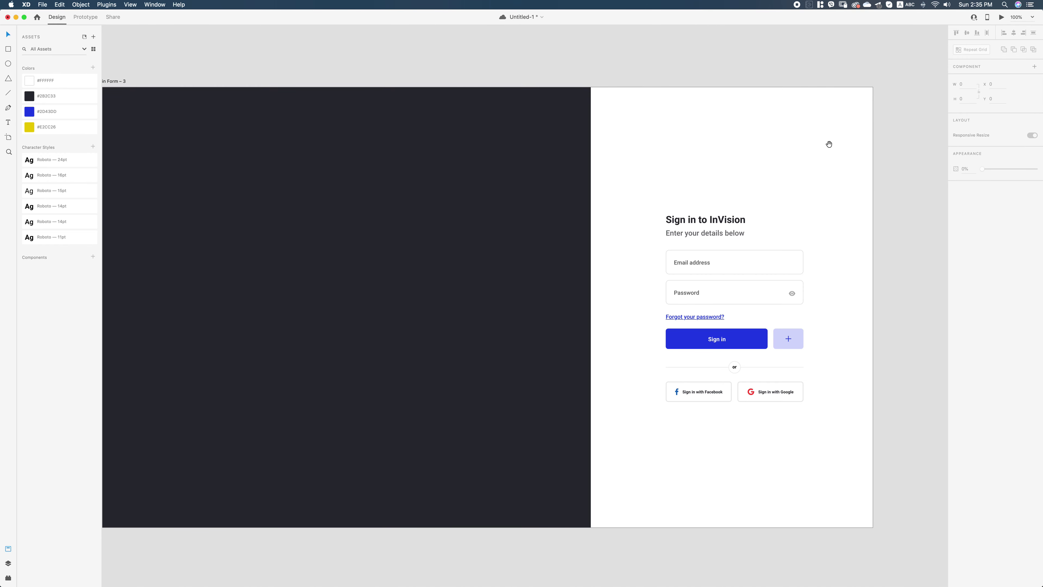
# Paste the close icon near the top-right corner of the Sign in Form – 3 artboard.
pyautogui.moveTo(829, 144); pyautogui.dragTo(722, 207)
pyautogui.scroll(5, 726, 199)
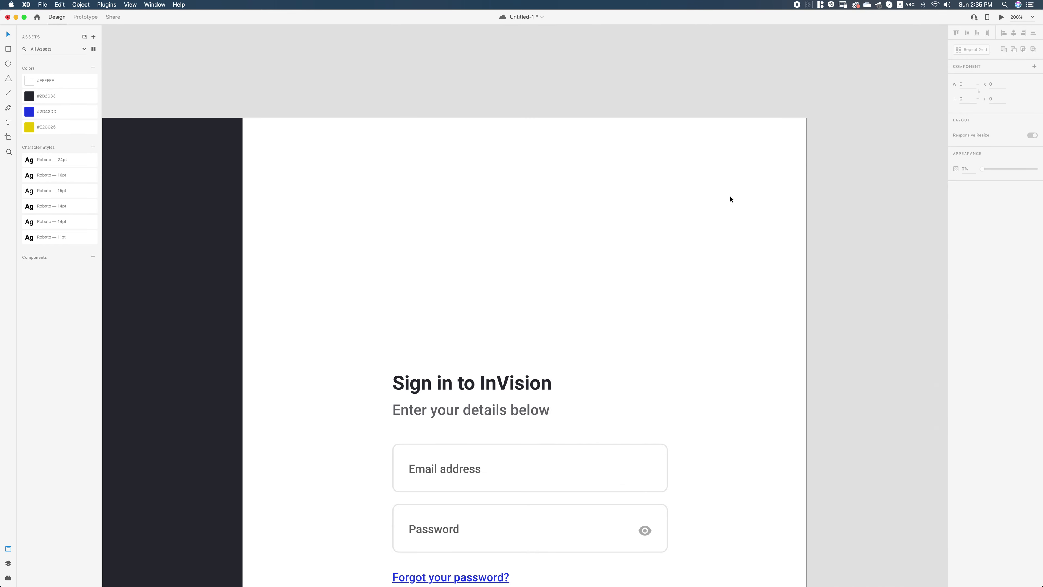
pyautogui.moveTo(457, 354); pyautogui.dragTo(748, 164)
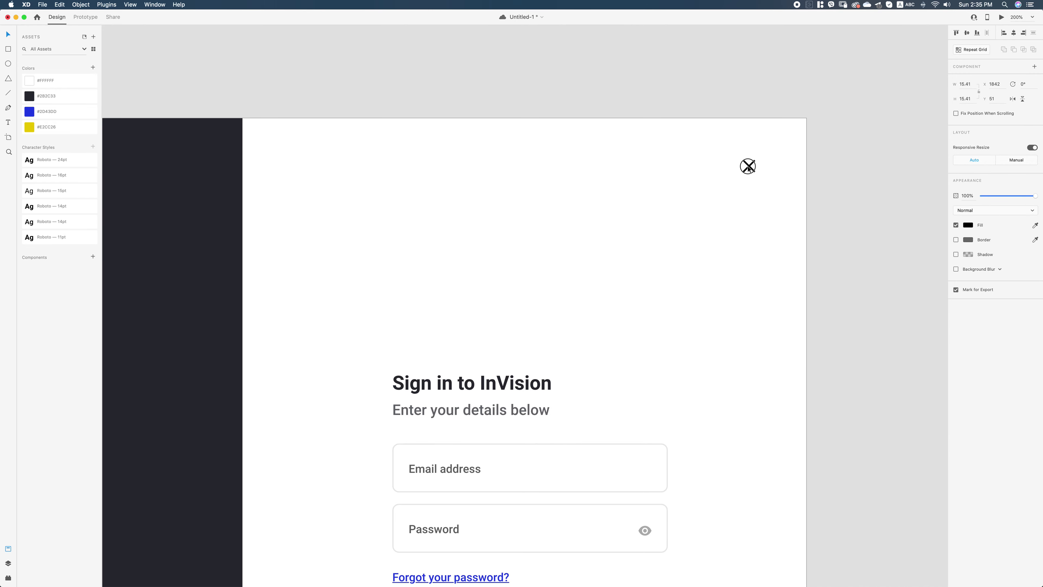
# Draw a square to the left of the close icon, set its size to 50 px, and remove its border.
pyautogui.click(8, 49)
pyautogui.moveTo(593, 148); pyautogui.dragTo(636, 192)
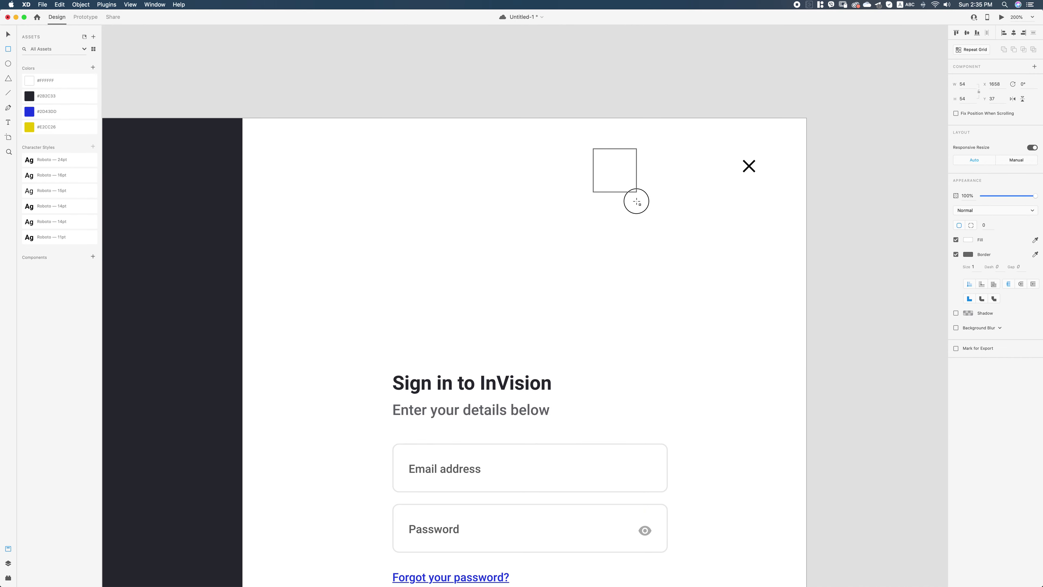
pyautogui.click(962, 84)
pyautogui.write('50')
pyautogui.press('Return')
pyautogui.click(956, 254)
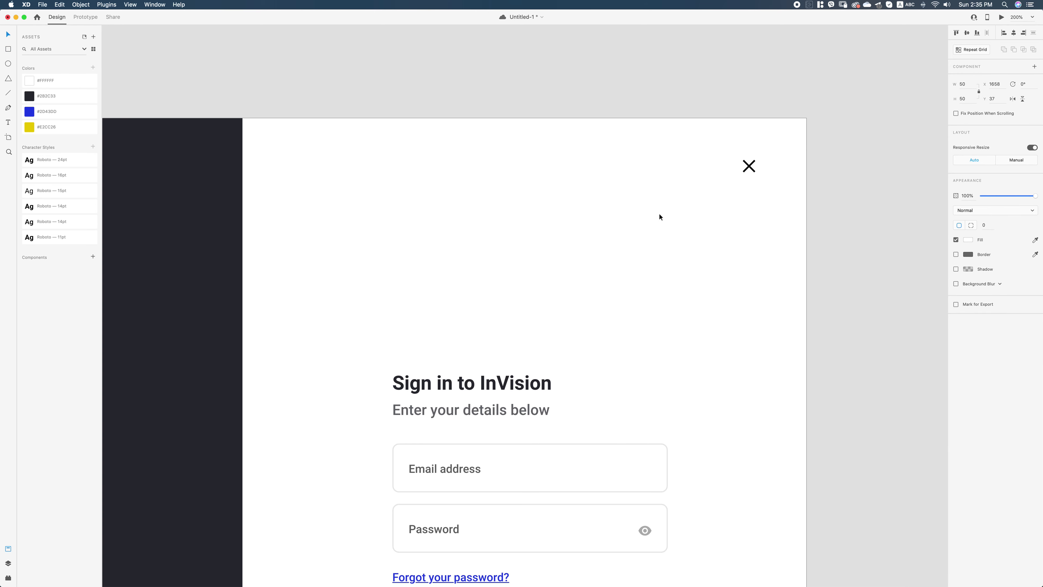
# Fill the 50 px square with a bright red colour.
pyautogui.click(47, 117)
pyautogui.click(968, 239)
pyautogui.moveTo(896, 221); pyautogui.dragTo(833, 291)
pyautogui.click(941, 200)
pyautogui.click(920, 204)
pyautogui.moveTo(920, 205); pyautogui.dragTo(917, 206)
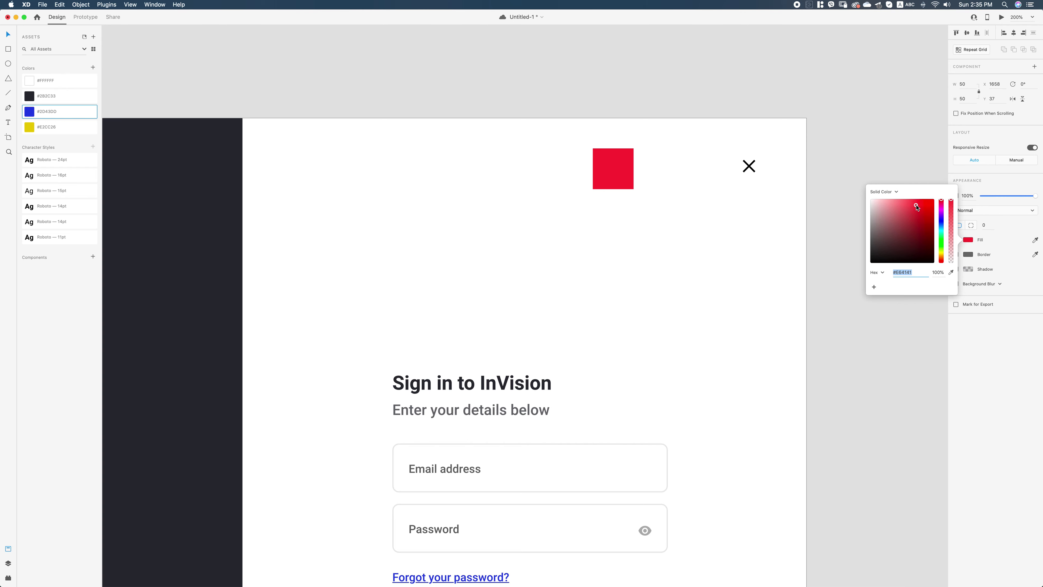
pyautogui.click(761, 204)
# Move the close icon onto the middle of the red square and fill the icon white.
pyautogui.moveTo(749, 169); pyautogui.dragTo(616, 169)
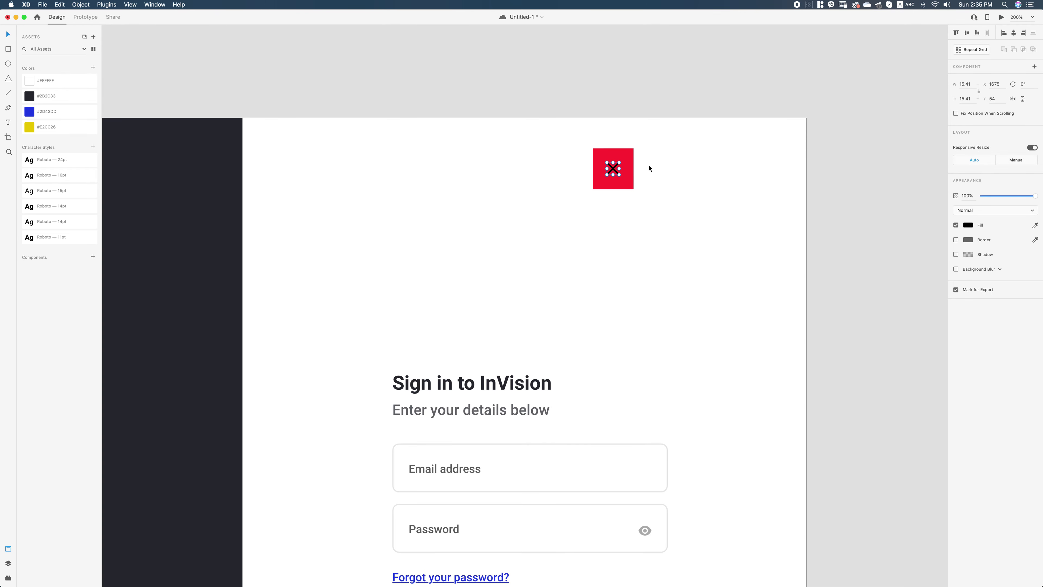
pyautogui.click(737, 171)
pyautogui.press('super+1')
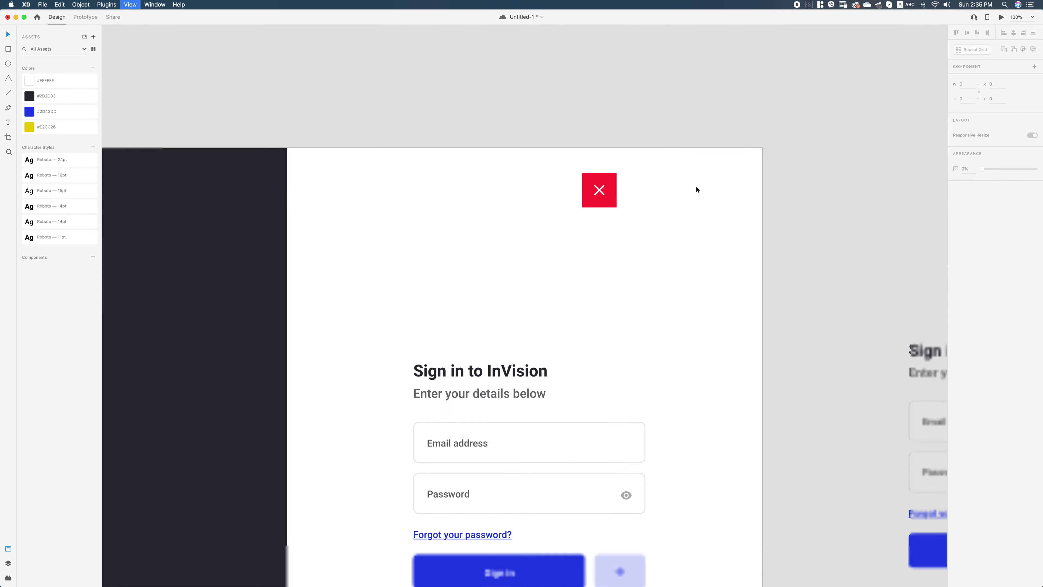
# Resize the white close icon to 14 px wide.
pyautogui.press('z')
pyautogui.moveTo(524, 210); pyautogui.dragTo(591, 275)
pyautogui.click(594, 270)
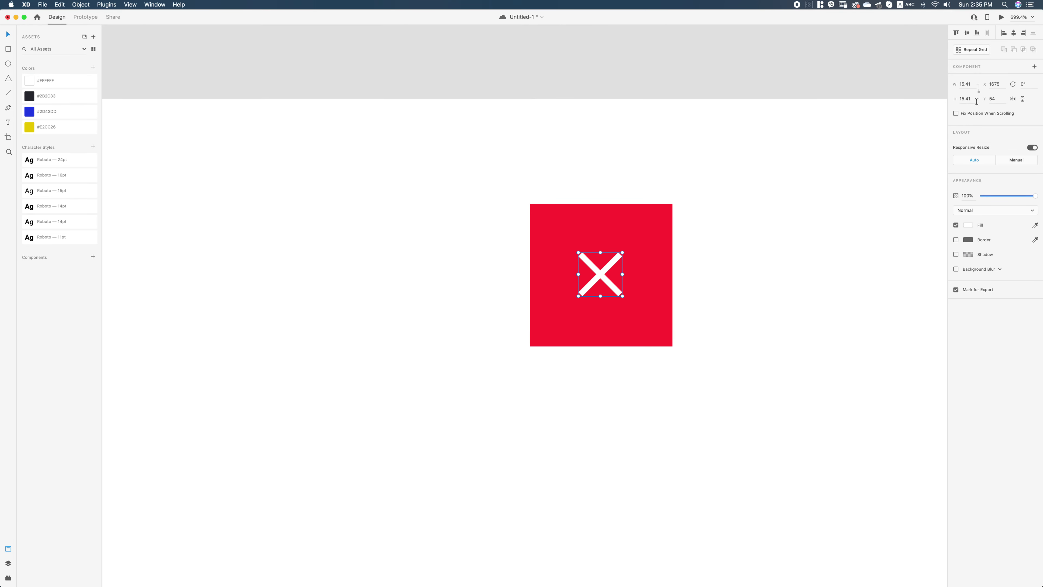
pyautogui.click(965, 84)
pyautogui.write('14')
pyautogui.press('Return')
pyautogui.click(842, 166)
# Centre the close icon and the red square on each other vertically and horizontally.
pyautogui.moveTo(672, 376); pyautogui.dragTo(595, 210)
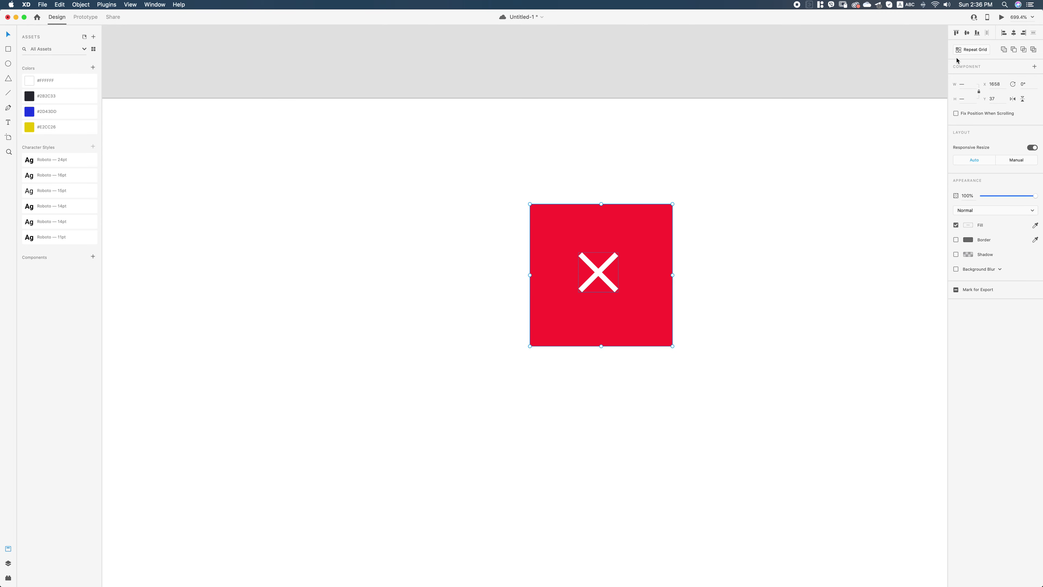
pyautogui.click(967, 36)
pyautogui.click(1014, 33)
# Move the red close button flush into the top-right corner of the Sign in Form – 3 artboard.
pyautogui.moveTo(848, 110); pyautogui.dragTo(560, 135)
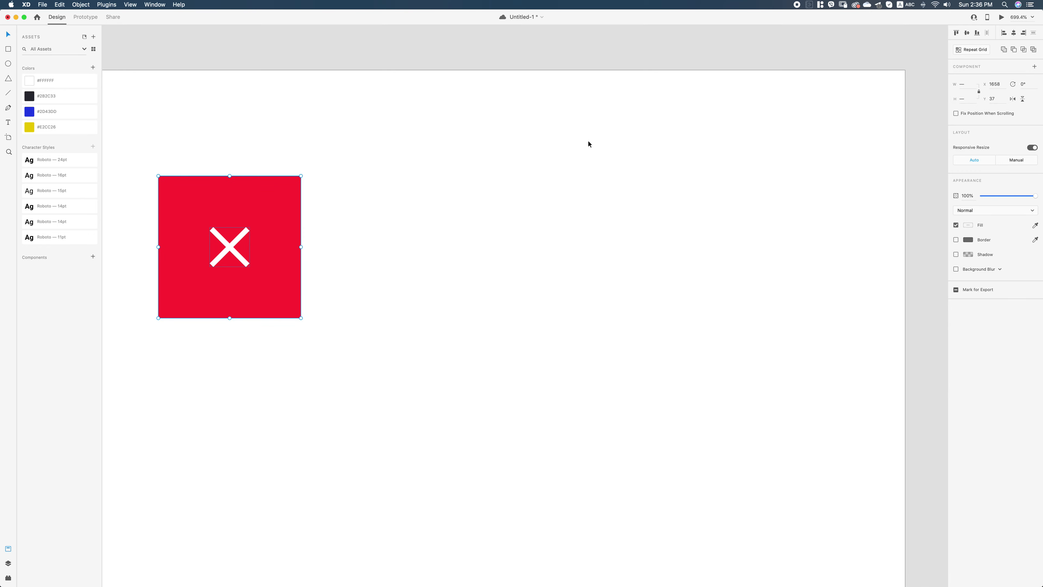
pyautogui.press('super+minus')
pyautogui.moveTo(312, 294); pyautogui.dragTo(821, 201)
pyautogui.click(729, 285)
pyautogui.press('super+minus')
pyautogui.press('super+minus')
pyautogui.press('super+minus')
pyautogui.press('super+minus')
pyautogui.press('super+minus')
pyautogui.moveTo(574, 334); pyautogui.dragTo(814, 182)
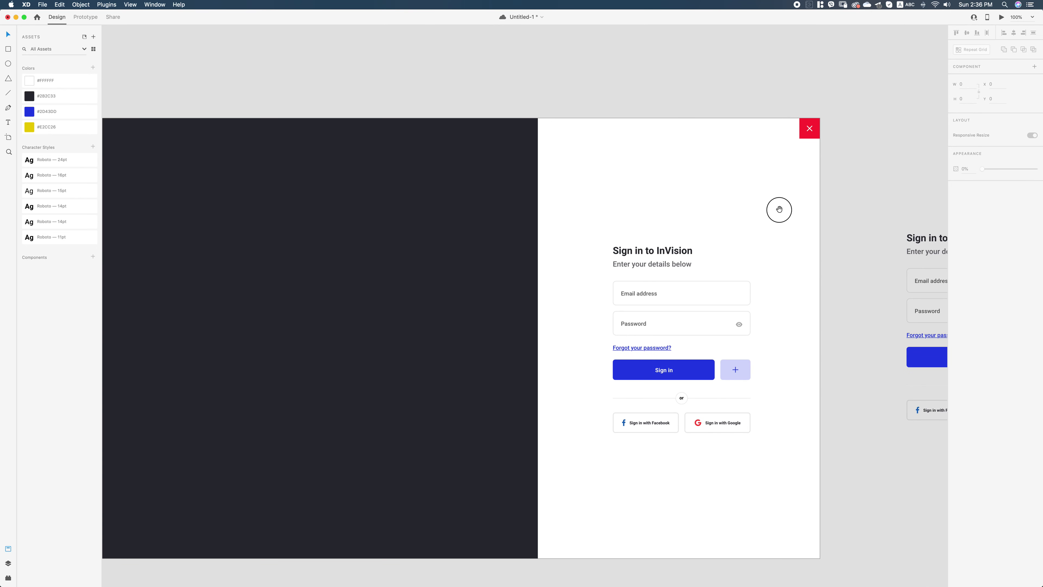
pyautogui.press('super+2')
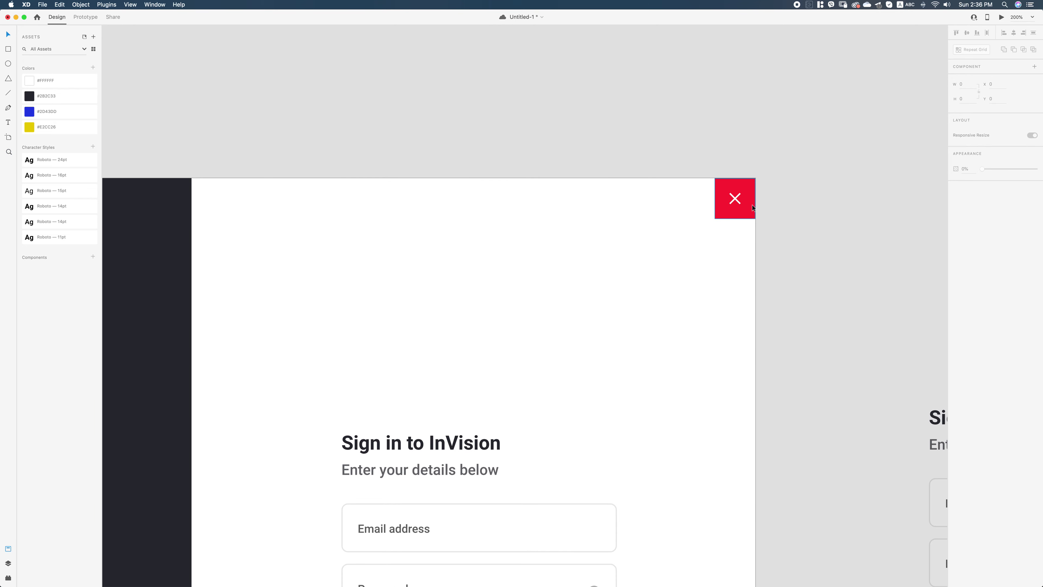
# Resize the red square behind the close icon to 80 px wide, keeping its proportions.
pyautogui.click(735, 198)
pyautogui.click(963, 84)
pyautogui.write('8')
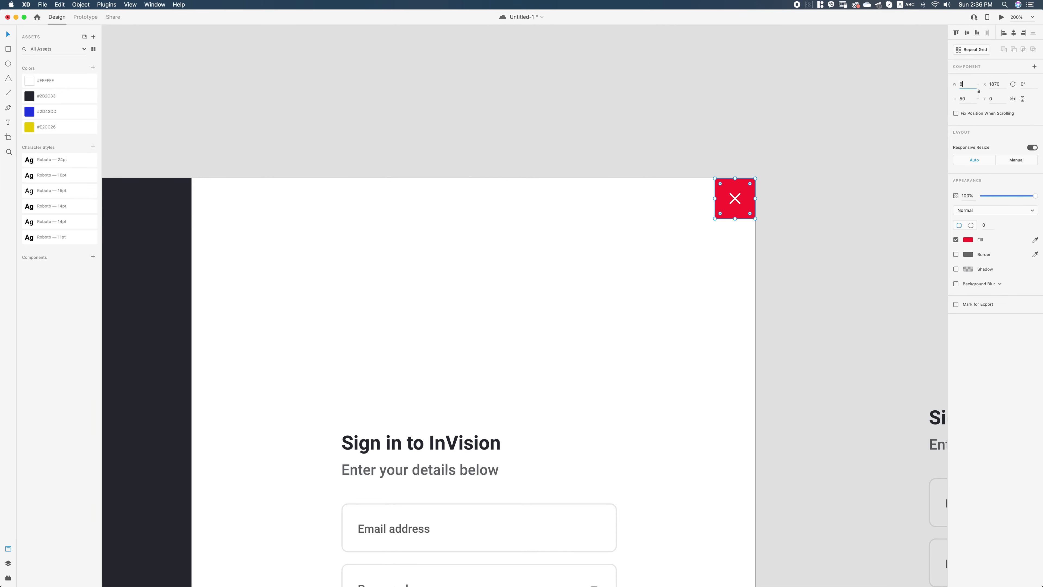
pyautogui.write('0')
pyautogui.press('Return')
# Centre the close icon on the enlarged red square and move both flush into the artboard's top-right corner.
pyautogui.moveTo(741, 228); pyautogui.dragTo(606, 268)
pyautogui.click(734, 198)
pyautogui.moveTo(733, 198); pyautogui.dragTo(612, 249)
pyautogui.moveTo(659, 300); pyautogui.dragTo(613, 251)
pyautogui.moveTo(631, 271); pyautogui.dragTo(740, 240)
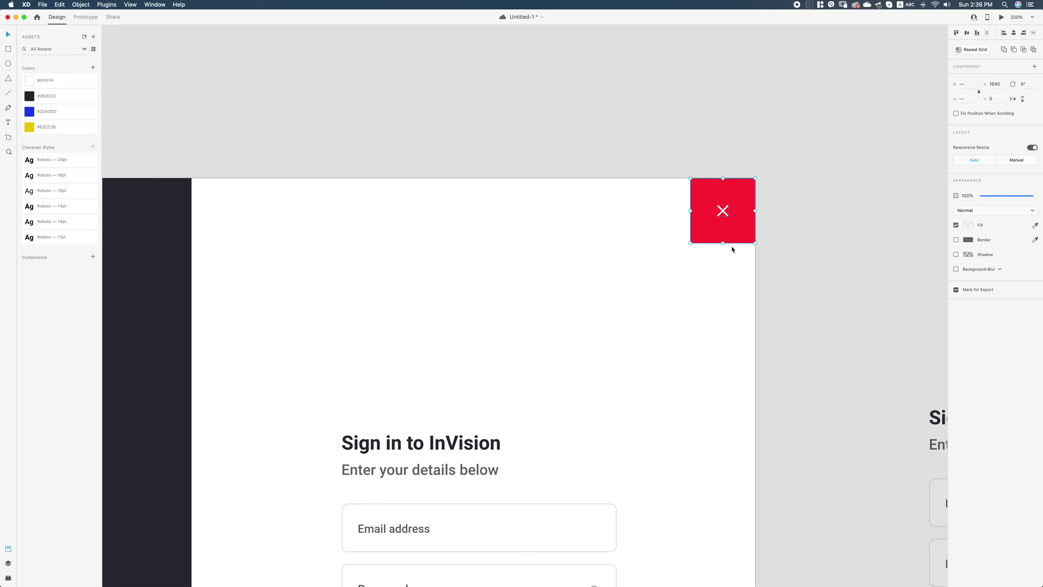
pyautogui.click(712, 262)
# Add a horizontal guide across the Sign in Form – 3 artboard, level with the lower edge of the red close button.
pyautogui.press('super+minus')
pyautogui.hscroll(-7, 810, 191)
pyautogui.scroll(-3, 810, 191)
pyautogui.scroll(-1, 811, 191)
pyautogui.hscroll(2, 810, 191)
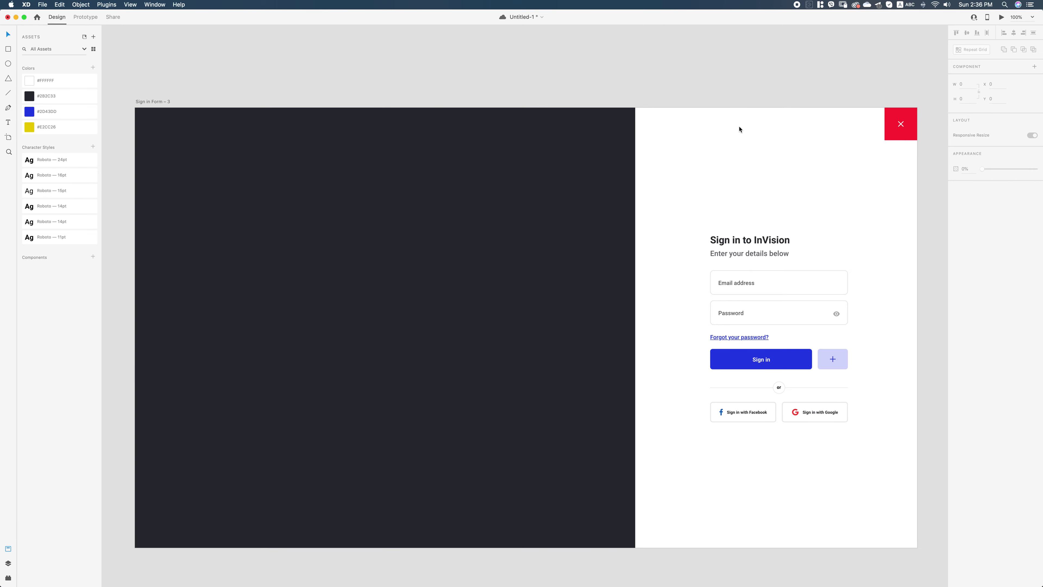
pyautogui.click(157, 103)
pyautogui.click(221, 90)
pyautogui.hscroll(2, 459, 73)
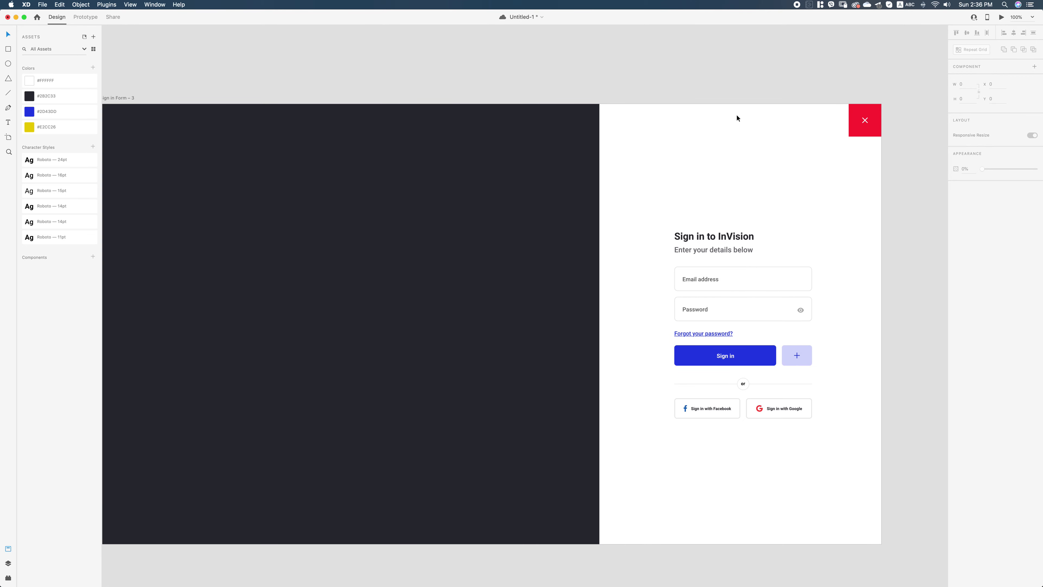
pyautogui.hscroll(-4, 677, 133)
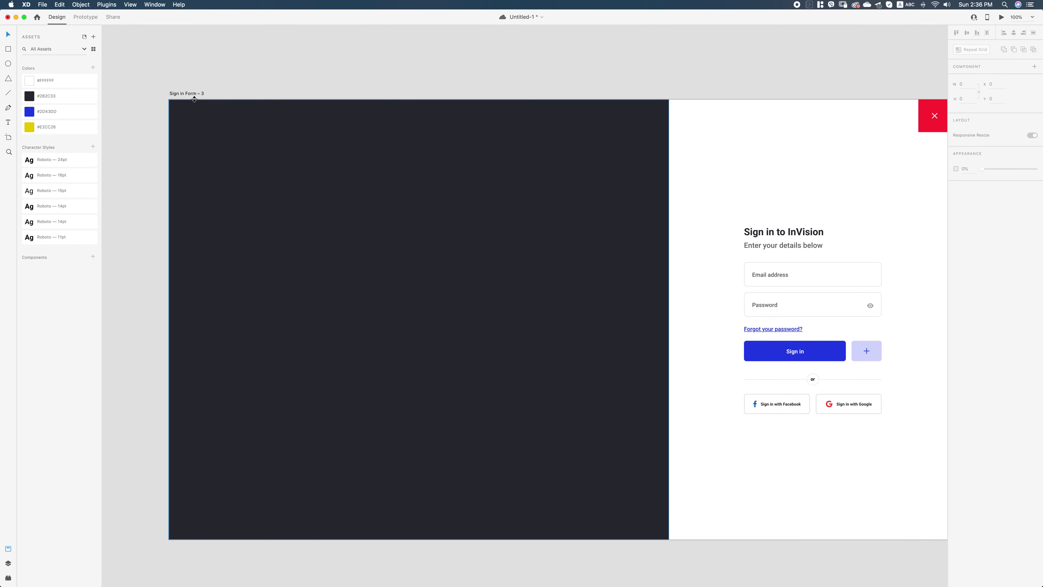
pyautogui.moveTo(851, 95); pyautogui.dragTo(848, 132)
pyautogui.scroll(1, 794, 171)
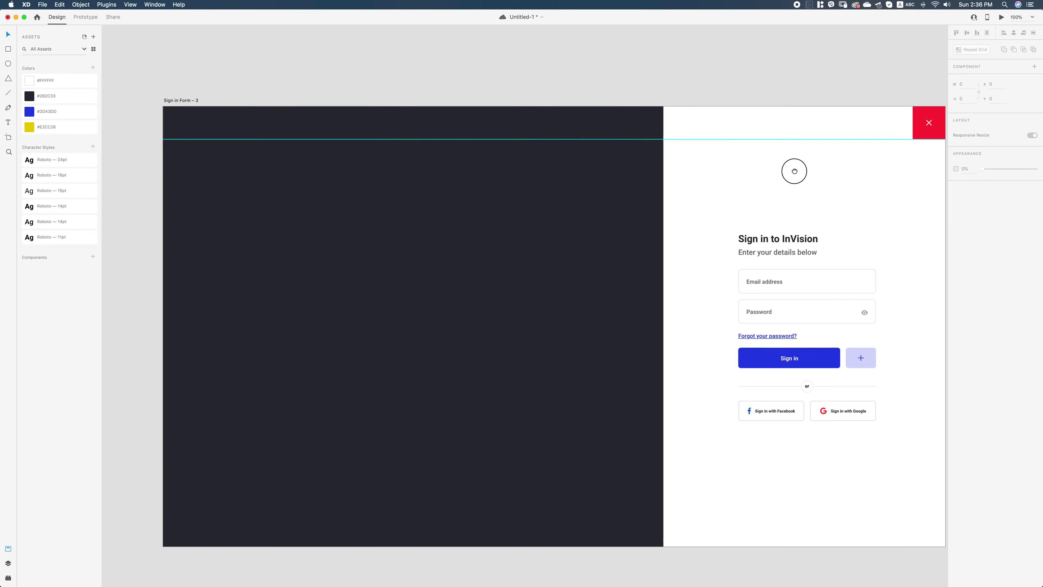
pyautogui.hscroll(1, 739, 131)
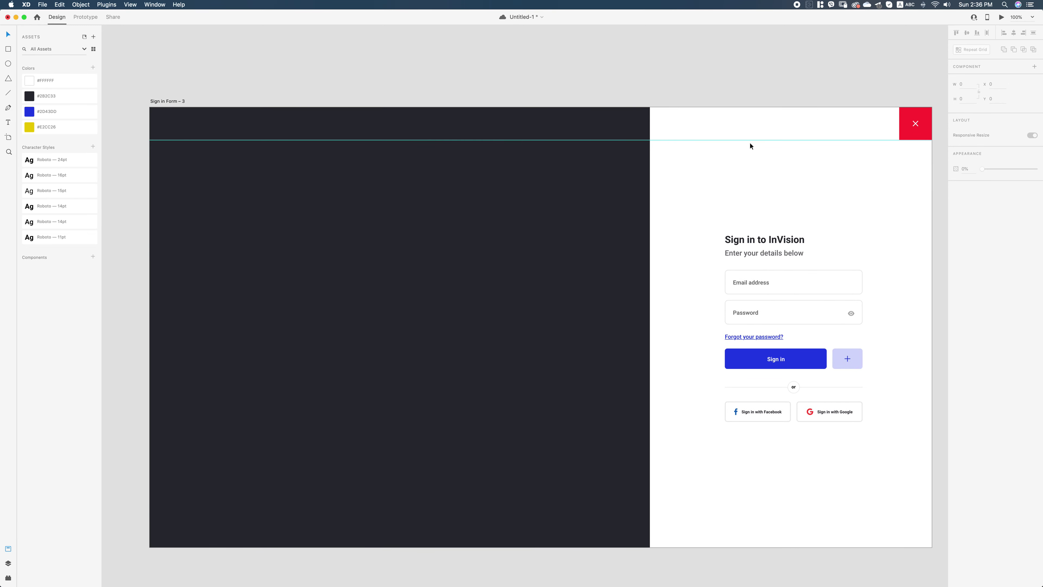
# Add the title "Dashboard" at the upper left of the dark panel, above the guide, and fill it white.
pyautogui.hscroll(-2, 706, 68)
pyautogui.press('t')
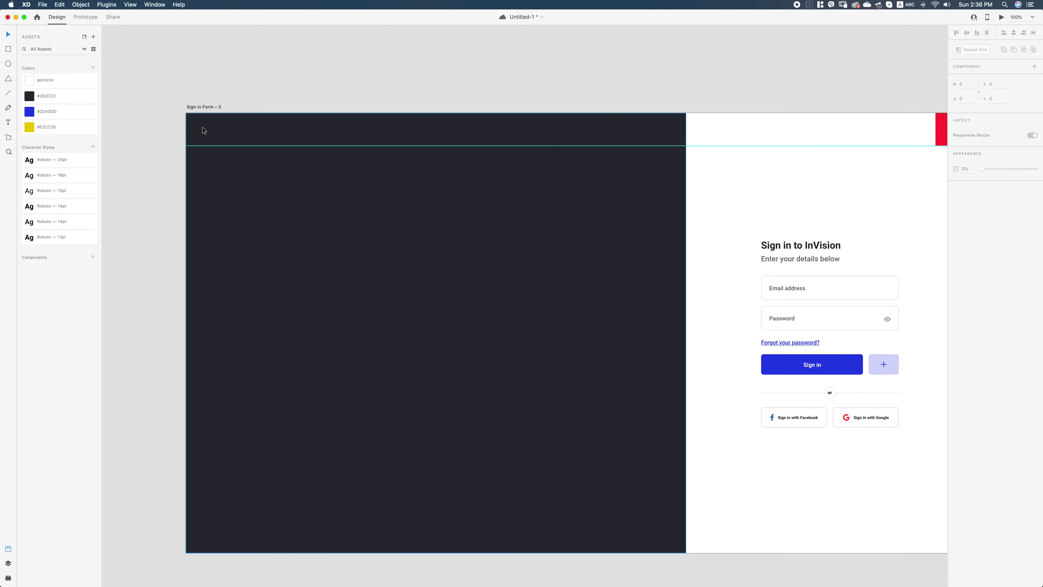
pyautogui.click(205, 131)
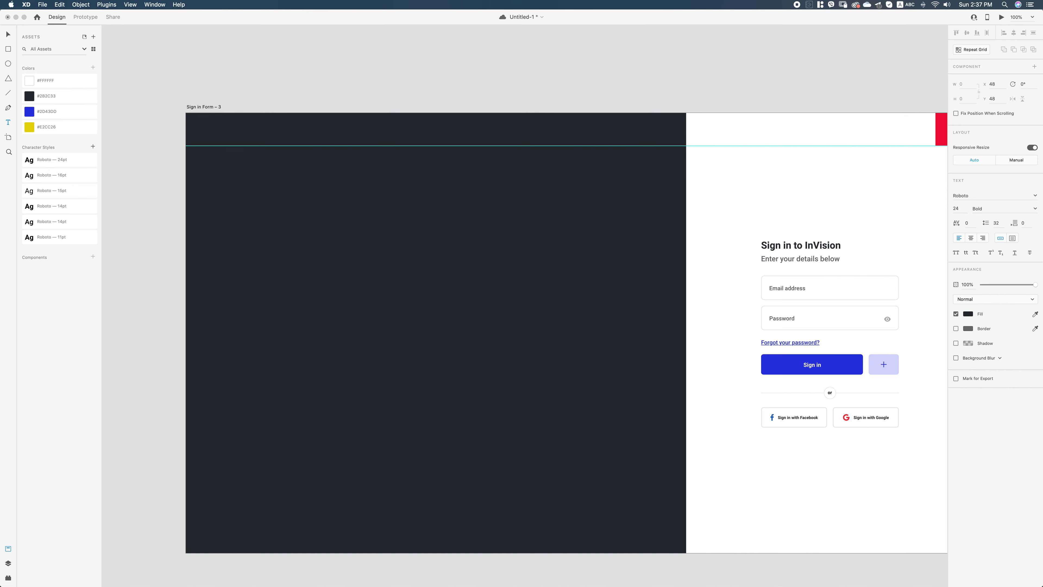
pyautogui.press('super+a')
pyautogui.press('Right')
pyautogui.write('d')
pyautogui.press('Escape')
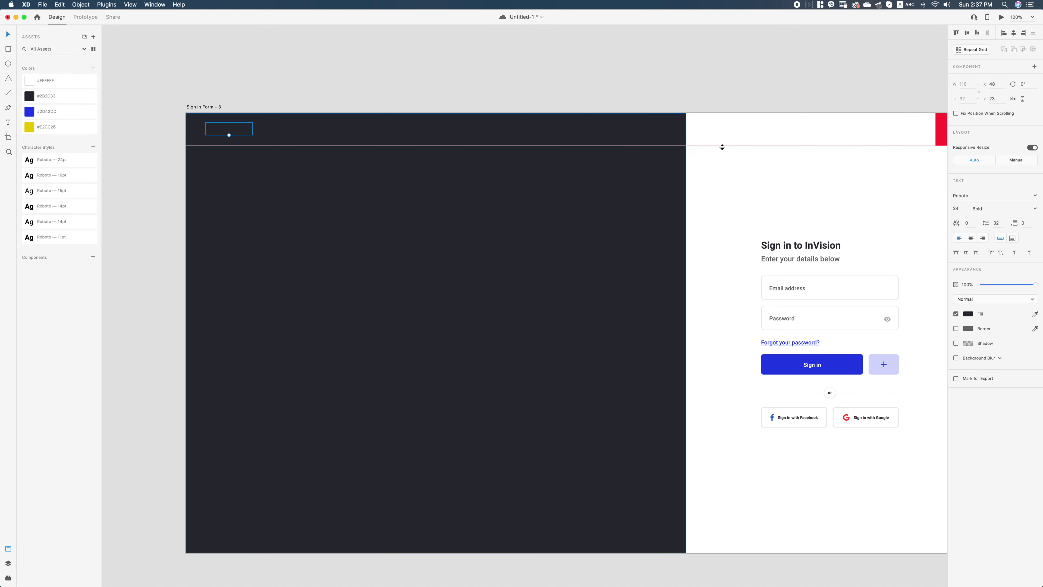
pyautogui.click(970, 313)
pyautogui.moveTo(909, 294); pyautogui.dragTo(567, 124)
pyautogui.click(217, 130)
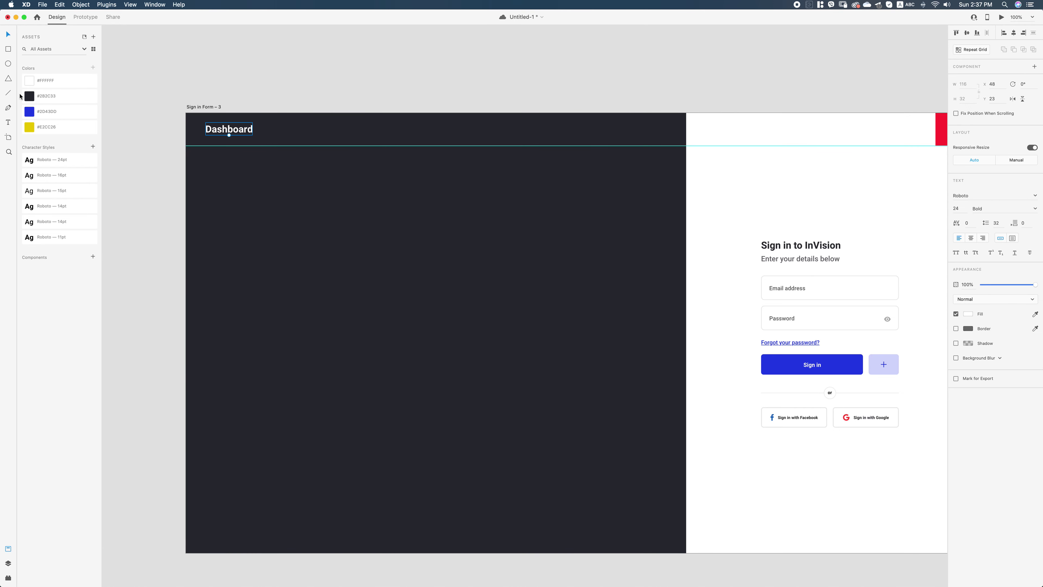
# Extend the title in the dark panel to read "Dashboard.com".
pyautogui.doubleClick(240, 130)
pyautogui.press('Right')
pyautogui.write('.')
pyautogui.press('Escape')
# Apply the 16 pt Roboto Medium character style to the Dashboard.com title and fill it #FFFFFF.
pyautogui.click(81, 175)
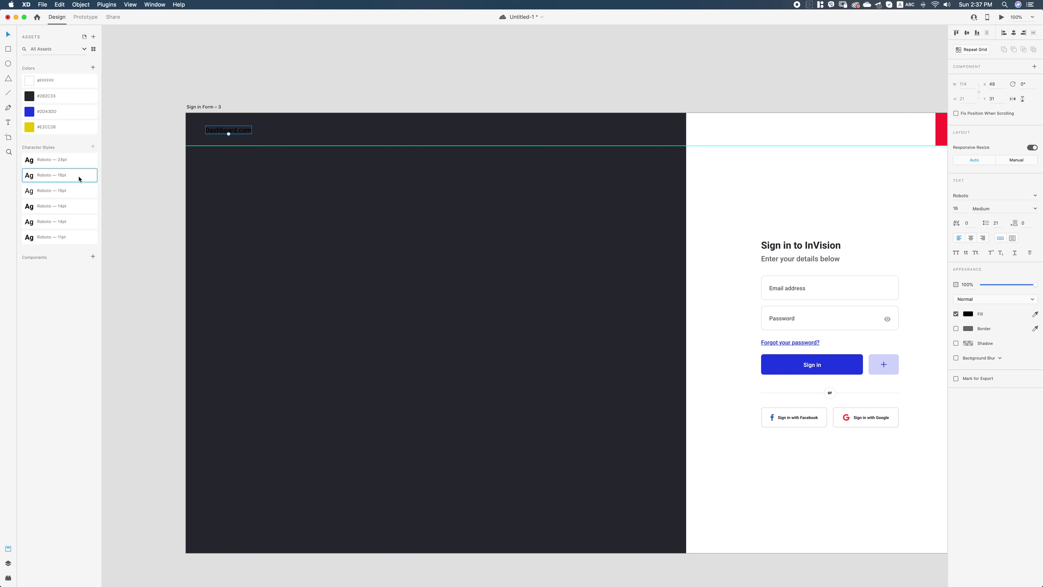
pyautogui.click(70, 80)
pyautogui.click(251, 88)
# Move the Dashboard.com title to the start of the first layout column, at X 140, Y 30.
pyautogui.click(240, 130)
pyautogui.moveTo(243, 134); pyautogui.dragTo(277, 132)
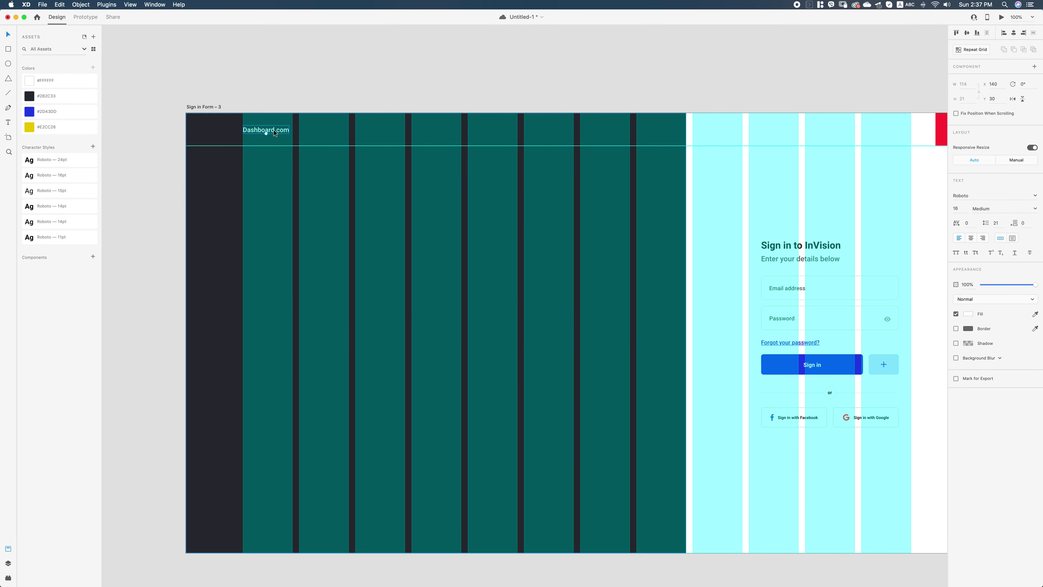
pyautogui.press('Escape')
# Set the Dashboard.com title's font size to 18 and adjust its vertical position to Y 28.
pyautogui.hscroll(2, 459, 74)
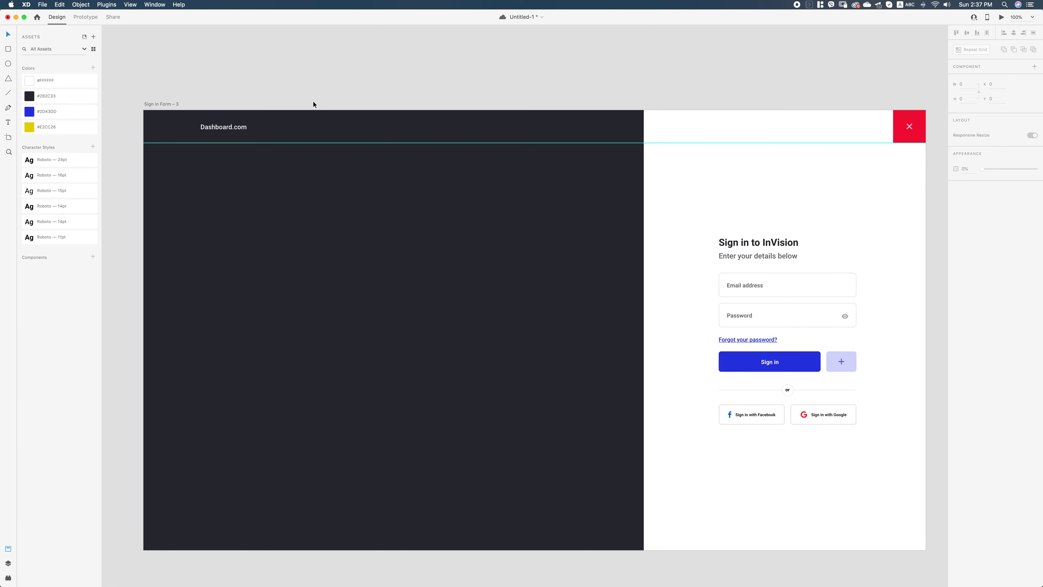
pyautogui.click(218, 130)
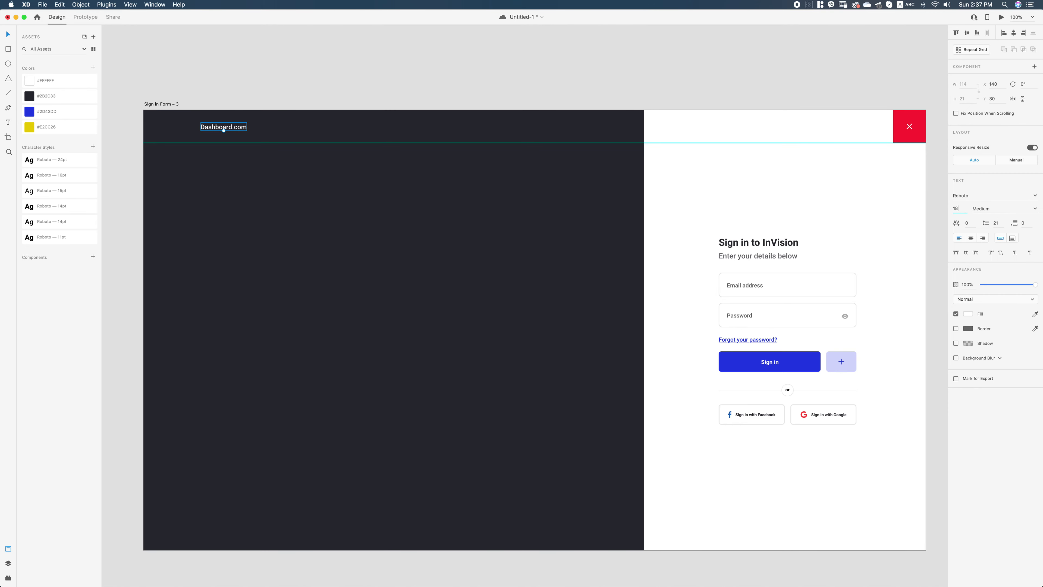
pyautogui.press('Return')
pyautogui.moveTo(241, 127); pyautogui.dragTo(243, 130)
pyautogui.keyDown('shift'); pyautogui.click(909, 132); pyautogui.keyUp('shift')
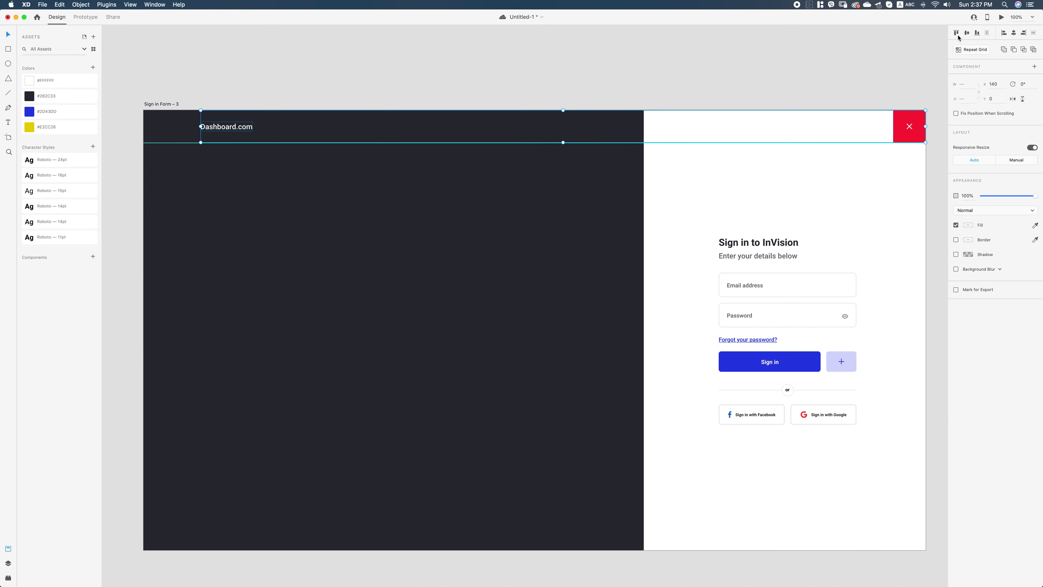
# Convert the Dashboard.com title to a path and align its vertical middle with the red close button.
pyautogui.click(246, 127)
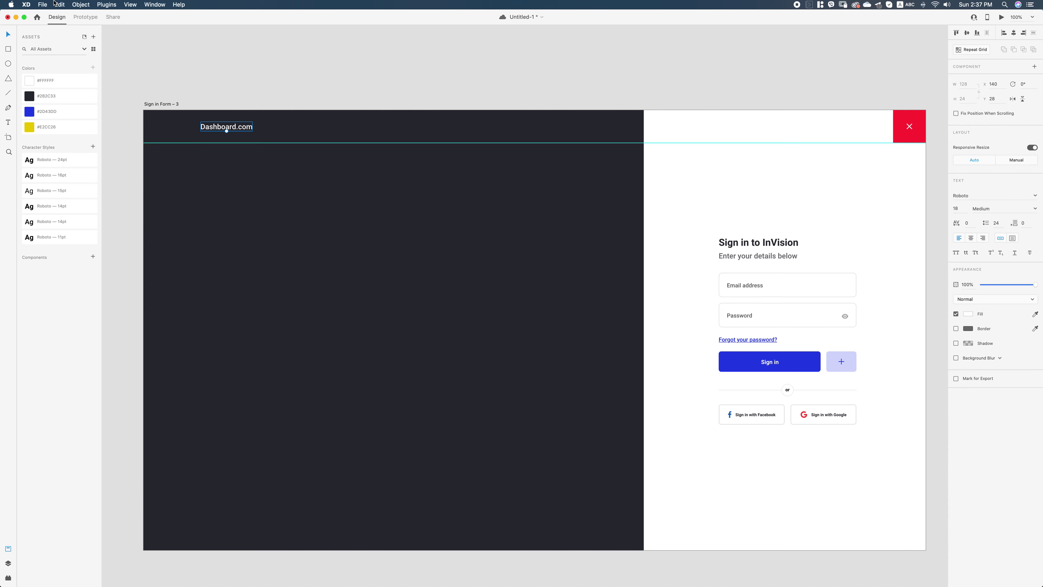
pyautogui.click(42, 5)
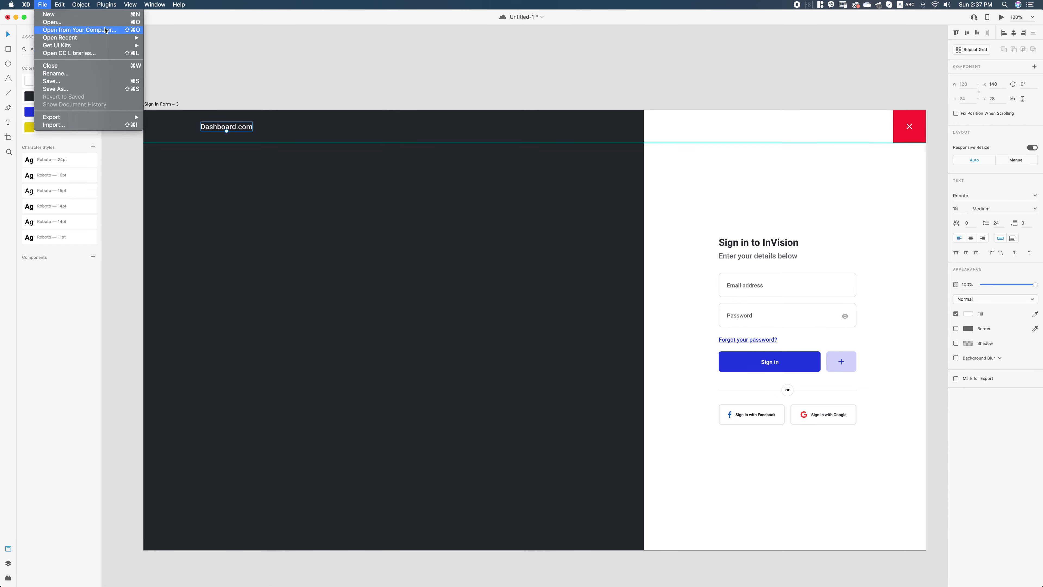
pyautogui.moveTo(81, 4)
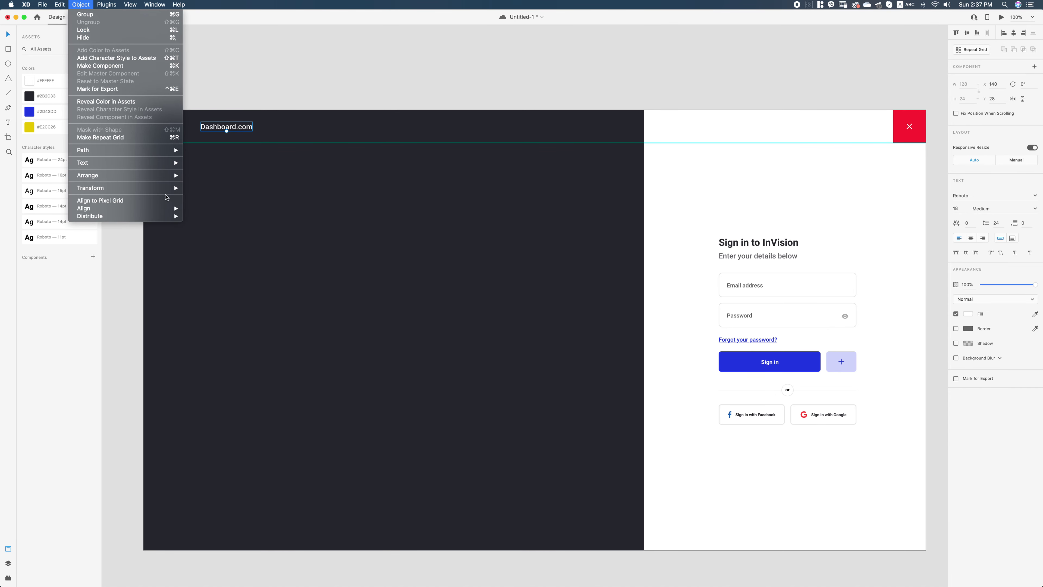
pyautogui.click(205, 181)
pyautogui.keyDown('shift'); pyautogui.click(898, 131); pyautogui.keyUp('shift')
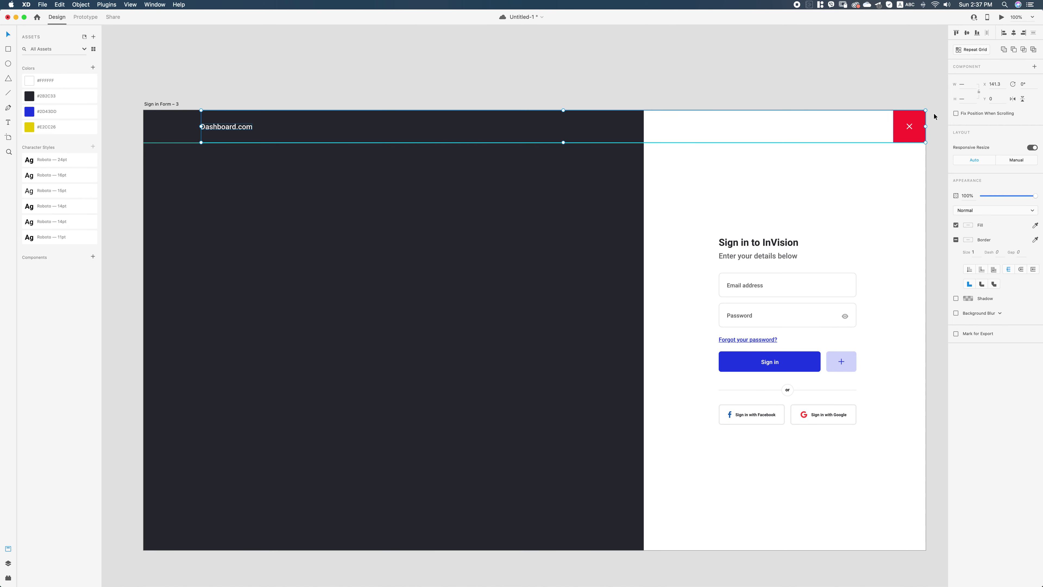
pyautogui.click(969, 34)
pyautogui.click(662, 53)
# Add the text "Home" in the dark header strip to the right of the Dashboard.com title.
pyautogui.scroll(2, 451, 65)
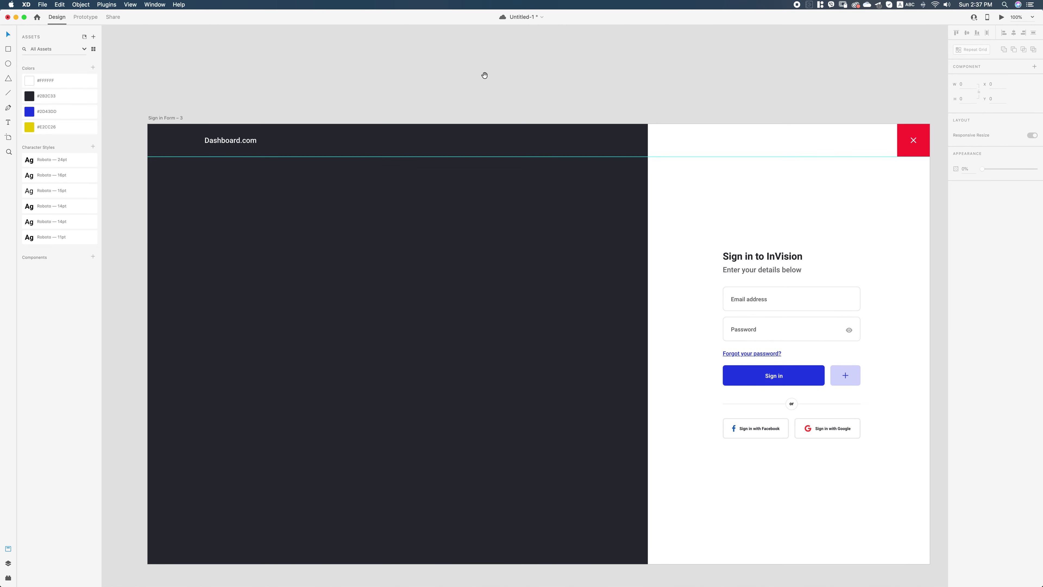
pyautogui.moveTo(485, 75); pyautogui.dragTo(493, 77)
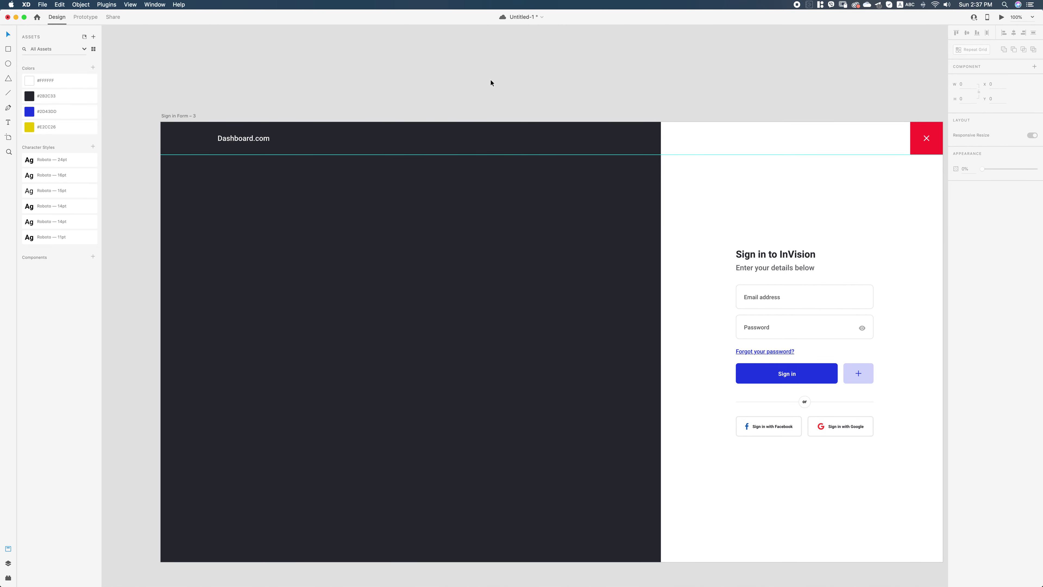
pyautogui.hscroll(3, 488, 87)
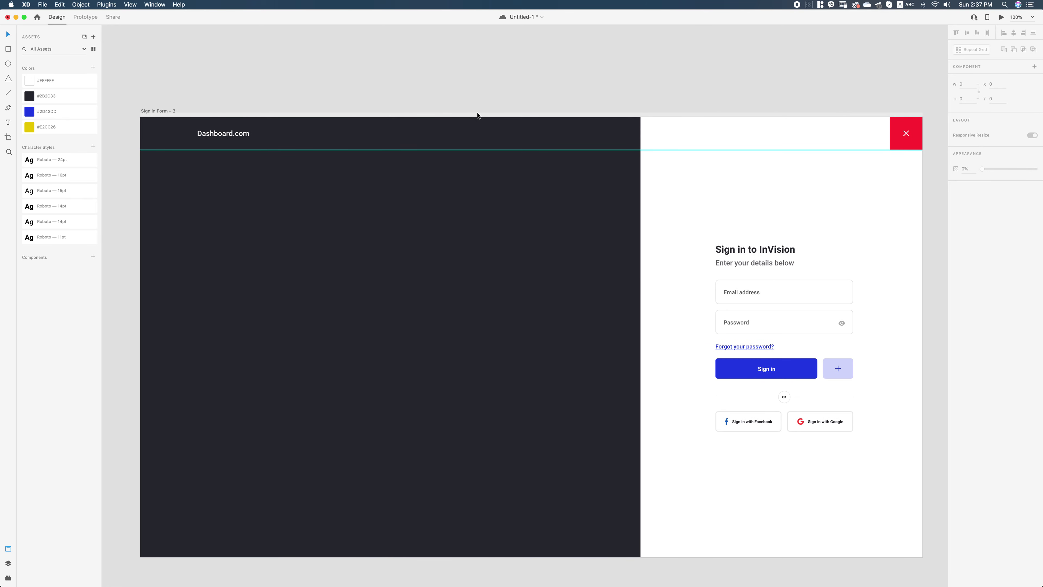
pyautogui.click(240, 140)
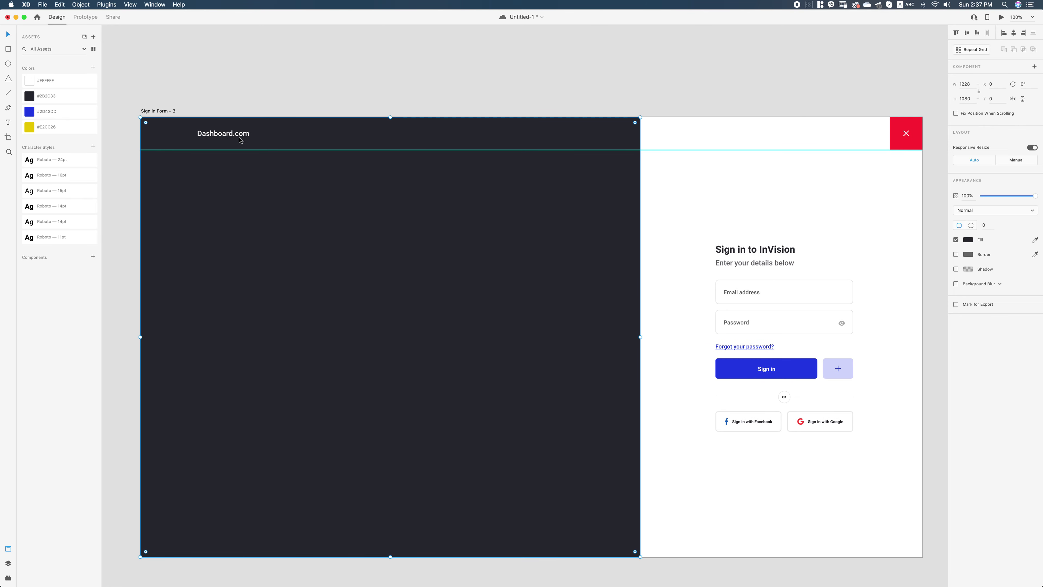
pyautogui.press('t')
pyautogui.click(281, 136)
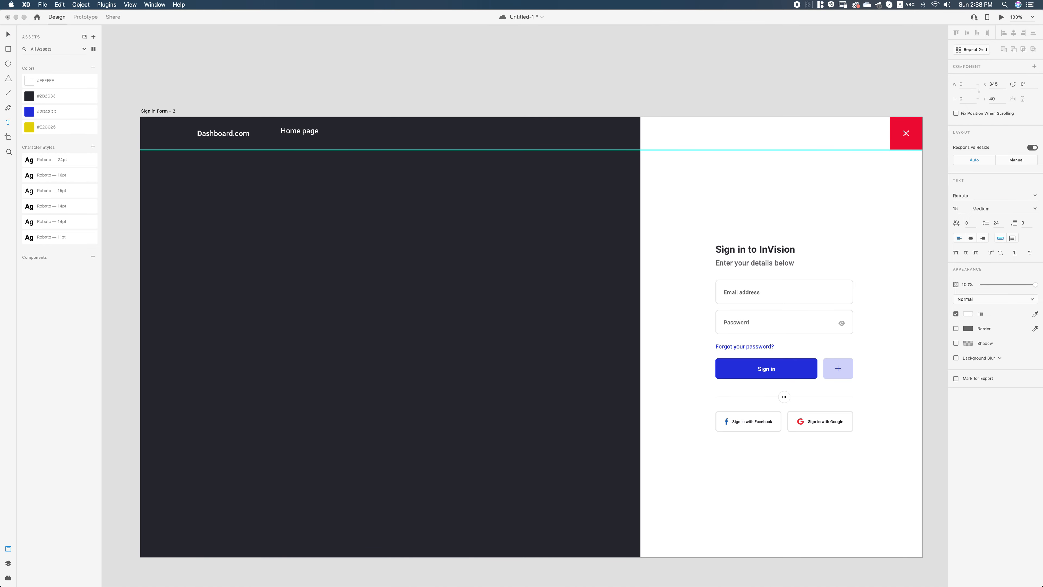
pyautogui.press('Escape')
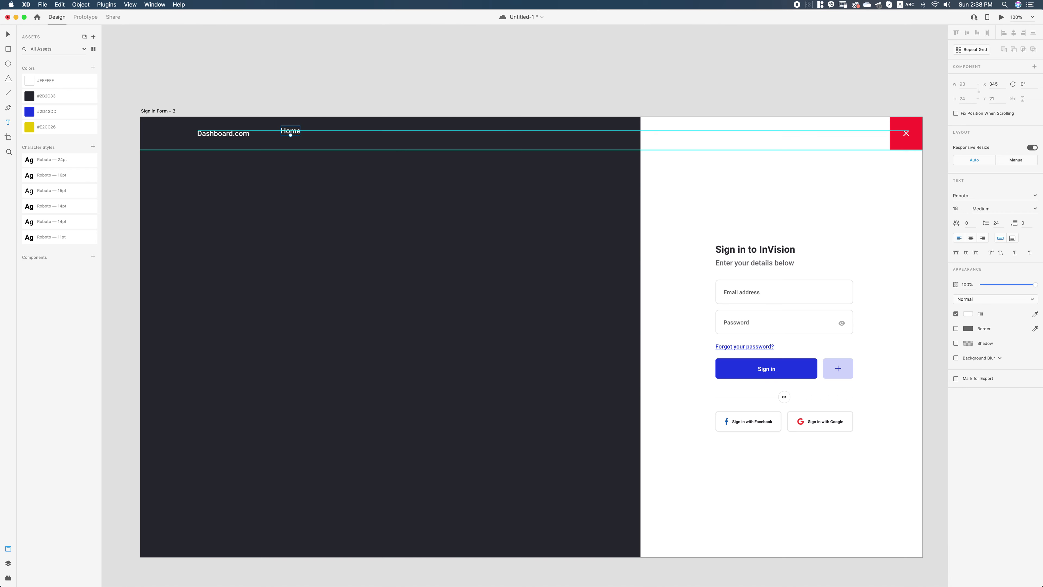
# Apply the 14 pt Roboto Medium character style to the Home label and fill it #FFFFFF.
pyautogui.click(80, 237)
pyautogui.click(80, 222)
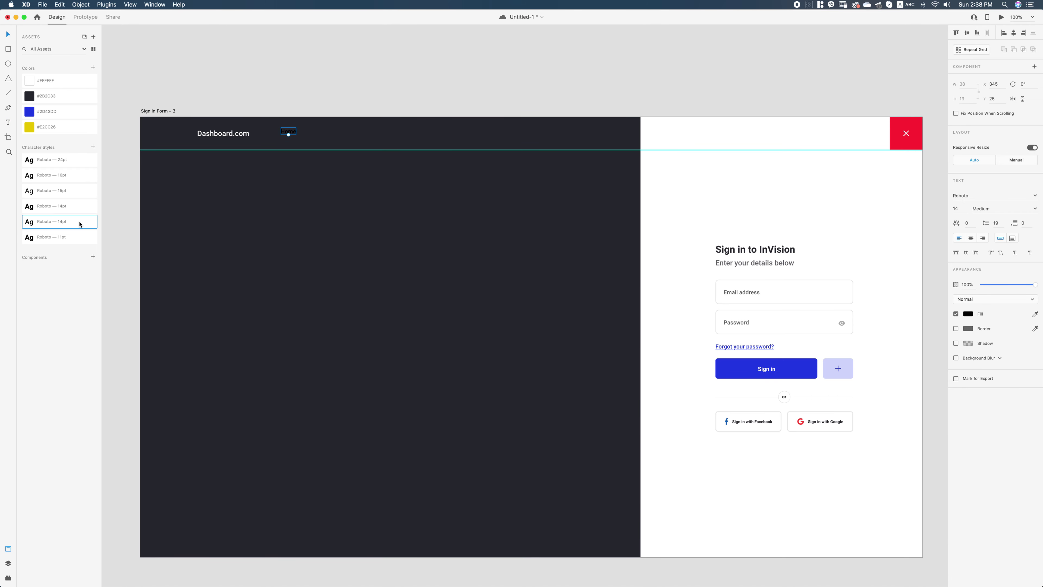
pyautogui.click(76, 82)
# Line up the Home label vertically with the Dashboard.com title at X 347, Y 30, and set its opacity to 67%.
pyautogui.moveTo(287, 133); pyautogui.dragTo(290, 135)
pyautogui.press('5')
pyautogui.click(314, 94)
# Show the column layout grid on the Sign in Form – 3 artboard.
pyautogui.press('super+shift+apostrophe')
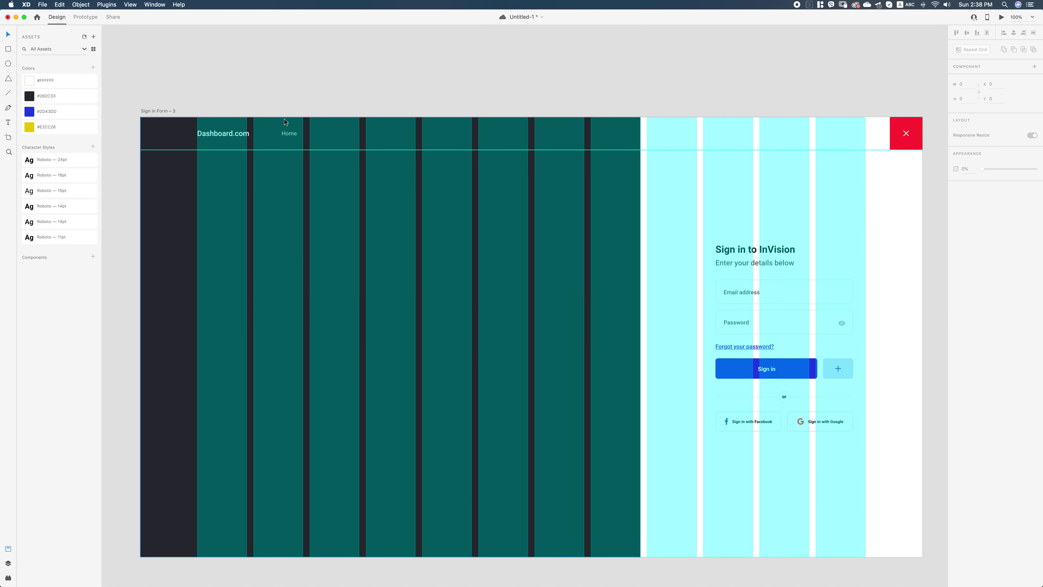
pyautogui.press('super+equal')
pyautogui.moveTo(377, 176); pyautogui.dragTo(519, 308)
pyautogui.moveTo(316, 183); pyautogui.dragTo(363, 183)
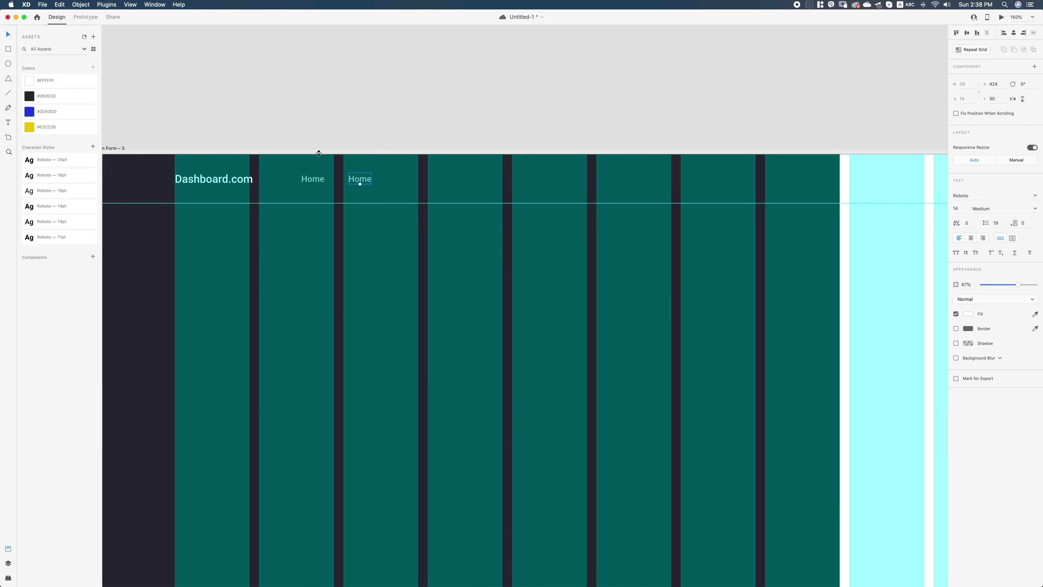
pyautogui.press('super+s')
pyautogui.click(551, 135)
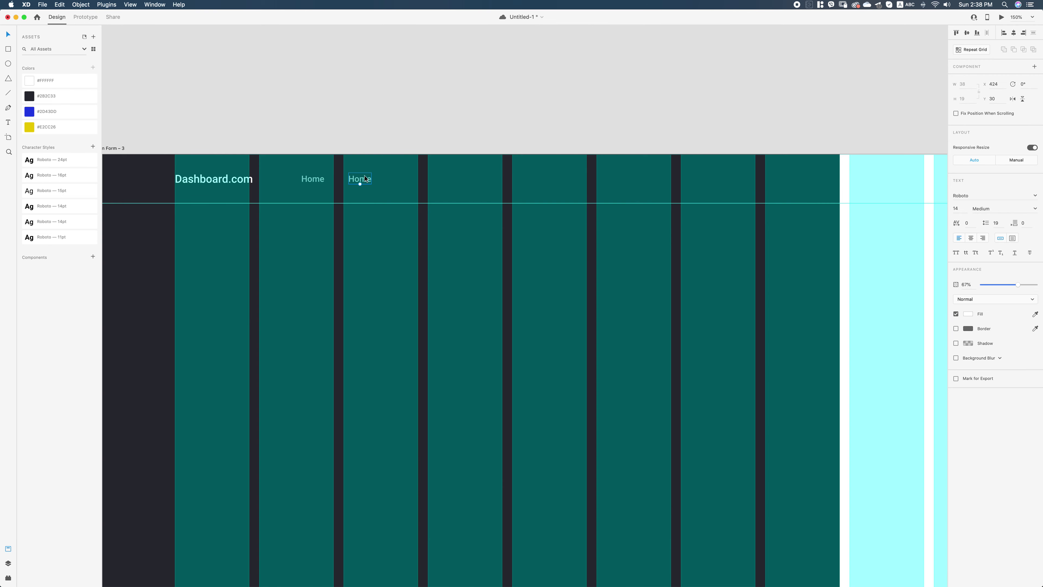
pyautogui.press('Delete')
# Turn the Home label into a horizontal Repeat Grid of four labels, spaced so the second starts at X 425.
pyautogui.click(320, 179)
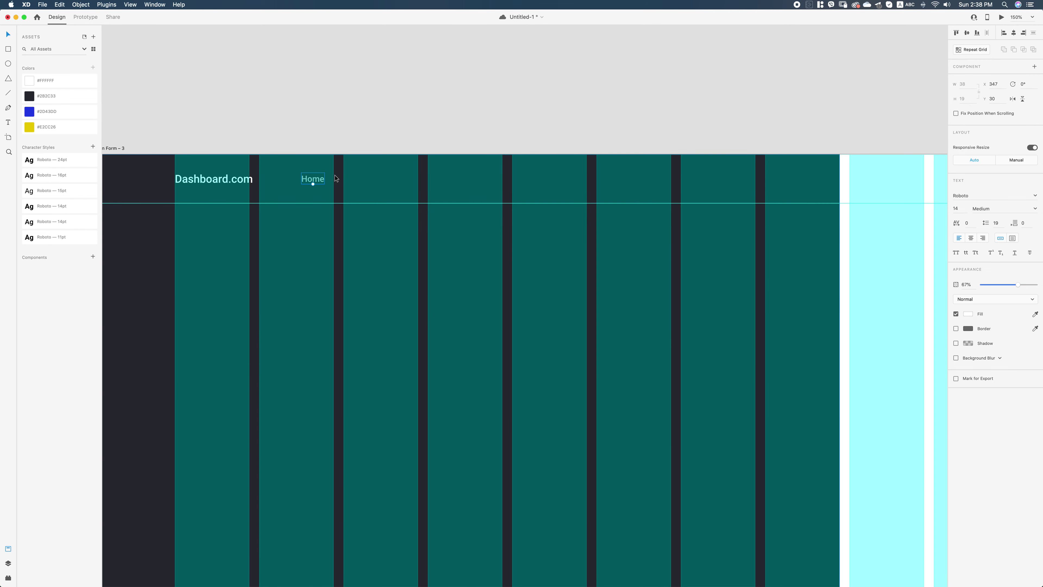
pyautogui.press('super+r')
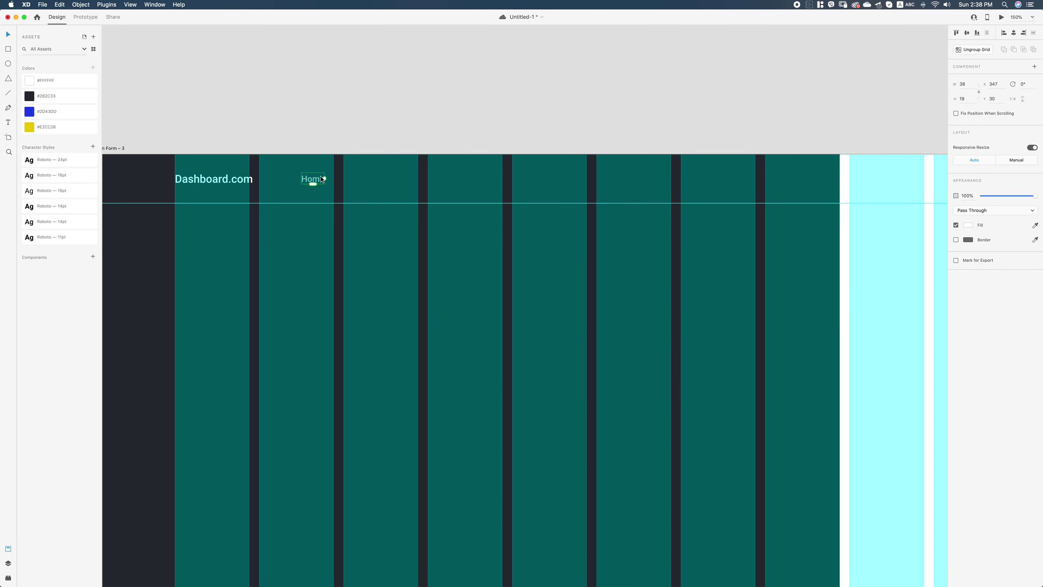
pyautogui.moveTo(324, 179); pyautogui.dragTo(487, 179)
pyautogui.moveTo(417, 179); pyautogui.dragTo(436, 180)
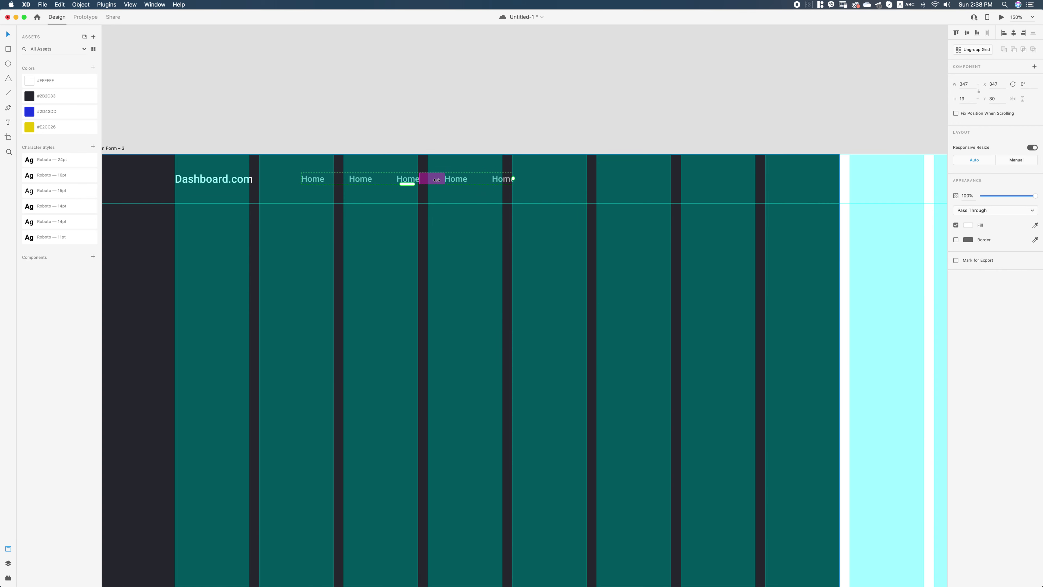
pyautogui.moveTo(514, 178); pyautogui.dragTo(484, 178)
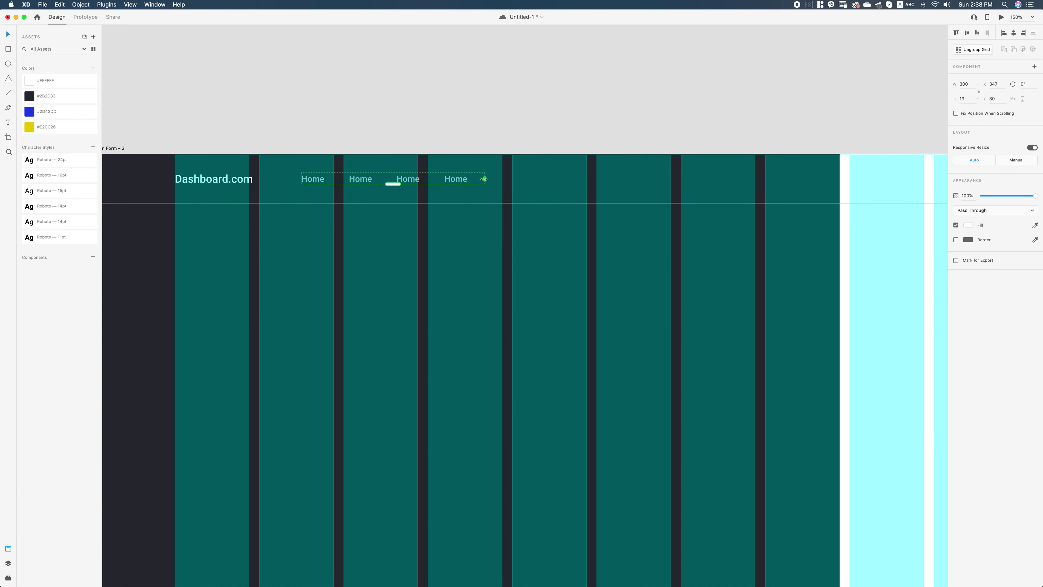
# Try renaming the second Home label of the Repeat Grid to About us.
pyautogui.doubleClick(360, 181)
pyautogui.doubleClick(364, 180)
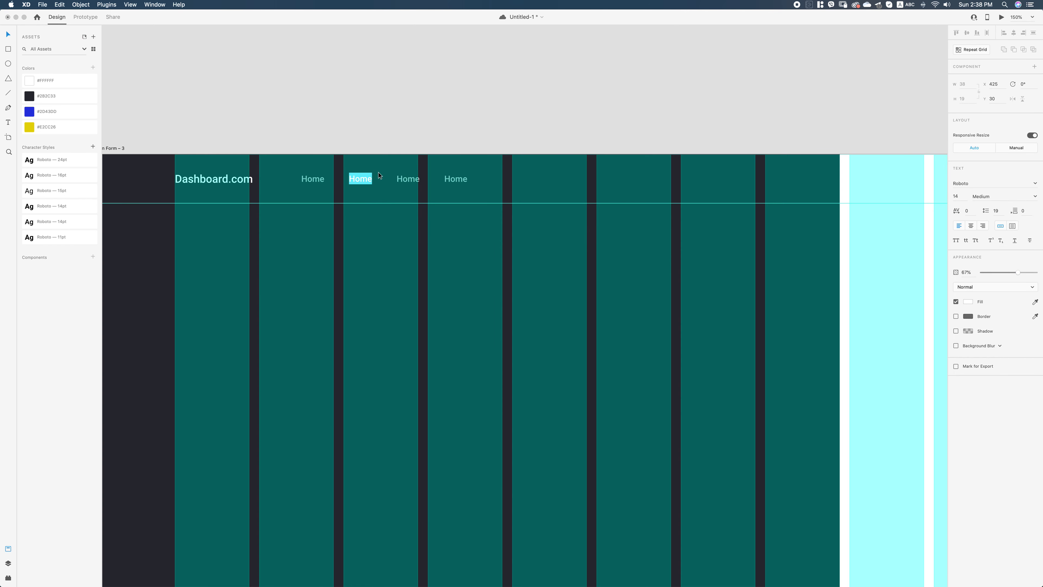
pyautogui.write('About us')
pyautogui.press('Escape')
pyautogui.click(396, 180)
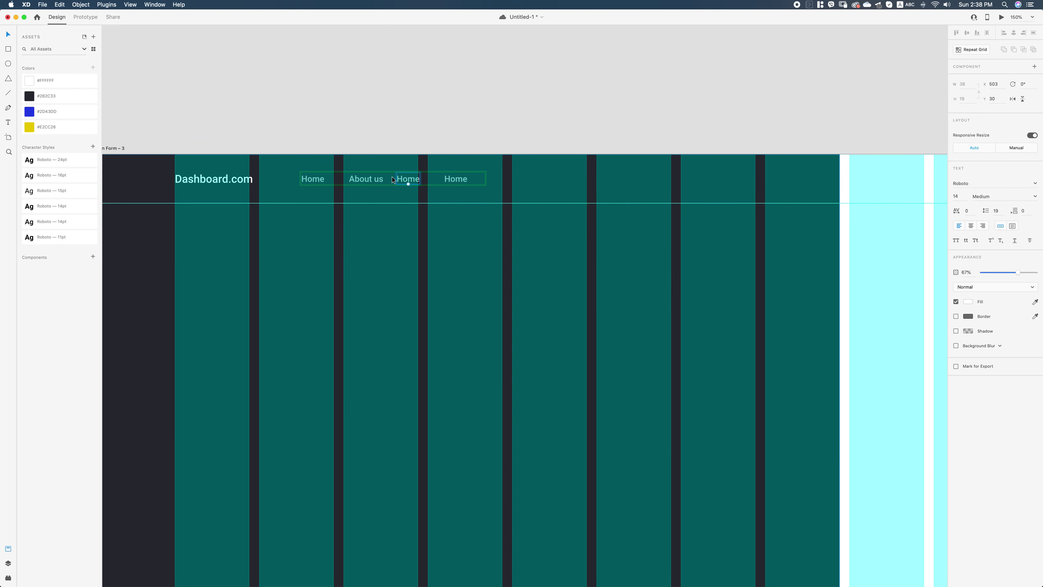
# Try widening the spacing between the Repeat Grid labels so the third one starts at X 541.
pyautogui.click(417, 125)
pyautogui.click(371, 184)
pyautogui.moveTo(390, 180); pyautogui.dragTo(411, 179)
pyautogui.click(479, 141)
pyautogui.click(451, 181)
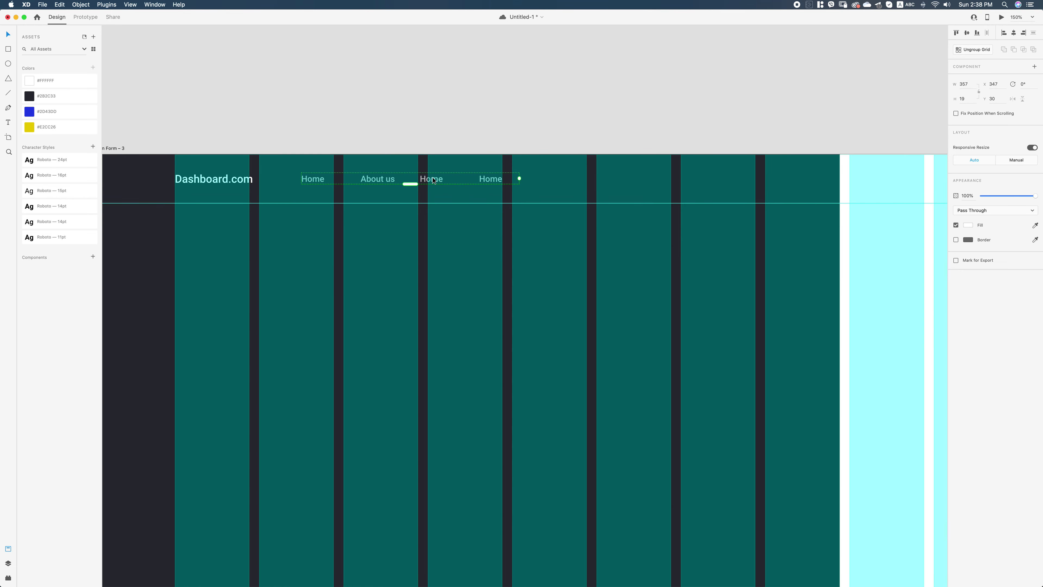
pyautogui.doubleClick(442, 179)
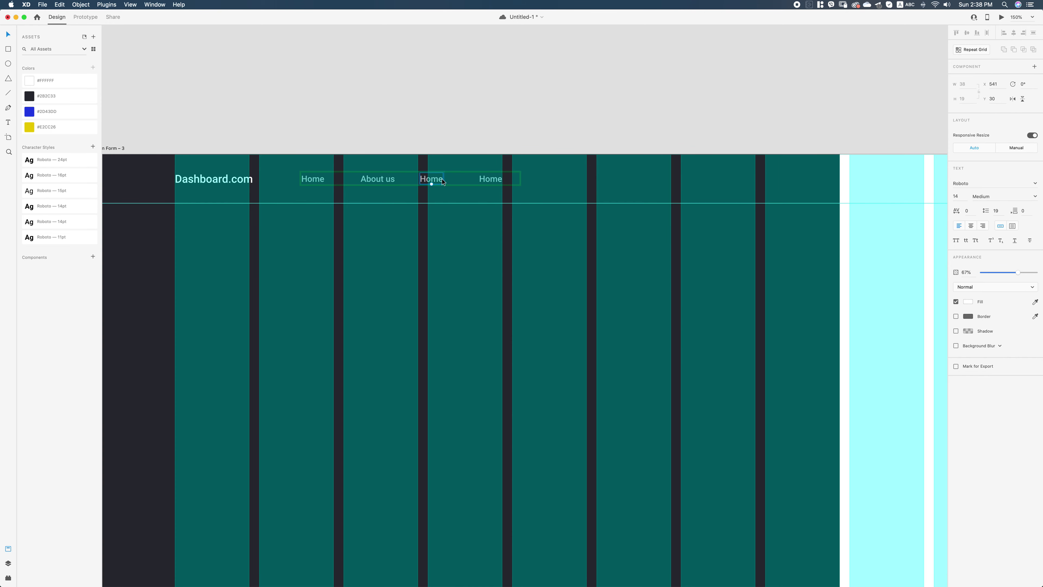
# Undo the spacing and text changes and ungroup the Repeat Grid into four separate Home labels.
pyautogui.press('super+z')
pyautogui.press('super+z')
pyautogui.click(447, 121)
pyautogui.click(358, 178)
pyautogui.press('shift+super+g')
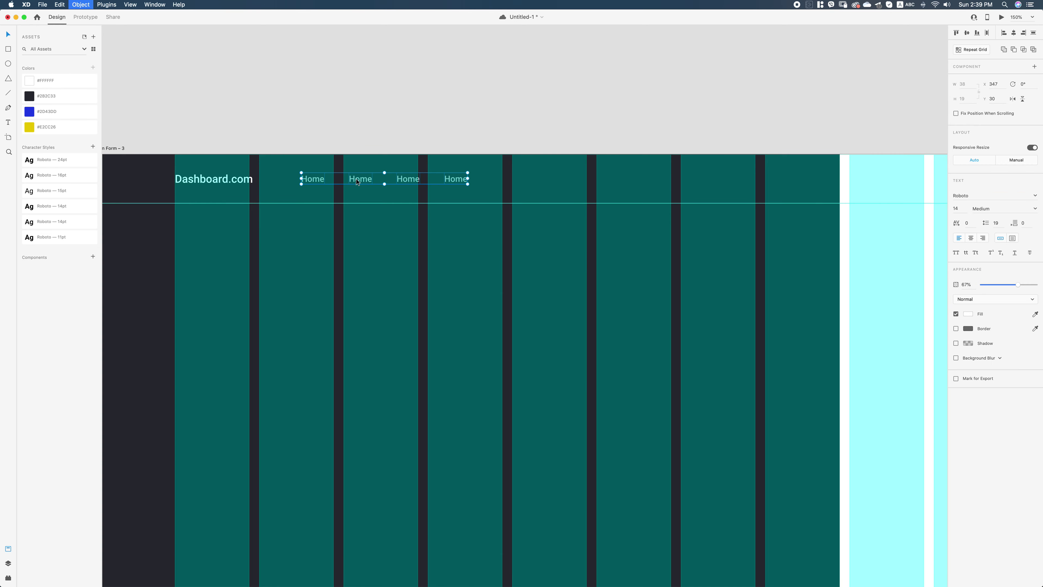
pyautogui.click(568, 59)
# Rename the second, third and fourth Home labels to About us, Blog and Contact us.
pyautogui.doubleClick(362, 179)
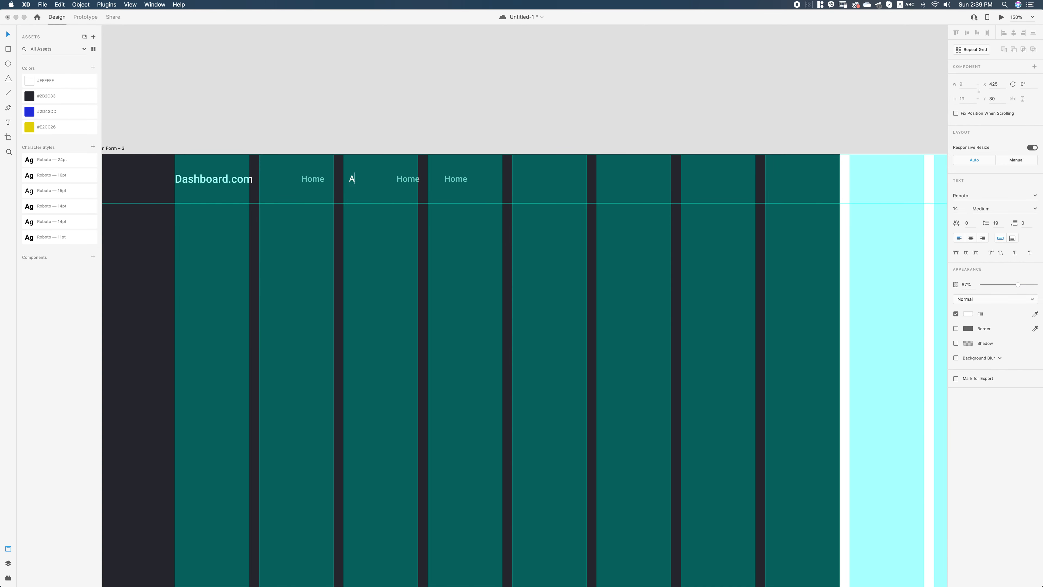
pyautogui.write('About us')
pyautogui.doubleClick(408, 178)
pyautogui.write('blog')
pyautogui.press('cmd+a')
pyautogui.write('Blog')
pyautogui.press('Escape')
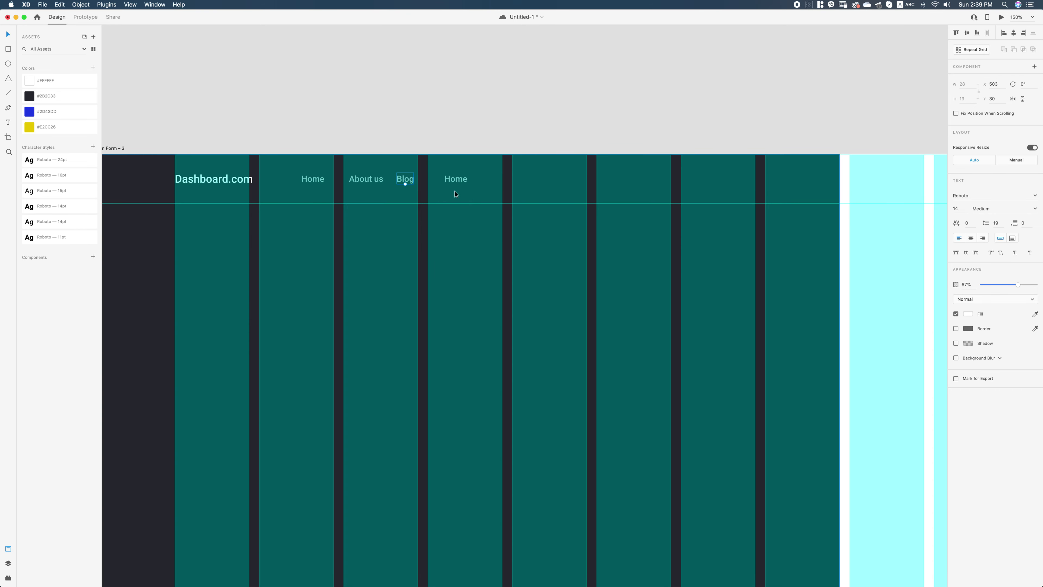
pyautogui.doubleClick(455, 178)
pyautogui.write('Contac')
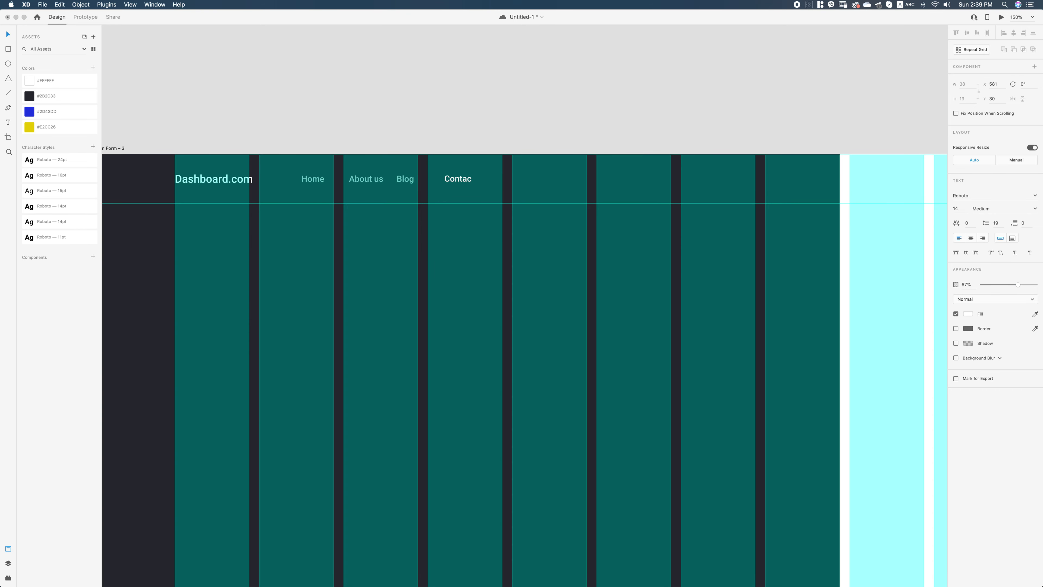
pyautogui.write('t us')
pyautogui.press('Escape')
# Shift the Blog and Contact us labels sideways to space all menu labels 40 px apart, with Contact us at X 589.
pyautogui.keyDown('shift'); pyautogui.click(401, 179); pyautogui.keyUp('shift')
pyautogui.keyDown('shift'); pyautogui.click(367, 181); pyautogui.keyUp('shift')
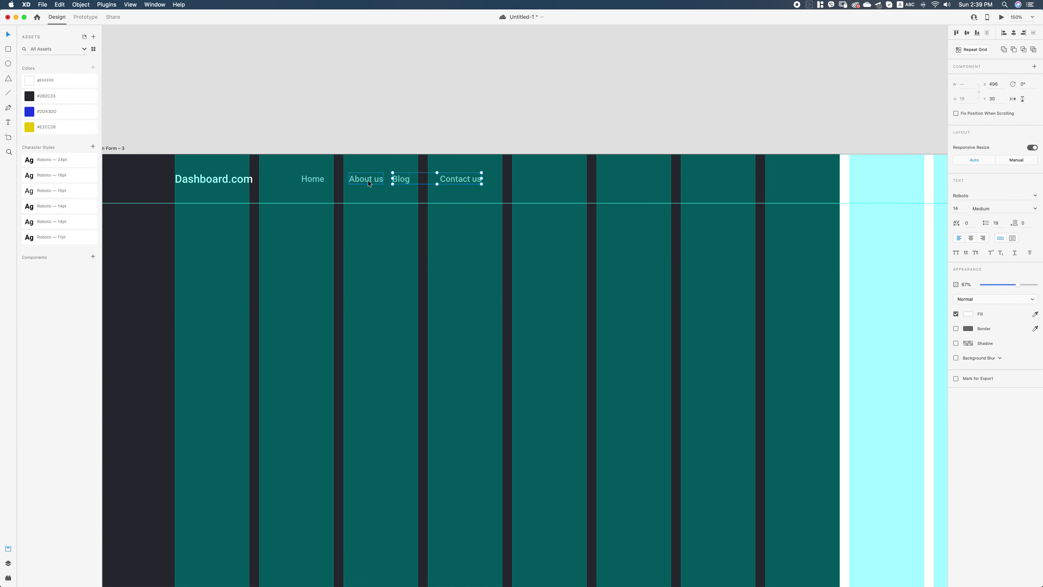
pyautogui.press('super+z')
pyautogui.click(366, 180)
pyautogui.keyDown('shift'); pyautogui.click(457, 180); pyautogui.keyUp('shift')
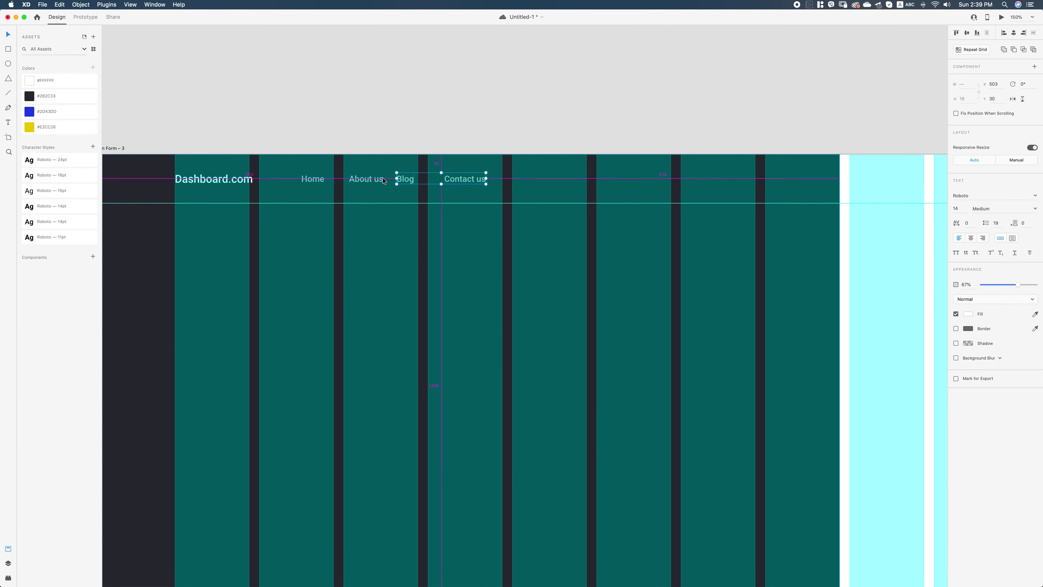
pyautogui.press('Right')
pyautogui.press('Right')
pyautogui.press('Right')
pyautogui.press('Right')
pyautogui.press('Right')
pyautogui.press('Right')
pyautogui.press('Right')
pyautogui.press('Right')
pyautogui.press('Right')
pyautogui.press('Right')
pyautogui.press('Right')
pyautogui.press('Right')
pyautogui.press('Right')
pyautogui.press('Right')
pyautogui.press('Right')
pyautogui.press('Right')
pyautogui.press('Right')
pyautogui.press('Right')
pyautogui.keyDown('shift'); pyautogui.click(413, 181); pyautogui.keyUp('shift')
pyautogui.hotkey('shift', 'Left')
# Hide the column layout grid on the Sign in Form – 3 artboard.
pyautogui.press('shift+super+apostrophe')
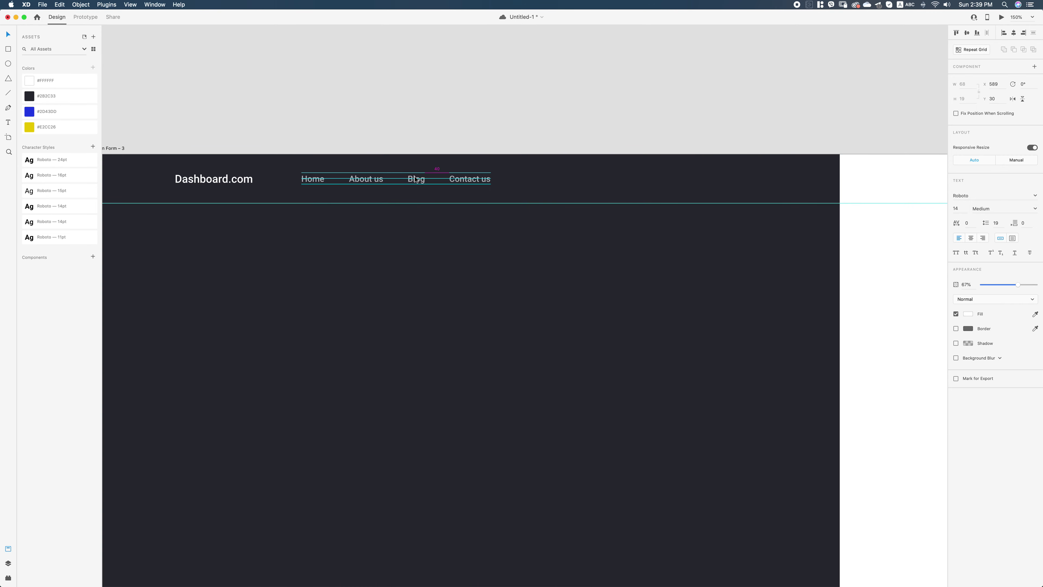
pyautogui.press('super+minus')
pyautogui.click(491, 147)
pyautogui.click(492, 147)
pyautogui.scroll(-3, 495, 131)
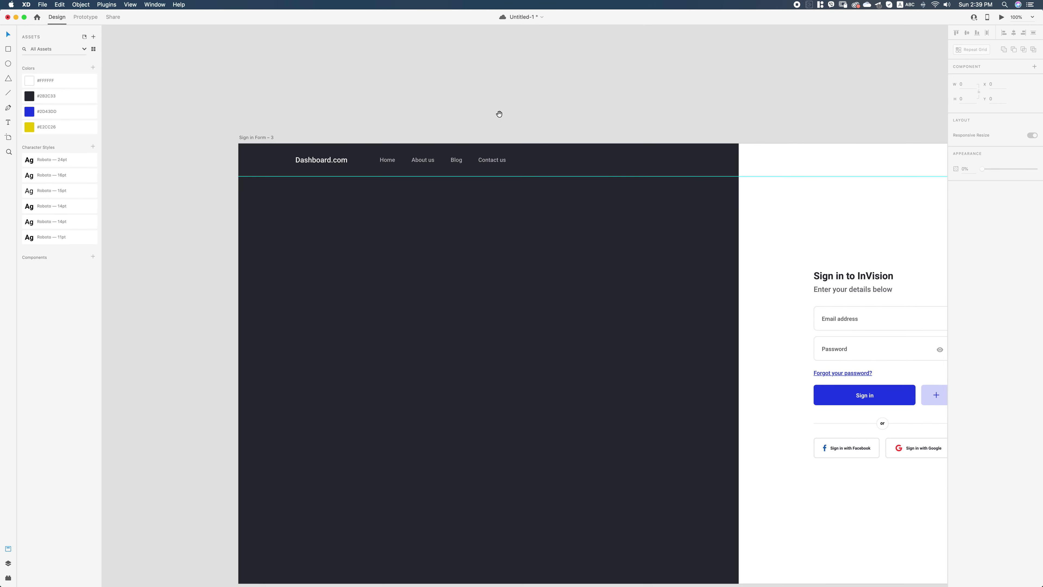
# Align the four menu labels as a set to the third layout column at X 416, then measure their distance to the Dashboard.com title.
pyautogui.click(382, 162)
pyautogui.keyDown('shift'); pyautogui.click(421, 160); pyautogui.keyUp('shift')
pyautogui.keyDown('shift'); pyautogui.click(456, 160); pyautogui.keyUp('shift')
pyautogui.keyDown('shift'); pyautogui.click(493, 158); pyautogui.keyUp('shift')
pyautogui.press('shift+super+apostrophe')
pyautogui.moveTo(390, 162); pyautogui.dragTo(417, 161)
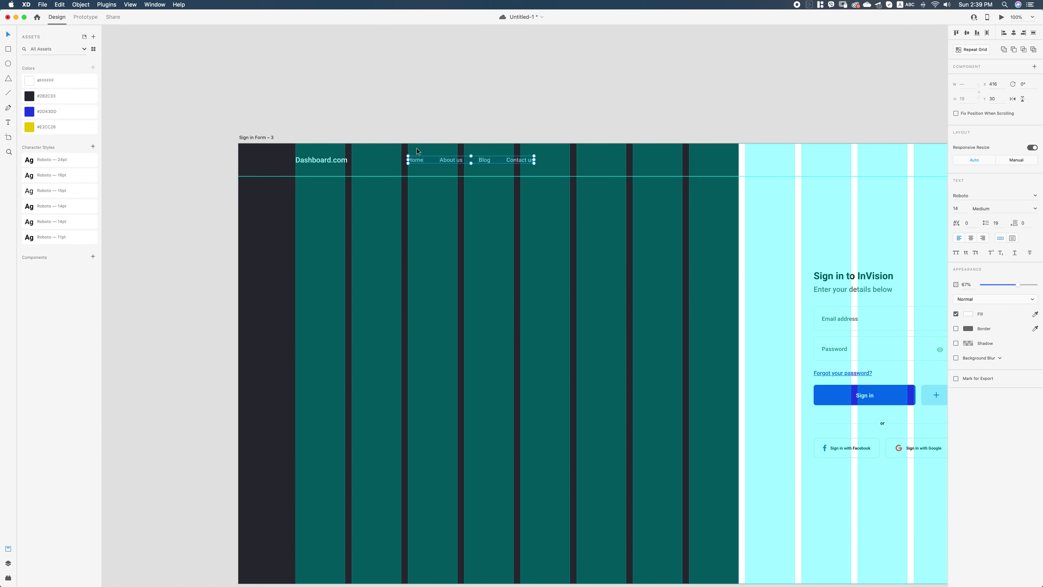
pyautogui.press('shift+super+apostrophe')
pyautogui.press('alt')
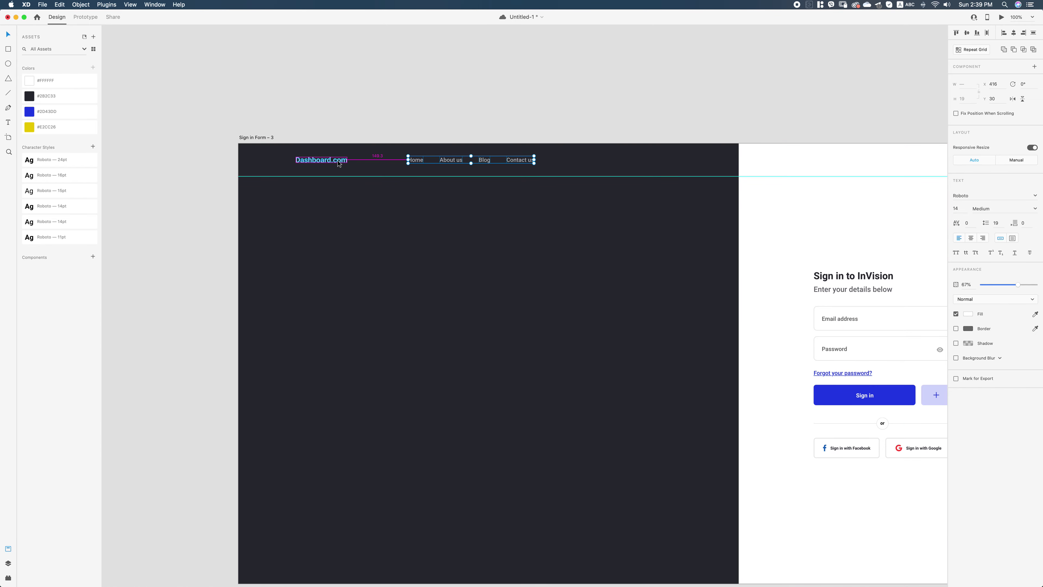
# Move the Home, About us, Blog and Contact us labels together closer to the Dashboard.com title, to X 317, Y 30.
pyautogui.click(419, 160)
pyautogui.moveTo(420, 162); pyautogui.dragTo(377, 162)
pyautogui.press('z')
pyautogui.moveTo(260, 110); pyautogui.dragTo(404, 207)
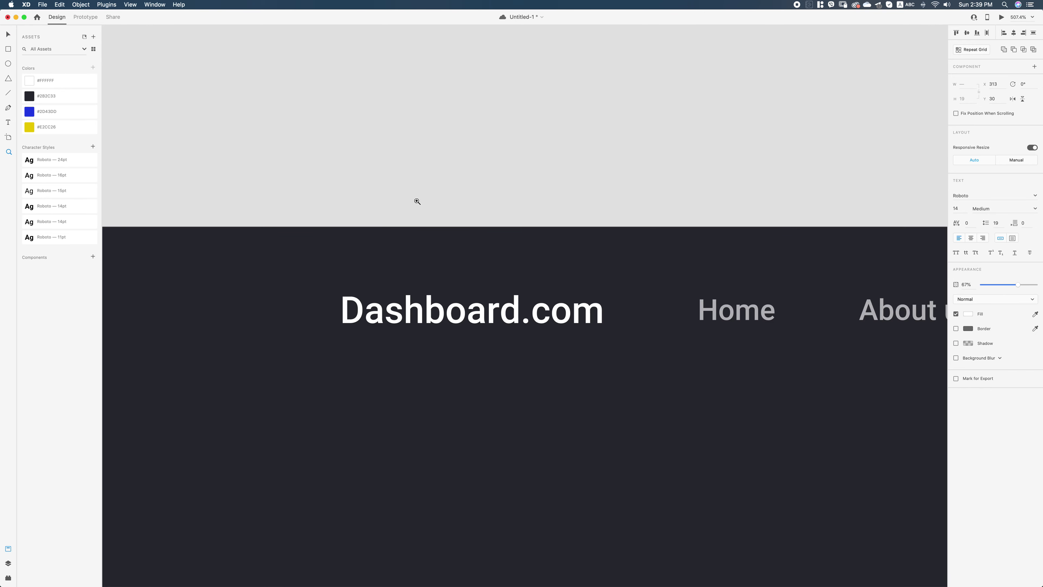
pyautogui.moveTo(529, 221); pyautogui.dragTo(357, 144)
pyautogui.moveTo(554, 239); pyautogui.dragTo(559, 235)
pyautogui.press('alt')
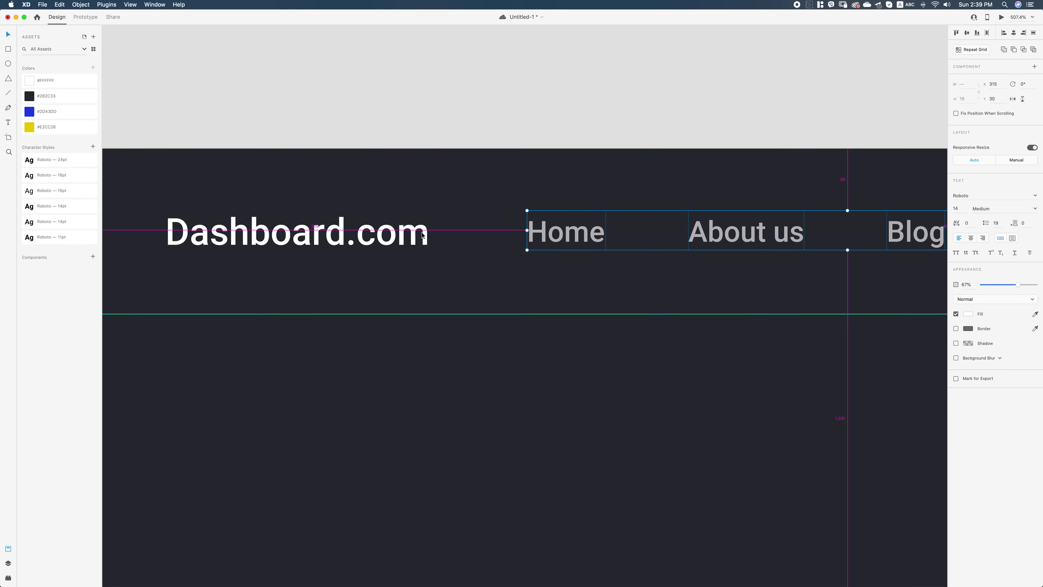
pyautogui.press('Right')
pyautogui.press('Right')
pyautogui.press('super+1')
pyautogui.click(643, 198)
pyautogui.moveTo(778, 248); pyautogui.dragTo(573, 87)
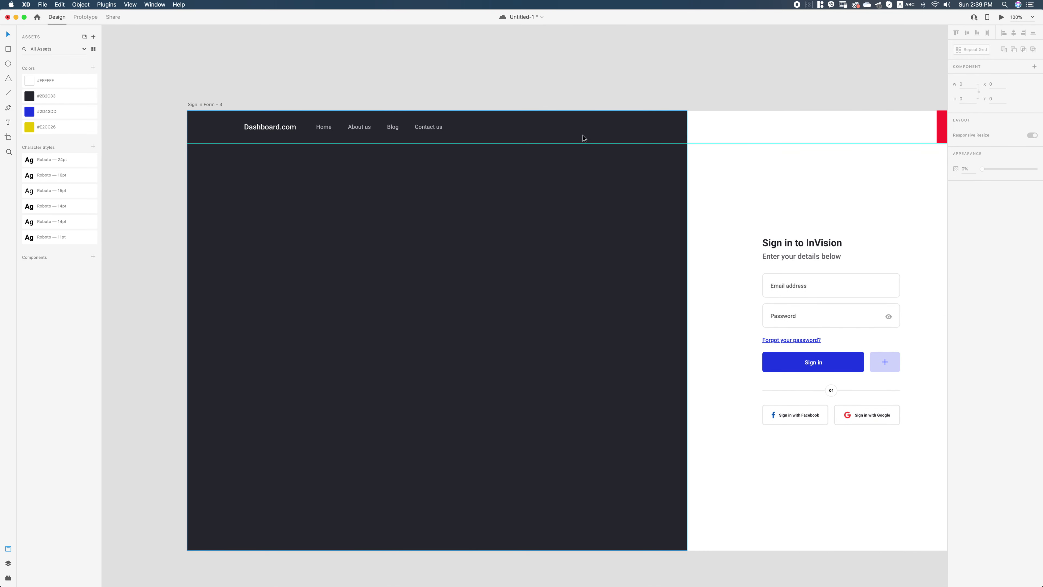
# Select the dark panel rectangle of the Sign in Form – 3 artboard.
pyautogui.click(479, 233)
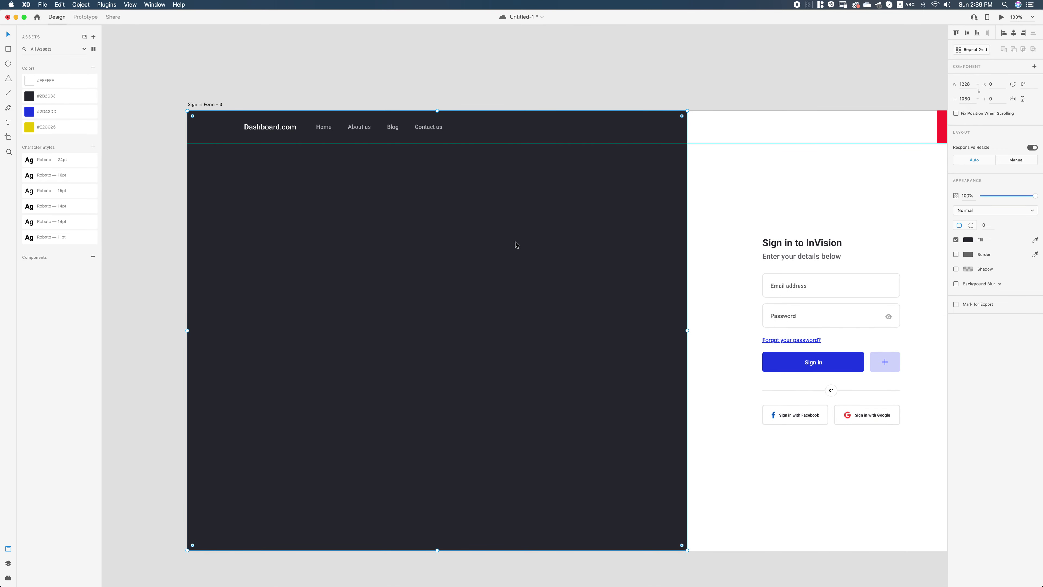
pyautogui.moveTo(766, 174); pyautogui.dragTo(705, 142)
pyautogui.hscroll(-2, 694, 152)
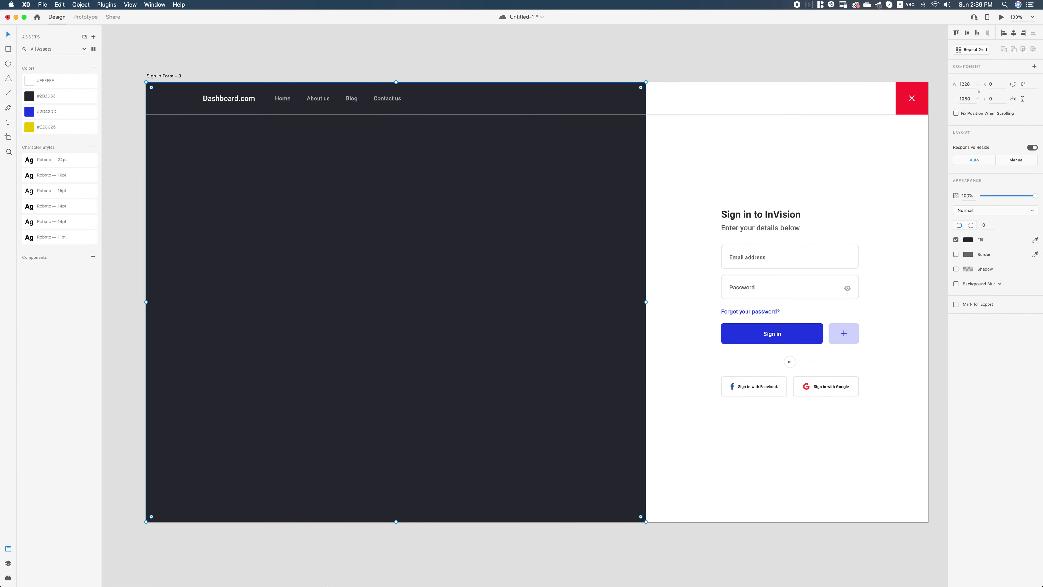
# Switch to Chrome, open unsplash.com in a new tab and search its photos for minimal.
pyautogui.click(262, 569)
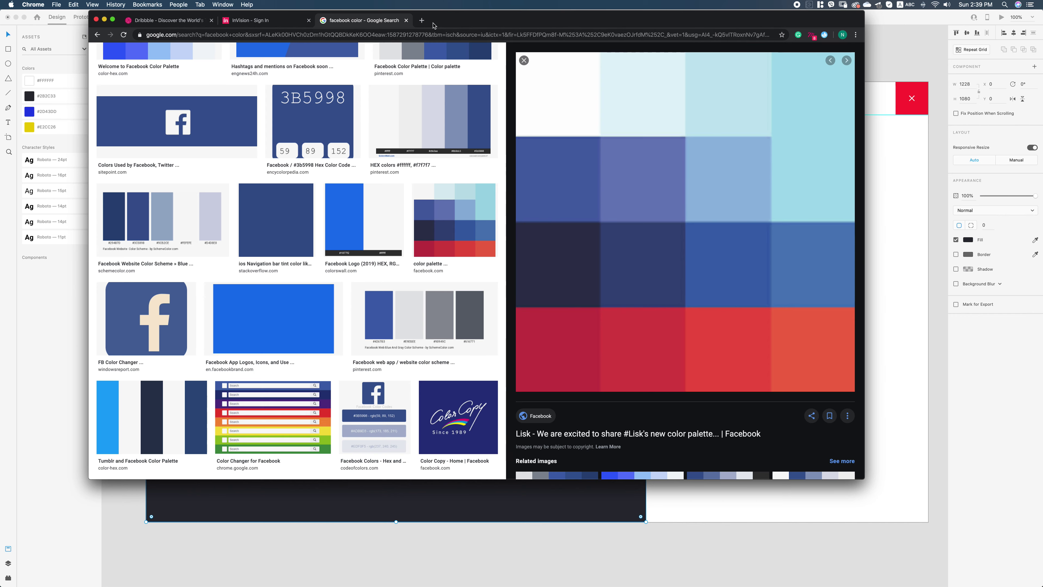
pyautogui.click(421, 20)
pyautogui.write('unsplash.com')
pyautogui.press('Return')
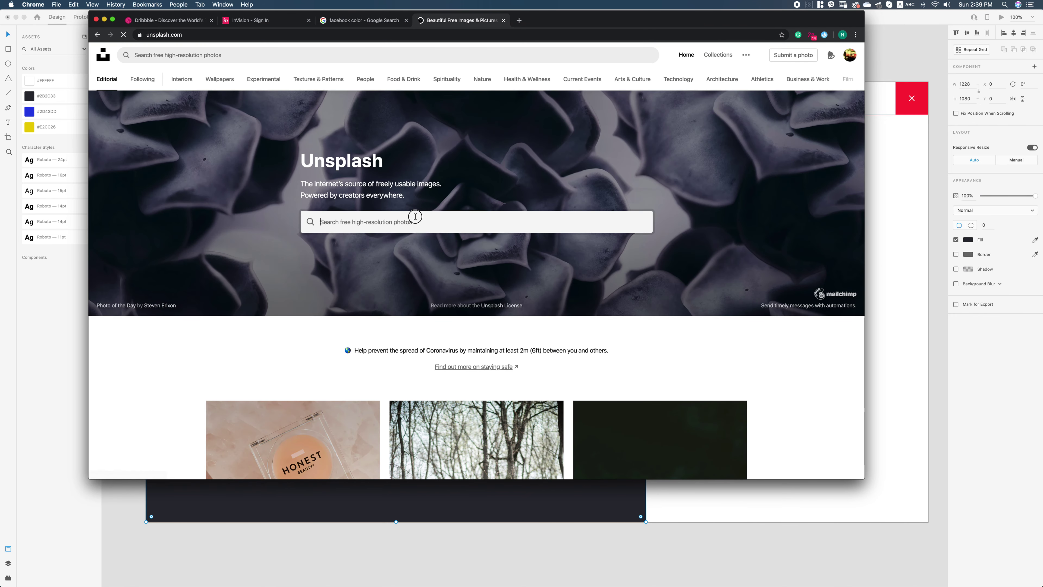
pyautogui.write('minimal')
pyautogui.press('Return')
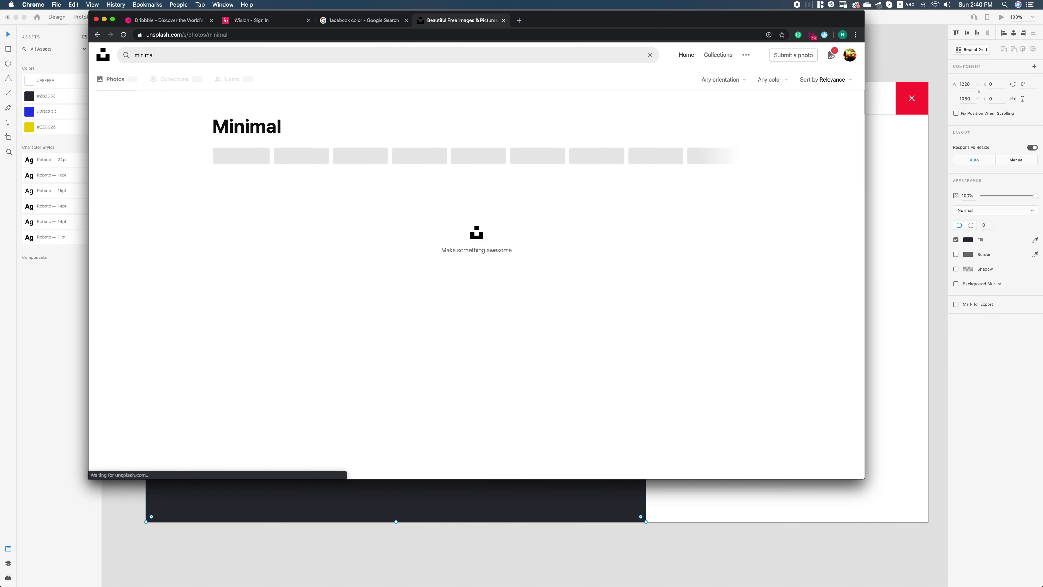
# Browse the minimal photos and copy the image of the white desk with a coffee cup, keyboard and gold pen.
pyautogui.scroll(-8, 522, 263)
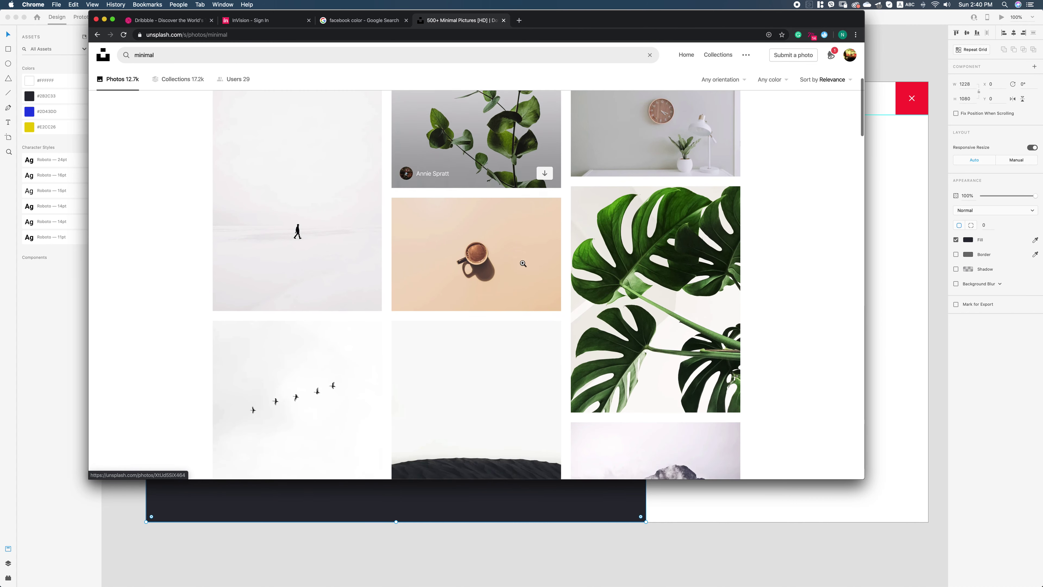
pyautogui.scroll(-13, 710, 213)
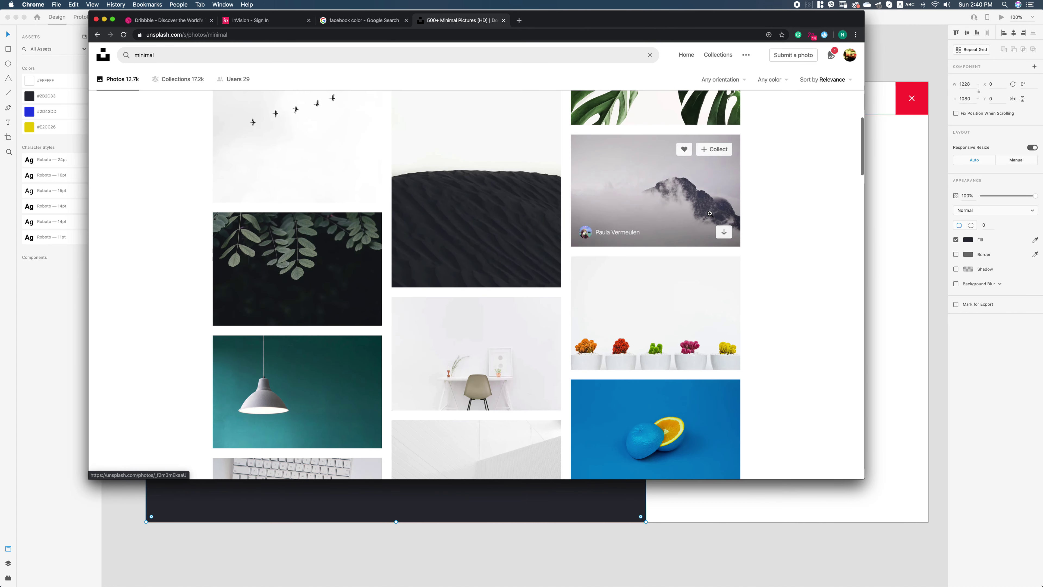
pyautogui.scroll(-14, 710, 214)
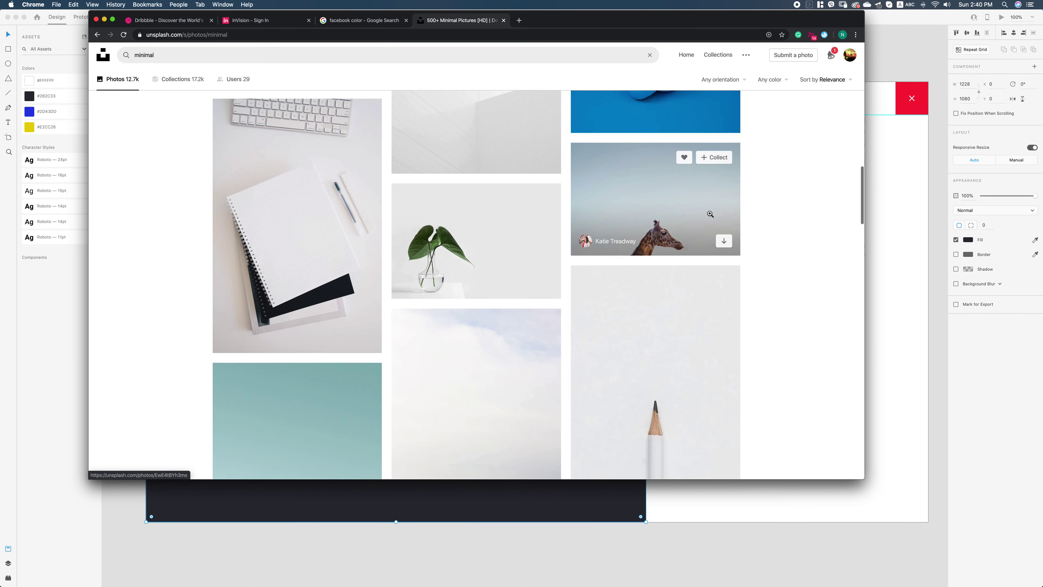
pyautogui.scroll(-10, 710, 214)
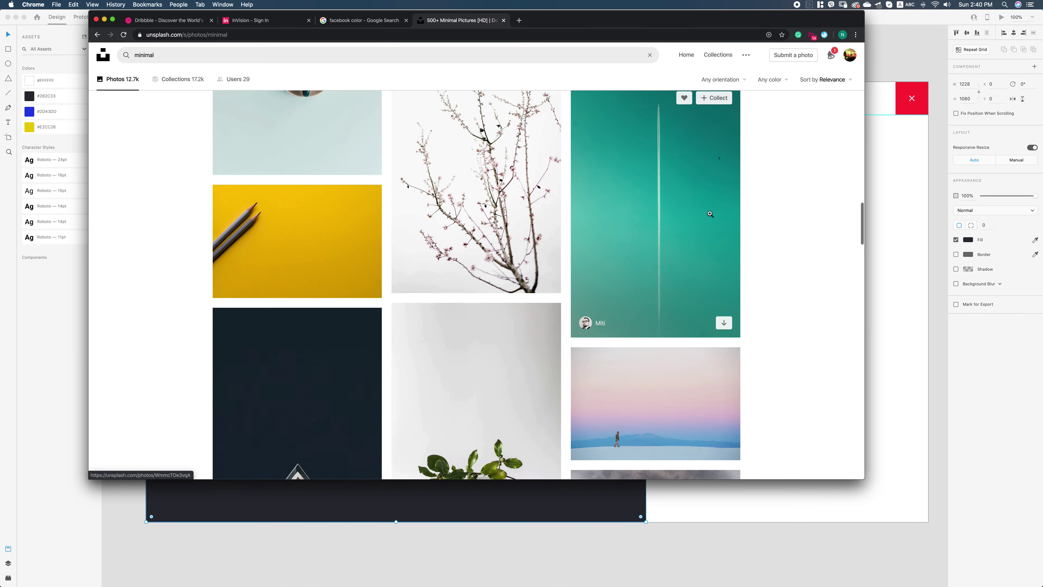
pyautogui.scroll(-6, 758, 229)
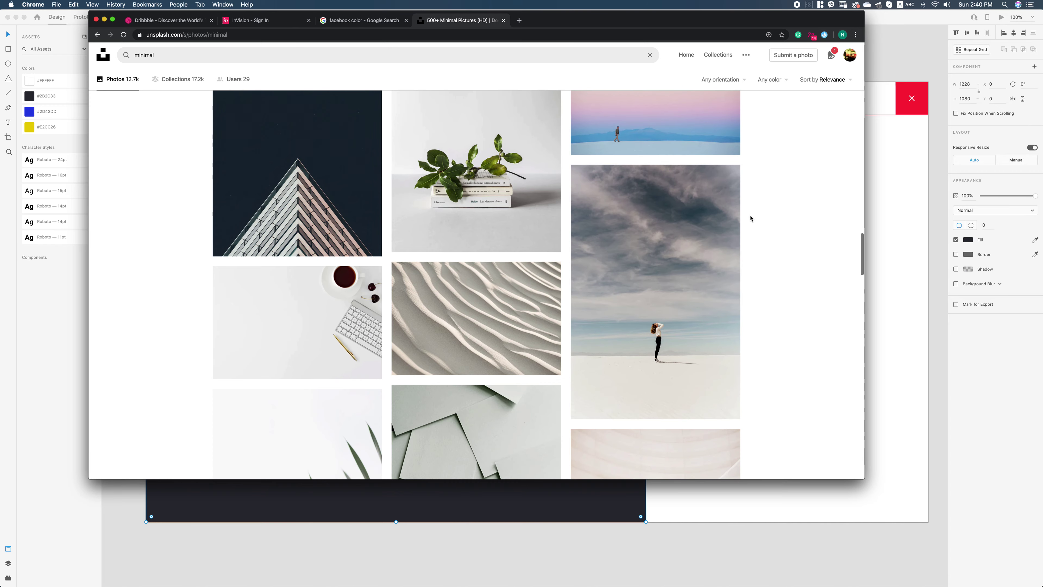
pyautogui.click(337, 185)
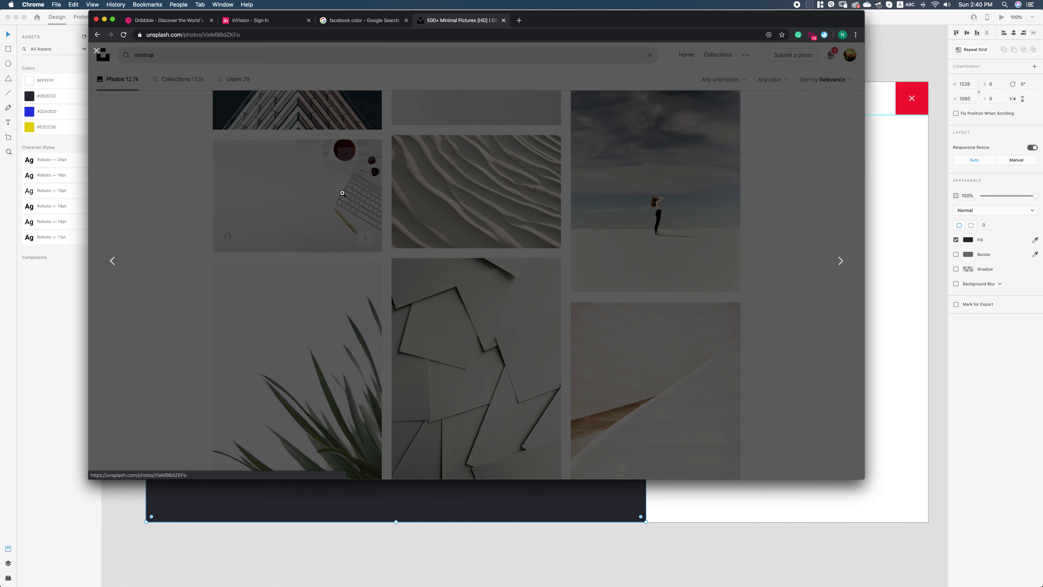
pyautogui.rightClick(607, 198)
pyautogui.click(633, 218)
# Switch back to Adobe XD and fill the dark panel with the copied photo using Paste Appearance.
pyautogui.click(896, 201)
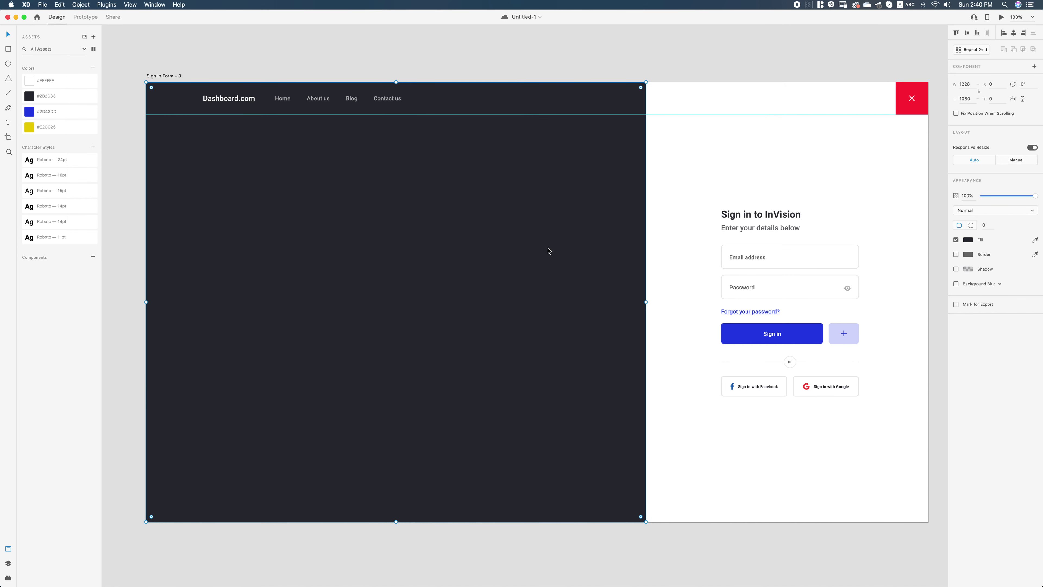
pyautogui.rightClick(473, 246)
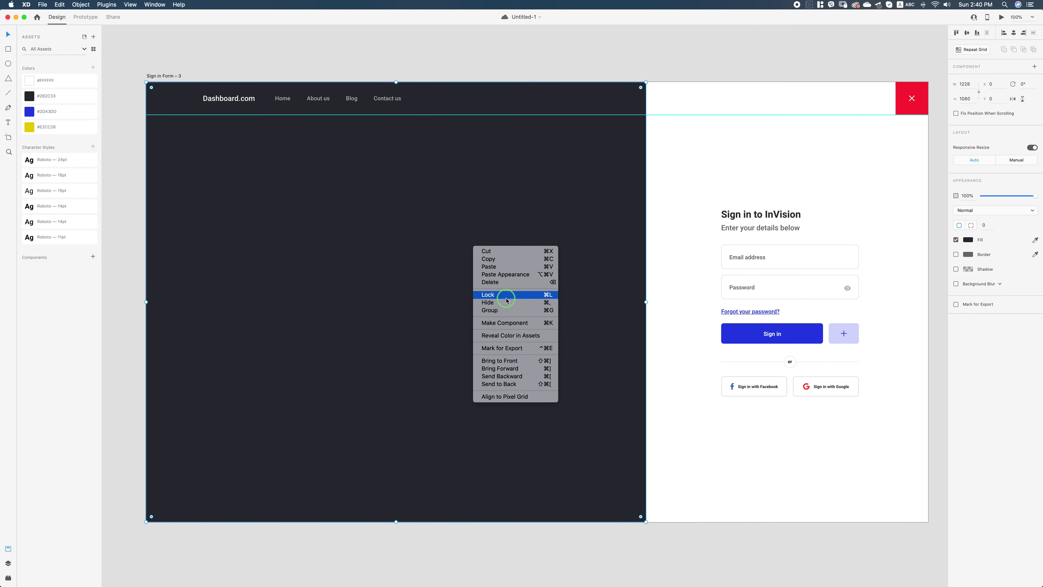
pyautogui.click(516, 278)
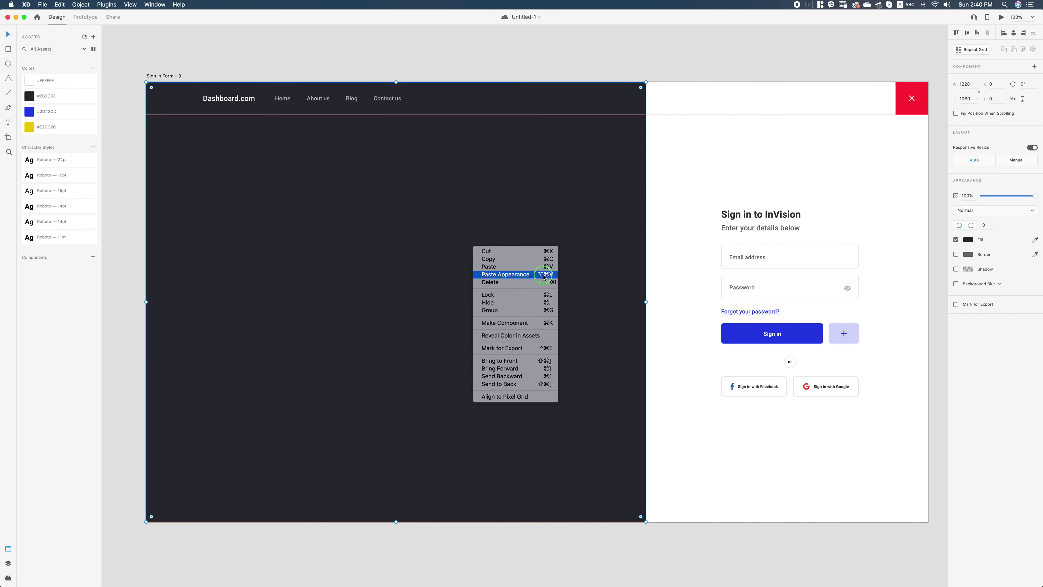
pyautogui.click(517, 274)
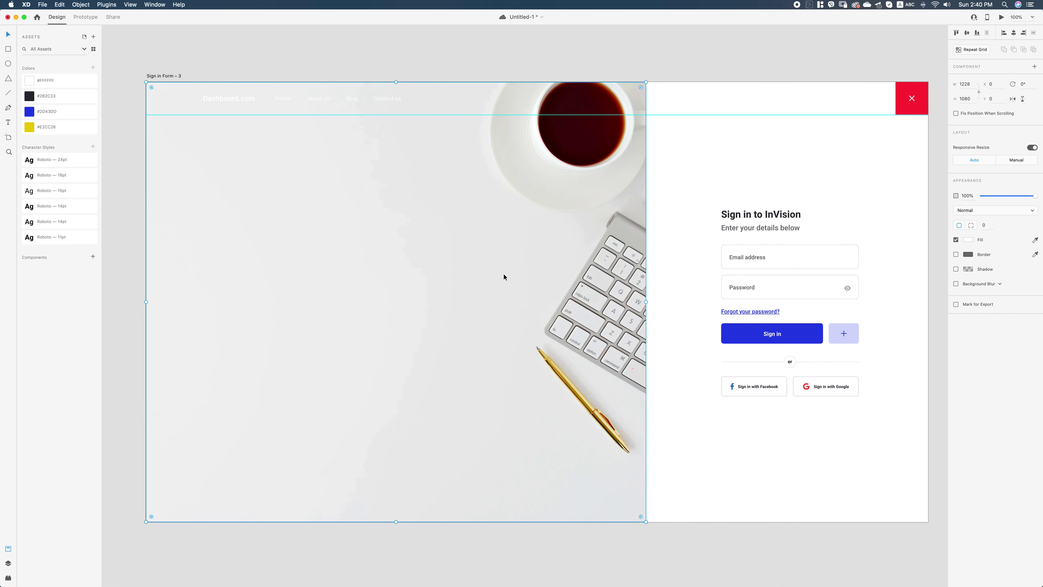
# Shift the photo to the left inside the panel to show more of the cup and keyboard.
pyautogui.doubleClick(599, 211)
pyautogui.moveTo(599, 211); pyautogui.dragTo(576, 207)
pyautogui.moveTo(575, 217); pyautogui.dragTo(575, 219)
pyautogui.click(651, 64)
pyautogui.moveTo(652, 63); pyautogui.dragTo(671, 89)
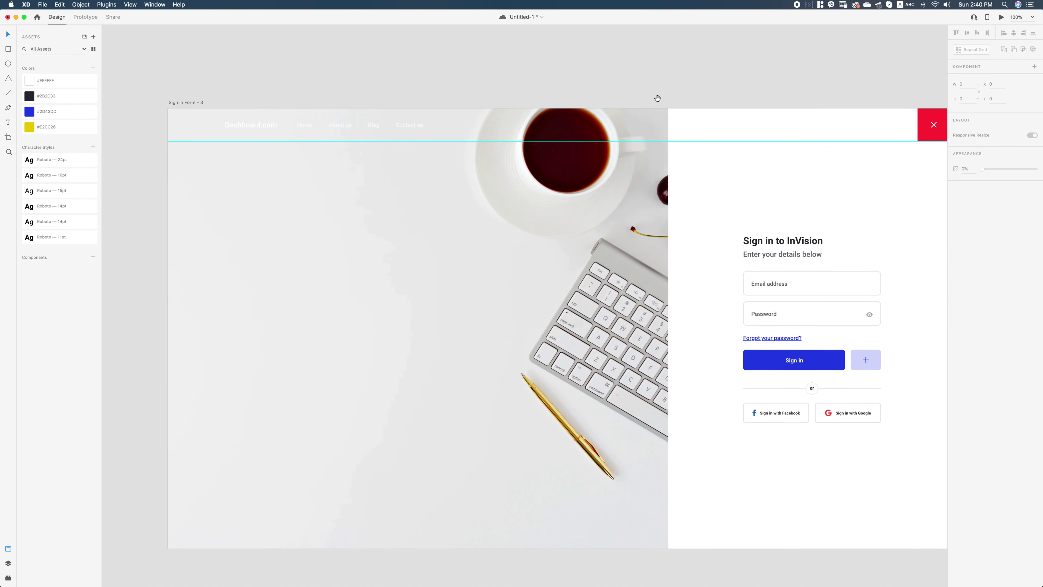
# Change the fill of the Dashboard.com title and the four menu labels from white to a dark colour.
pyautogui.click(409, 125)
pyautogui.keyDown('shift'); pyautogui.click(374, 125); pyautogui.keyUp('shift')
pyautogui.keyDown('shift'); pyautogui.click(340, 125); pyautogui.keyUp('shift')
pyautogui.keyDown('shift'); pyautogui.click(303, 125); pyautogui.keyUp('shift')
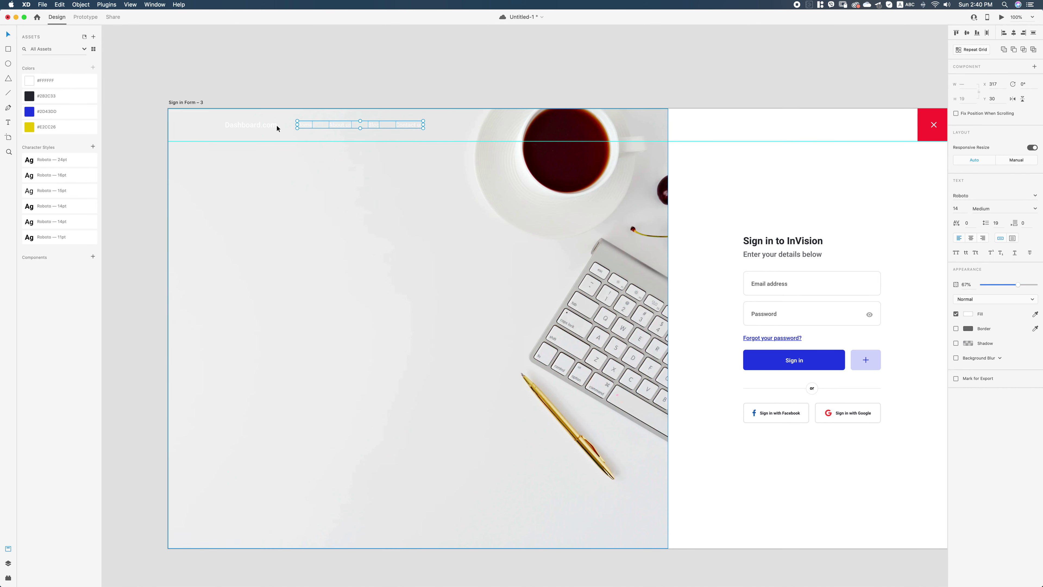
pyautogui.keyDown('shift'); pyautogui.click(267, 124); pyautogui.keyUp('shift')
pyautogui.click(220, 72)
pyautogui.moveTo(368, 74); pyautogui.dragTo(361, 57)
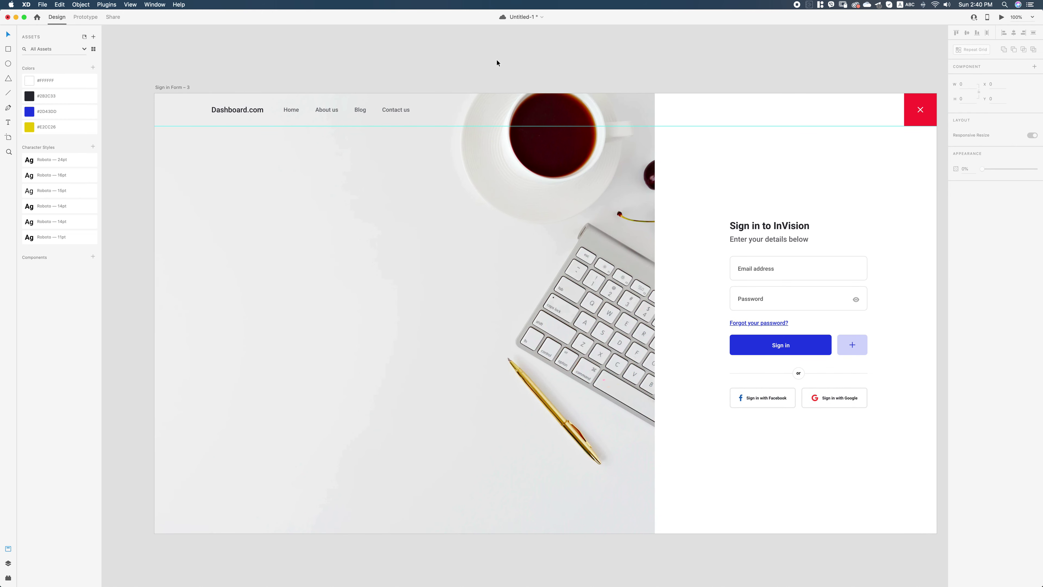
# Switch to Chrome and copy the headline "The design collaboration cloud for larger teams" from the InVision sign-in page.
pyautogui.moveTo(616, 120); pyautogui.dragTo(633, 102)
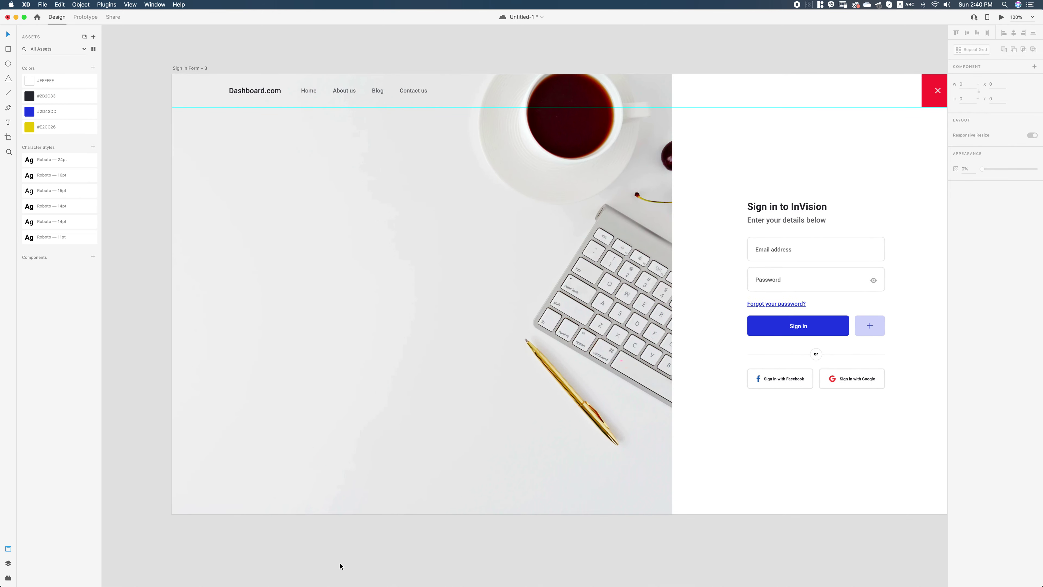
pyautogui.moveTo(336, 586)
pyautogui.click(262, 569)
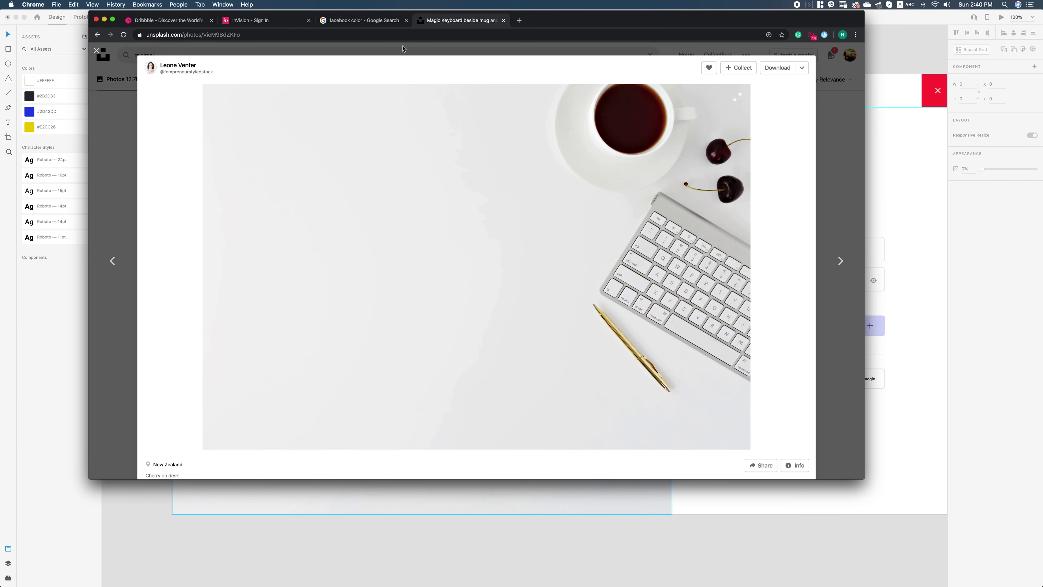
pyautogui.click(279, 19)
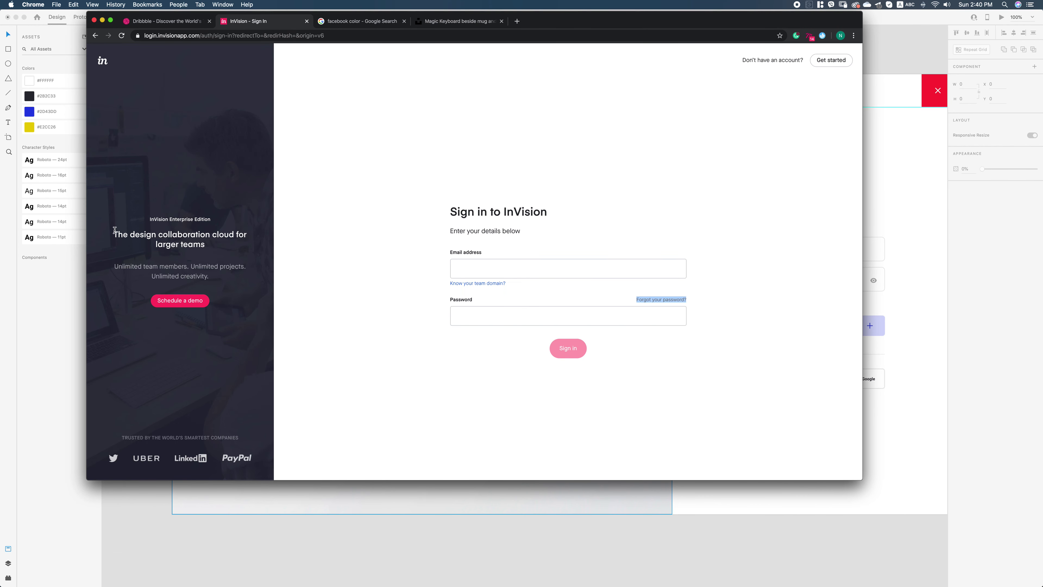
pyautogui.moveTo(115, 230); pyautogui.dragTo(213, 246)
pyautogui.press('super+c')
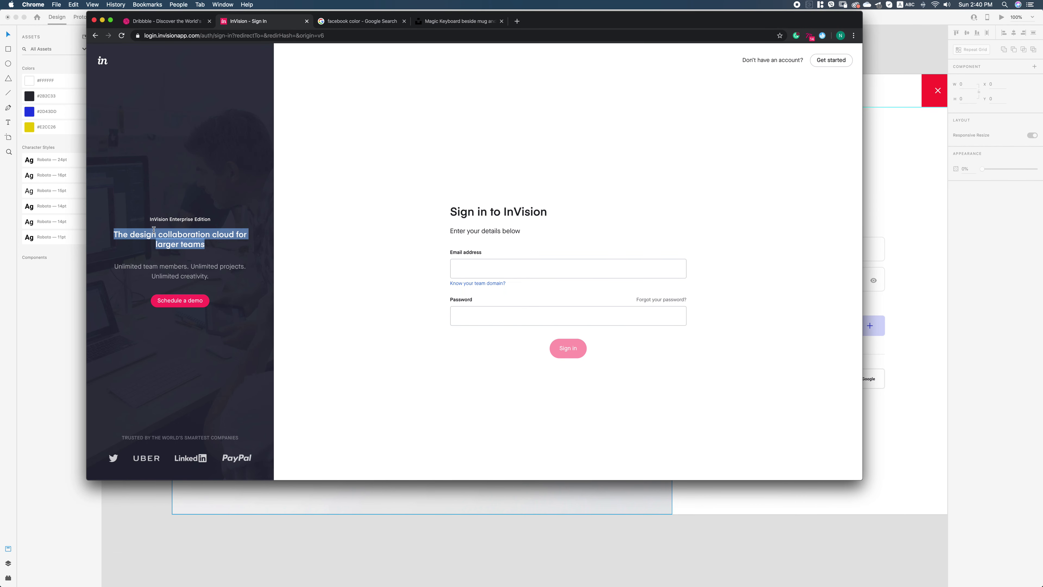
# Switch back to Adobe XD, paste the headline onto the photo panel as text and apply the Roboto 24pt style.
pyautogui.click(352, 561)
pyautogui.press('t')
pyautogui.click(263, 223)
pyautogui.press('Escape')
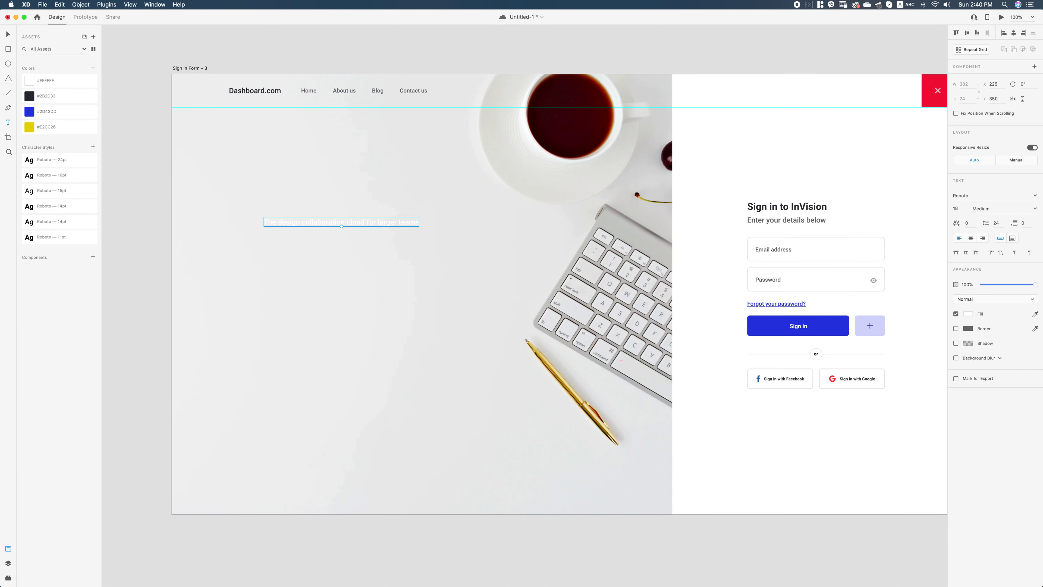
pyautogui.click(61, 161)
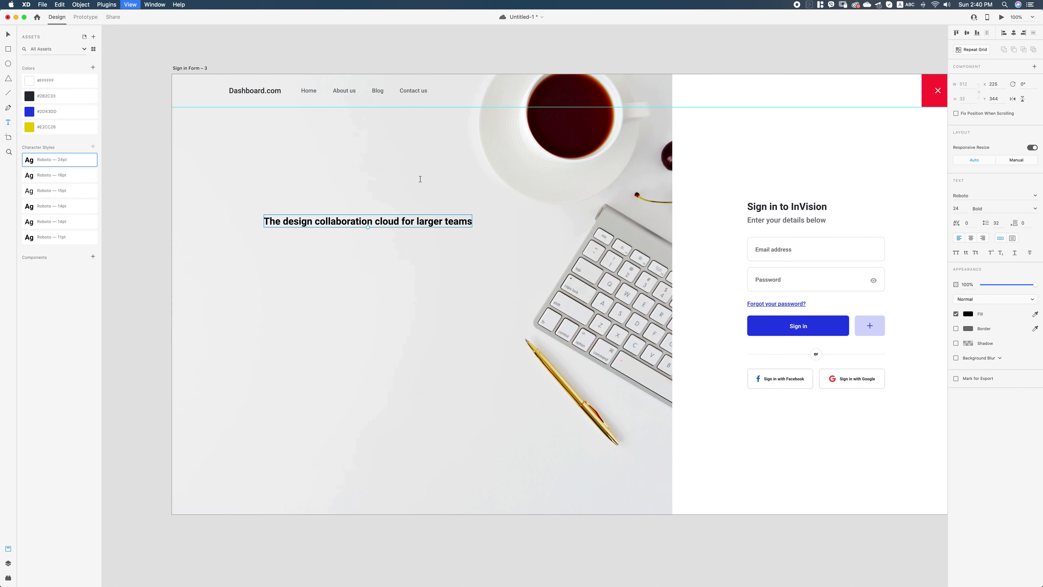
# Align the headline with the second column of the layout grid and break its line before "larger teams".
pyautogui.press('shift+super+apostrophe')
pyautogui.press('v')
pyautogui.moveTo(321, 220); pyautogui.dragTo(342, 221)
pyautogui.doubleClick(432, 224)
pyautogui.click(439, 221)
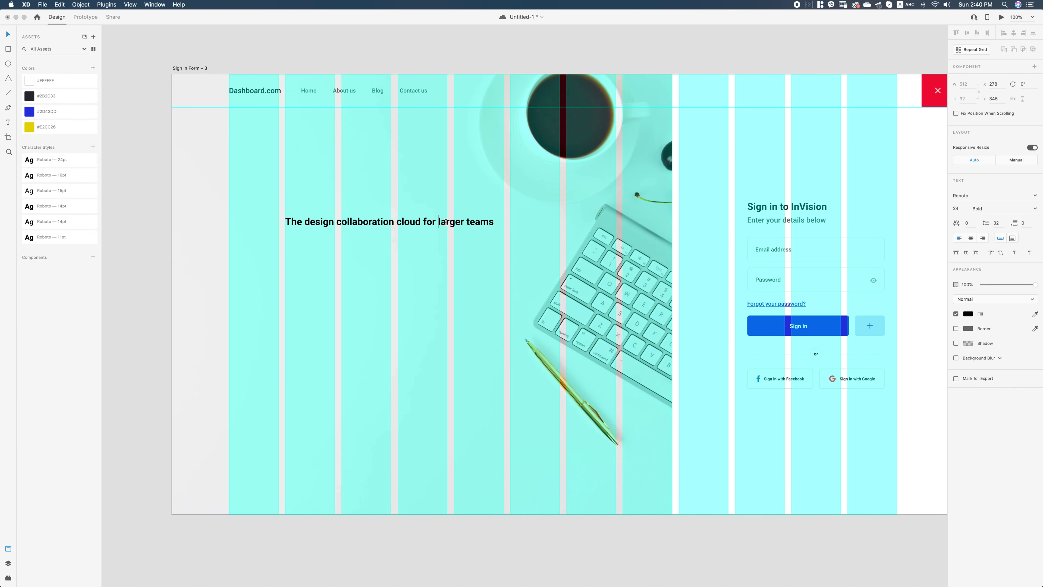
pyautogui.press('Return')
pyautogui.press('Escape')
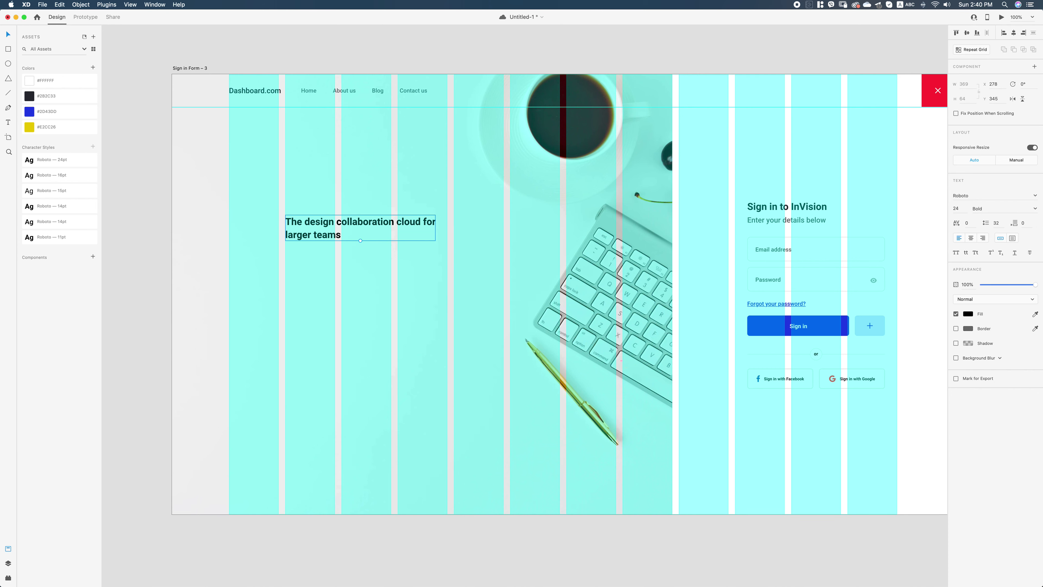
pyautogui.press('super+shift+apostrophe')
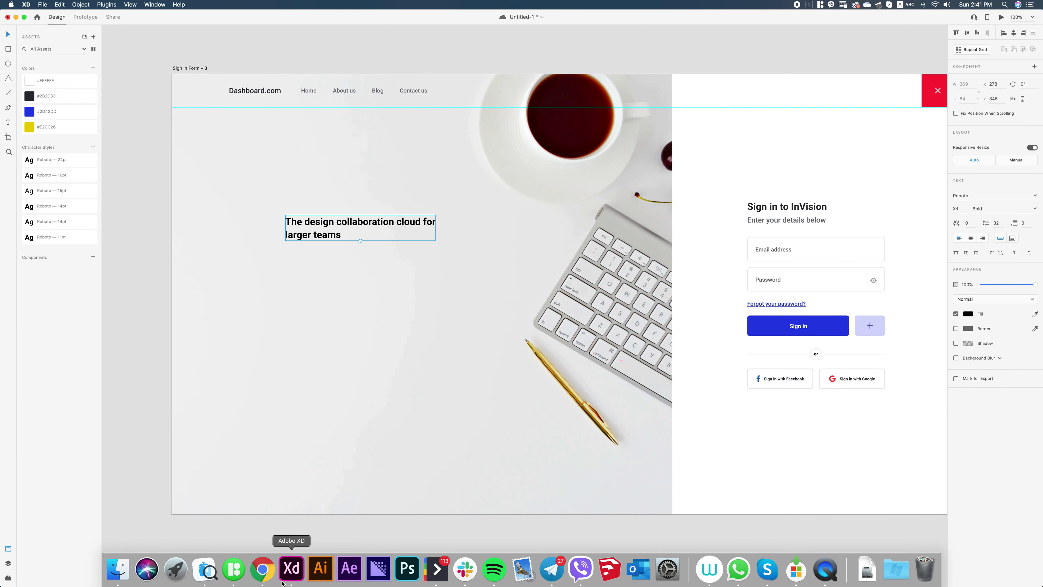
# Switch to Chrome and copy the "InVision Enterprise Edition" label above the headline.
pyautogui.click(262, 575)
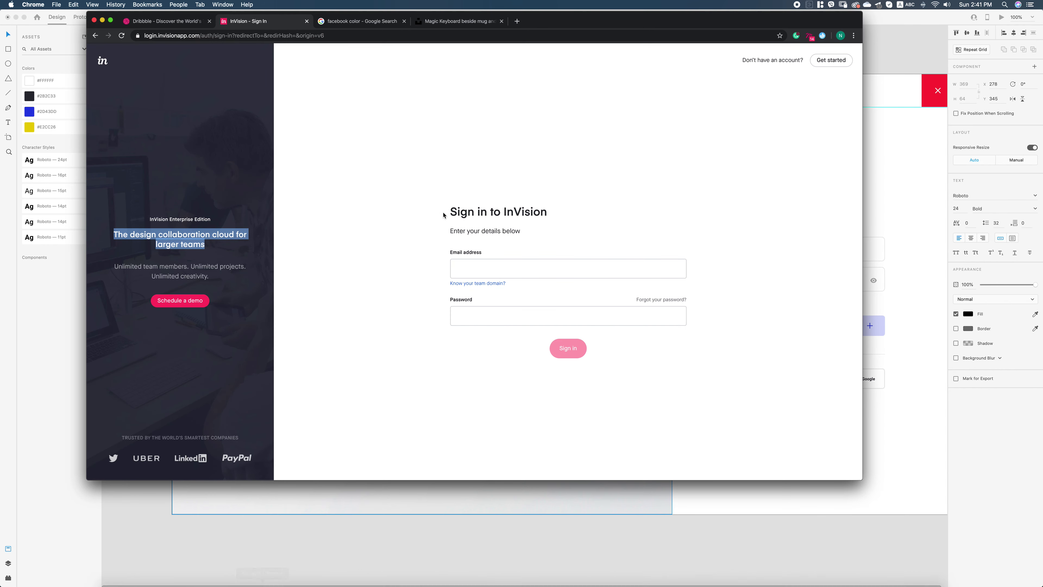
pyautogui.moveTo(210, 219); pyautogui.dragTo(149, 218)
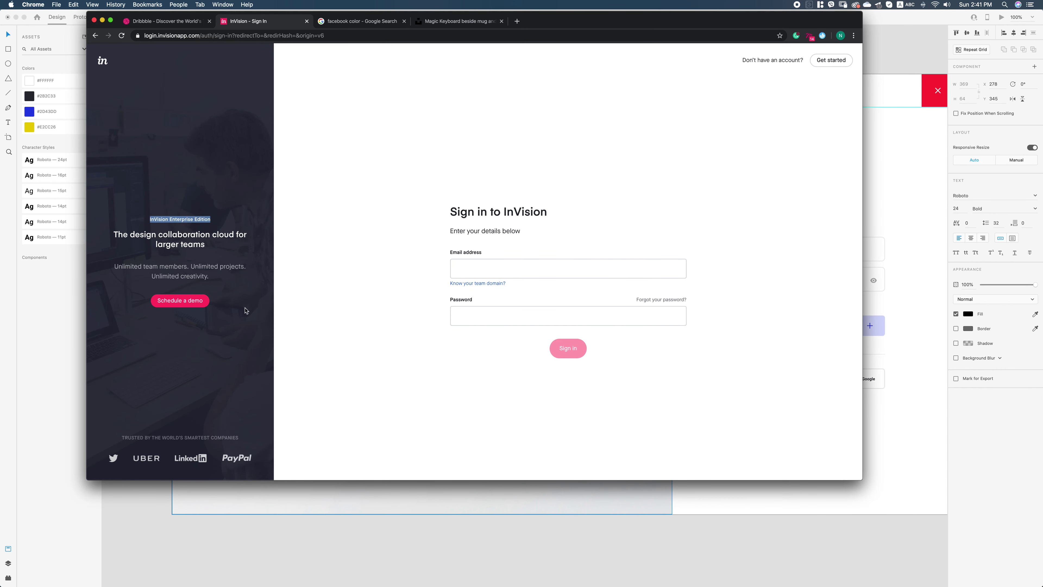
pyautogui.press('super+c')
# Return to Adobe XD and paste the Enterprise Edition label above the headline in the Roboto 11pt style.
pyautogui.click(275, 503)
pyautogui.press('t')
pyautogui.click(282, 205)
pyautogui.press('super+v')
pyautogui.press('Escape')
pyautogui.click(51, 237)
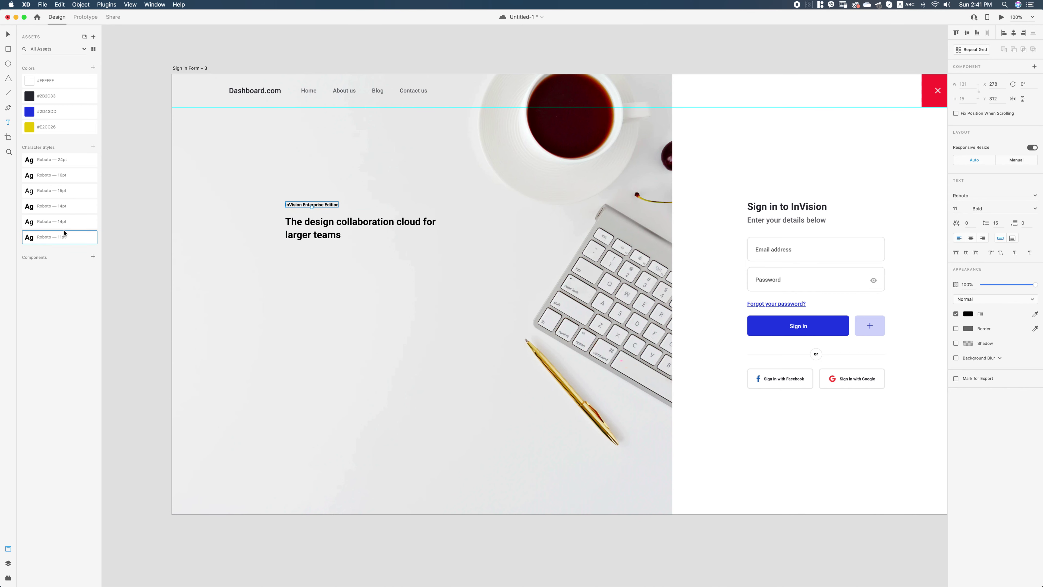
pyautogui.moveTo(329, 208); pyautogui.dragTo(328, 206)
# Switch to Chrome and copy the description "Unlimited team members. Unlimited projects. Unlimited creativity.".
pyautogui.click(380, 578)
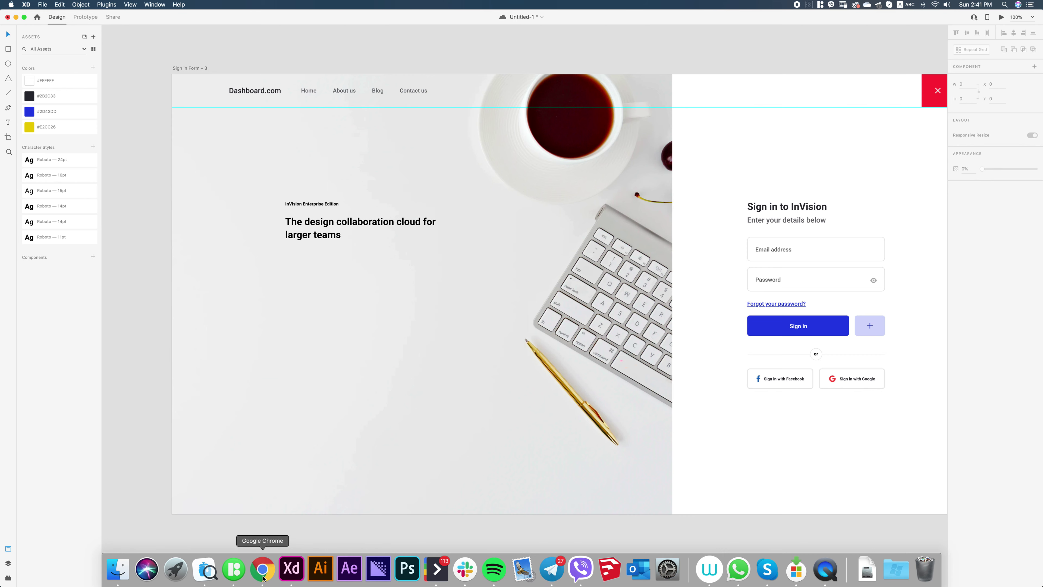
pyautogui.click(272, 566)
pyautogui.moveTo(115, 263); pyautogui.dragTo(208, 278)
pyautogui.press('super+c')
# In Adobe XD, duplicate the headline below itself, replace its text with the copied description and apply the Roboto 15pt style.
pyautogui.click(191, 521)
pyautogui.moveTo(324, 239); pyautogui.dragTo(326, 273)
pyautogui.doubleClick(328, 269)
pyautogui.press('super+a')
pyautogui.press('super+v')
pyautogui.press('super+a')
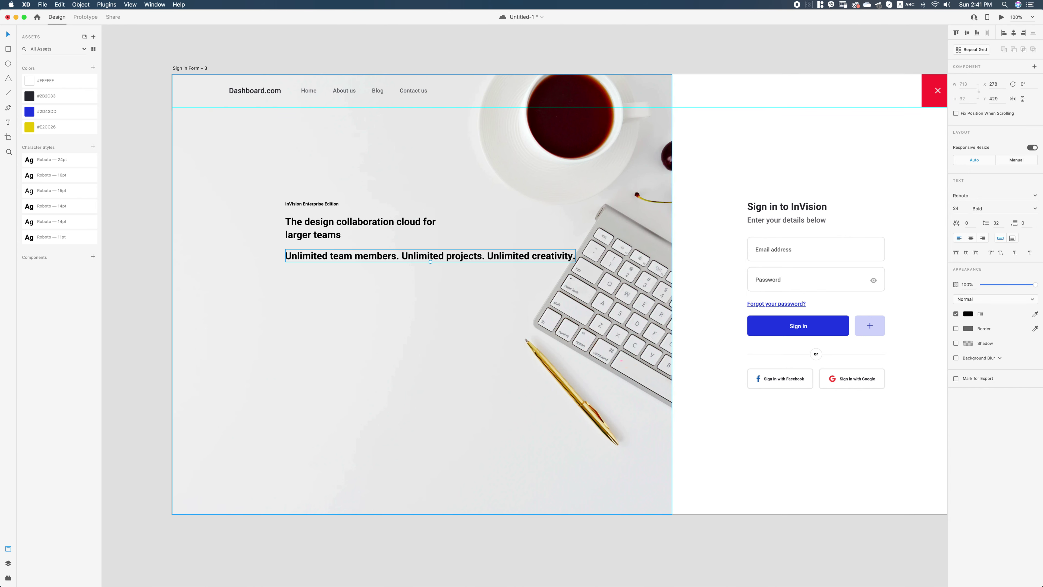
pyautogui.click(82, 193)
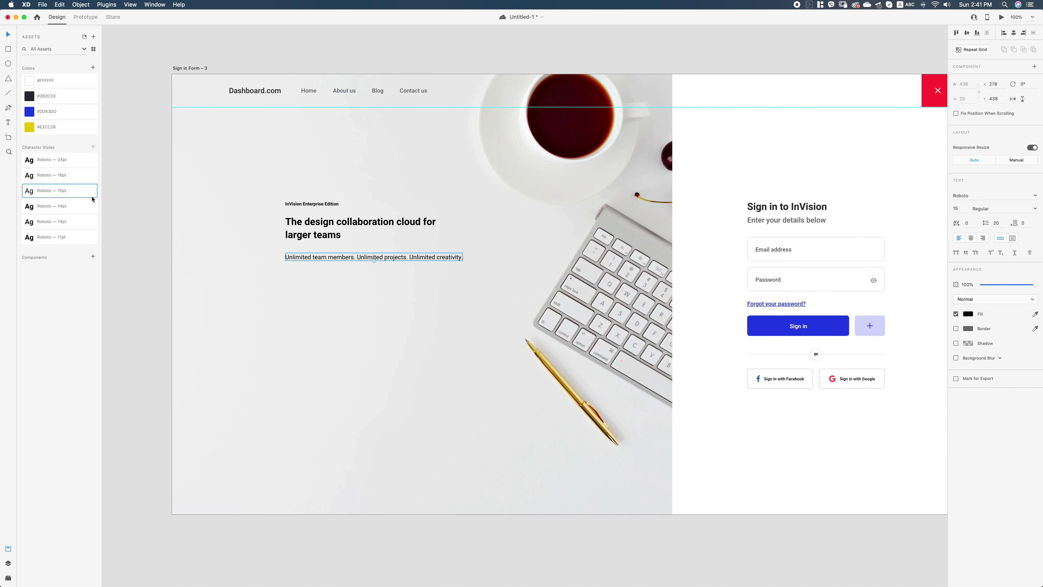
# Check the description against the layout grid and break its line before "creativity.".
pyautogui.press('super+shift+apostrophe')
pyautogui.doubleClick(439, 258)
pyautogui.press('super+a')
pyautogui.click(437, 258)
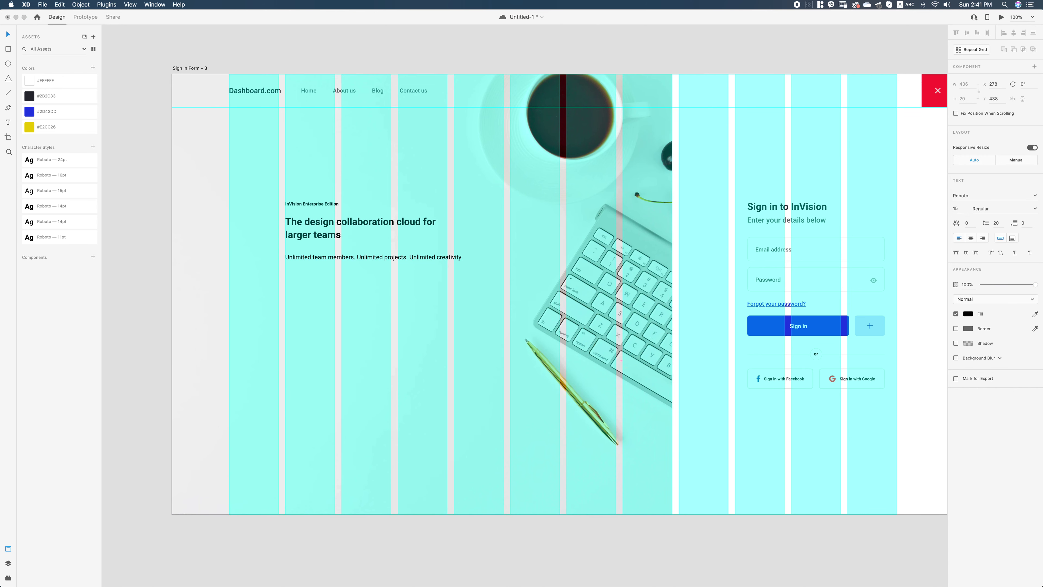
pyautogui.press('Escape')
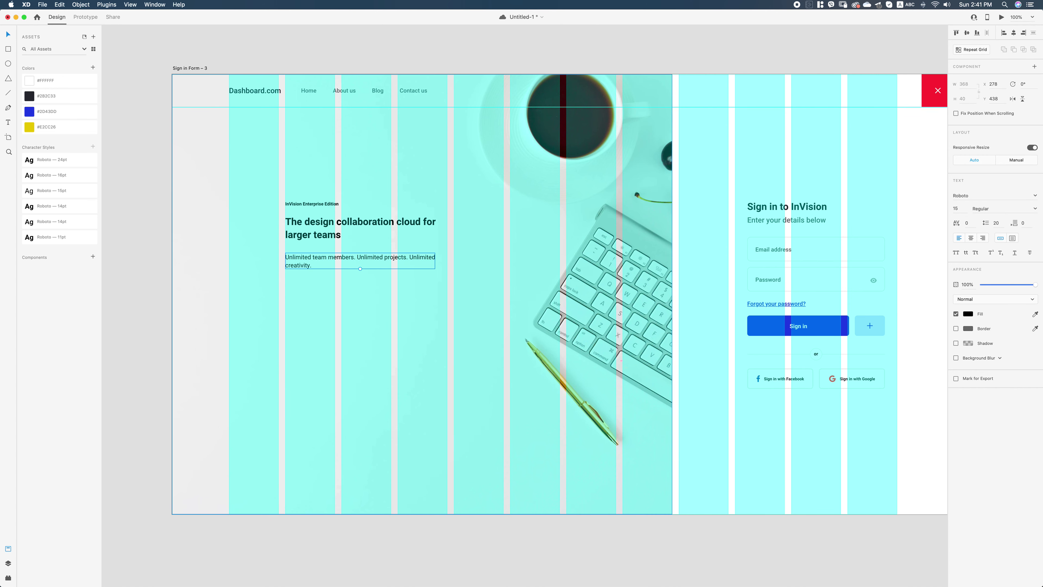
pyautogui.press('shift+super+apostrophe')
# Nudge the description up until it sits 20 px below the headline.
pyautogui.press('Up')
pyautogui.press('Up')
pyautogui.press('Up')
pyautogui.press('Up')
pyautogui.press('Up')
pyautogui.press('Up')
pyautogui.press('Up')
pyautogui.press('Up')
pyautogui.press('Up')
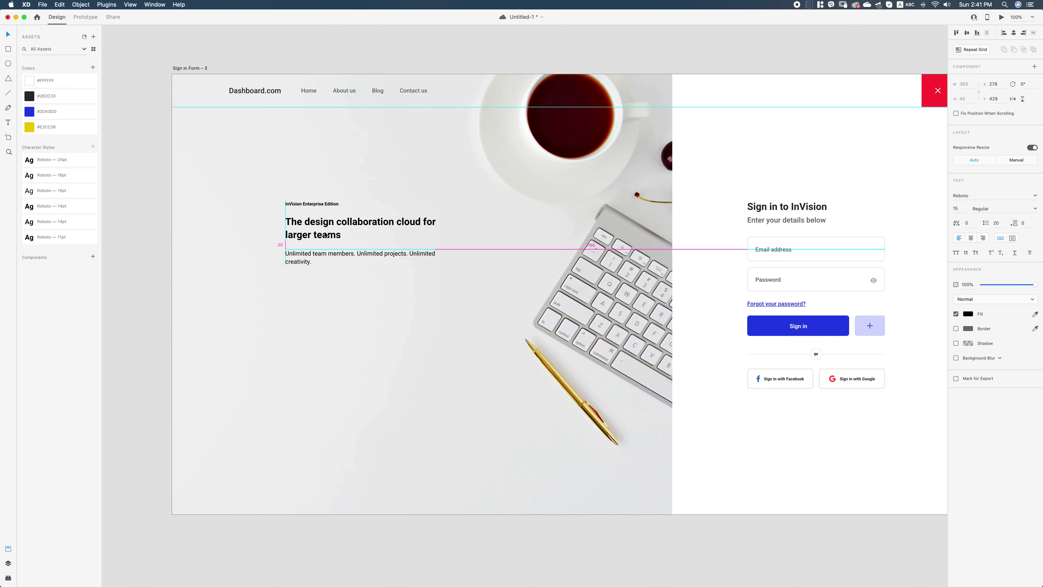
# Nudge the InVision Enterprise Edition label down to 15 px above the headline.
pyautogui.click(188, 552)
pyautogui.click(324, 203)
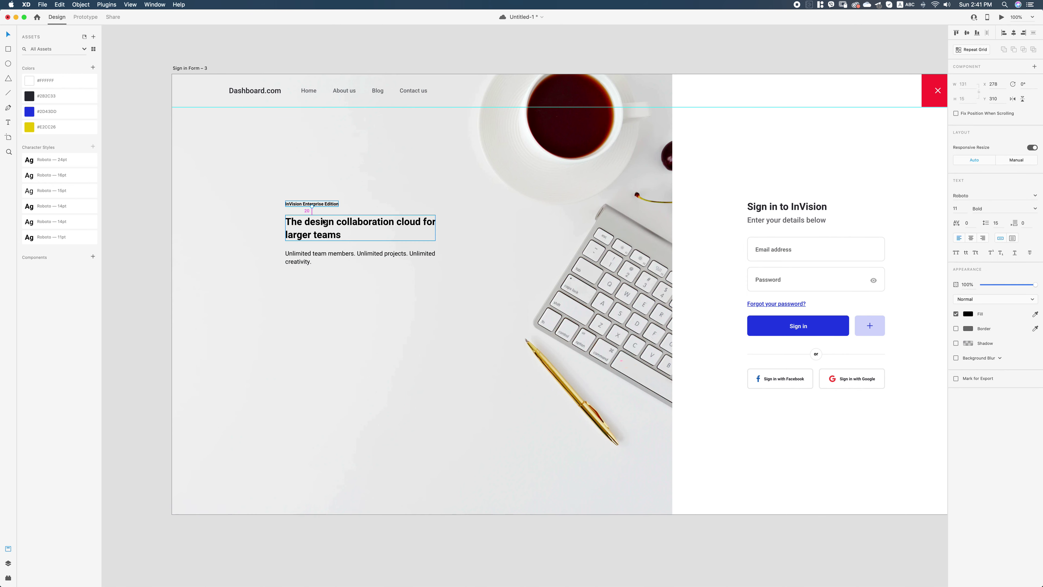
pyautogui.press('Down')
pyautogui.press('Down')
pyautogui.press('Down')
pyautogui.press('Down')
pyautogui.press('Down')
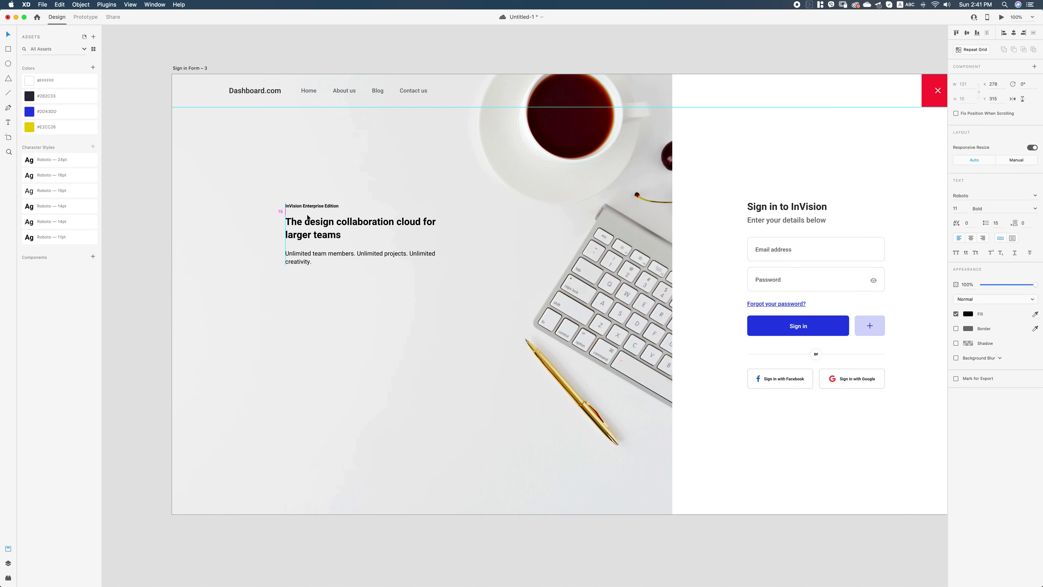
# With the layout grid shown, rewrap the headline so the second line reads "cloud for larger teams".
pyautogui.press('super+shift+apostrophe')
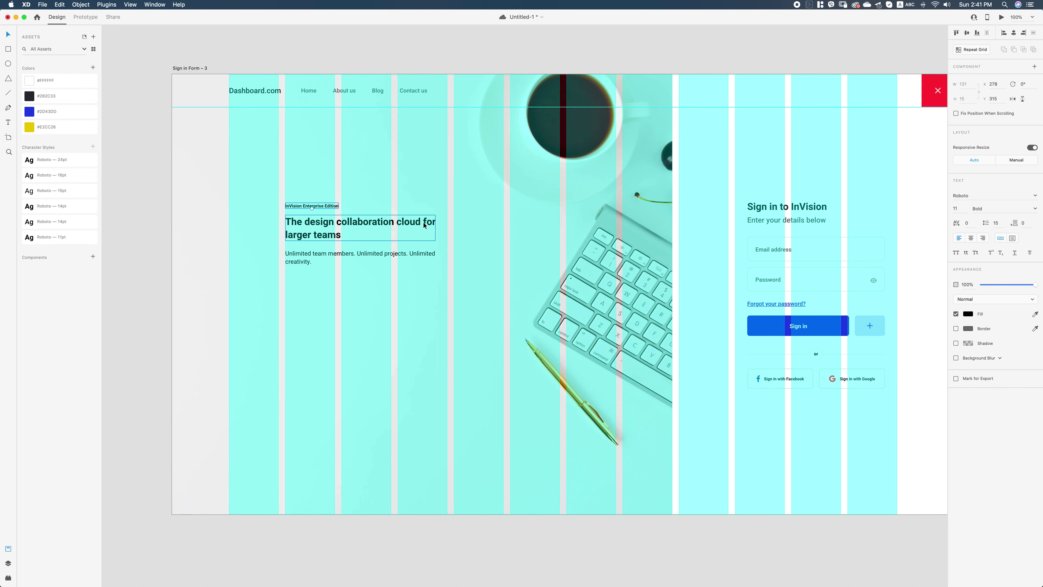
pyautogui.doubleClick(386, 222)
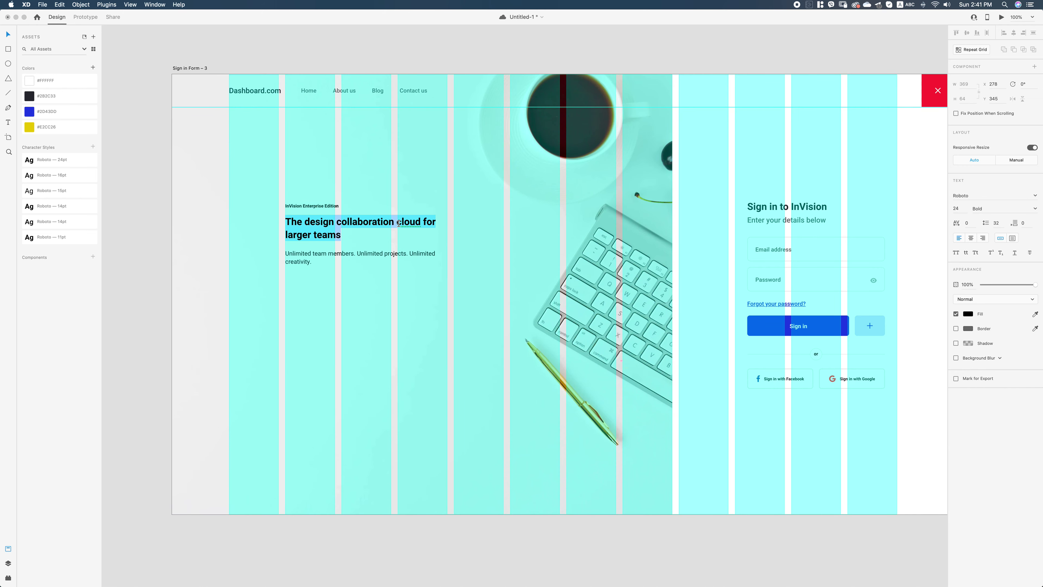
pyautogui.click(397, 222)
pyautogui.press('BackSpace')
pyautogui.press('Return')
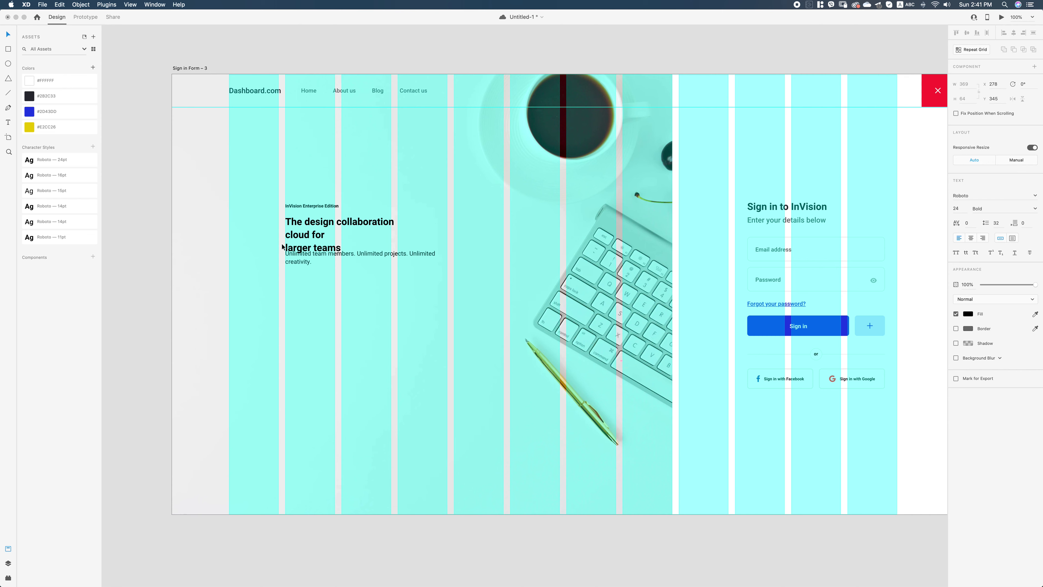
pyautogui.press('BackSpace')
pyautogui.click(442, 268)
# Rewrap the description so its second line reads "projects. Unlimited creativity.".
pyautogui.doubleClick(394, 253)
pyautogui.moveTo(386, 255); pyautogui.dragTo(395, 251)
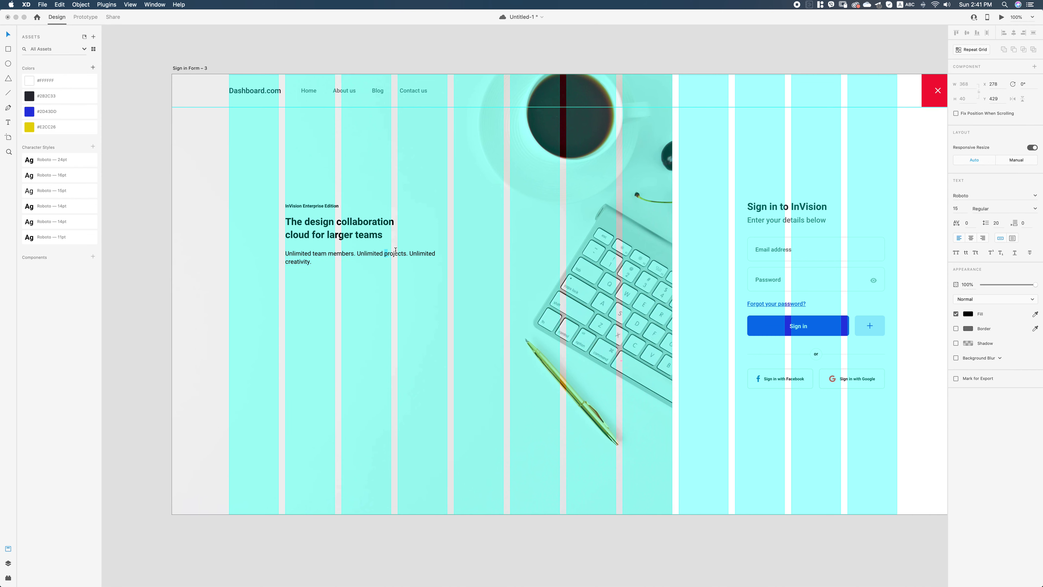
pyautogui.press('Return')
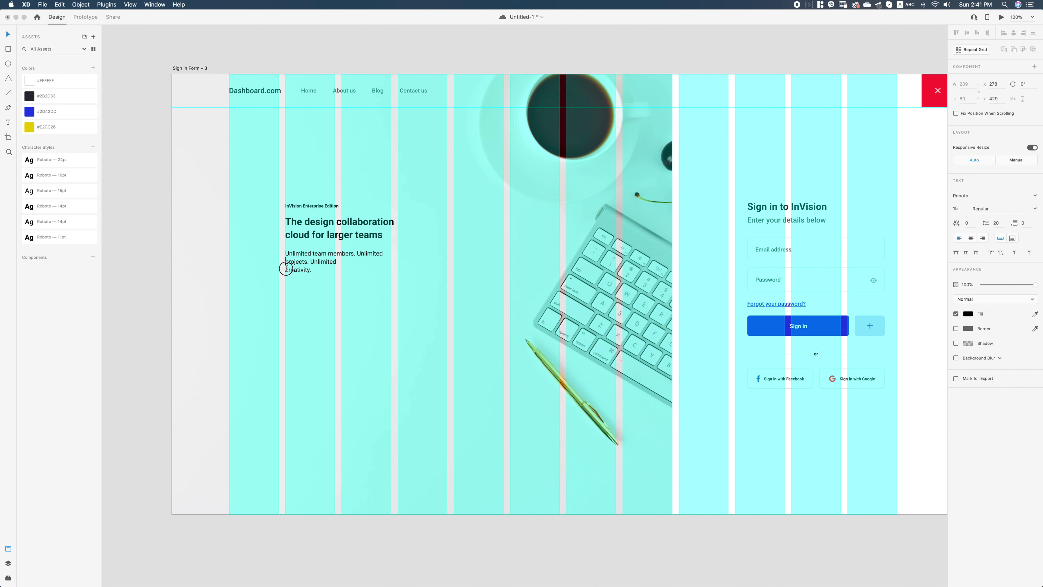
pyautogui.press('BackSpace')
pyautogui.press('Escape')
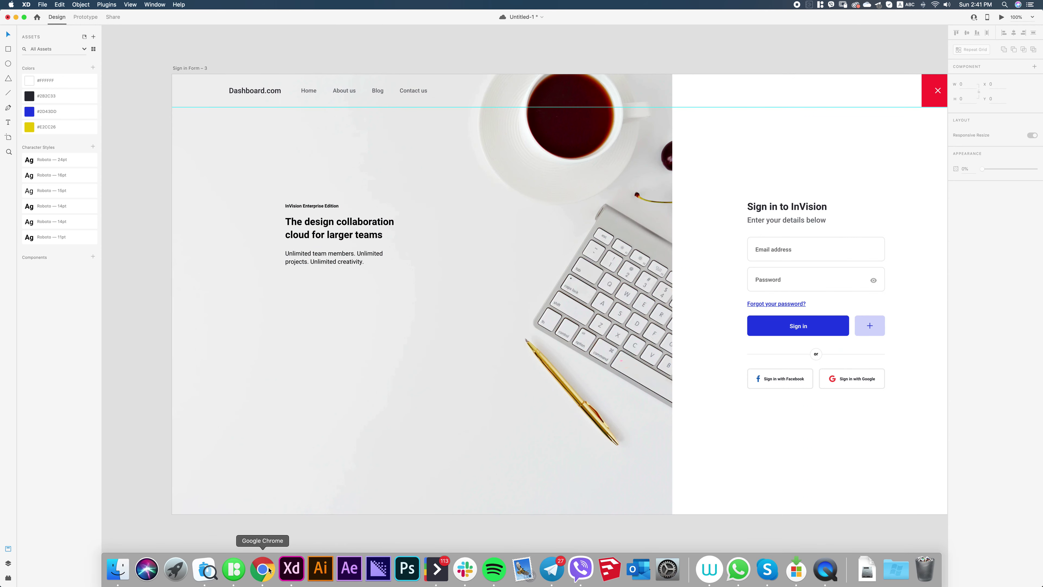
# Switch to Chrome, copy the "Schedule a demo" button text and return to Adobe XD.
pyautogui.click(262, 575)
pyautogui.moveTo(226, 301); pyautogui.dragTo(153, 296)
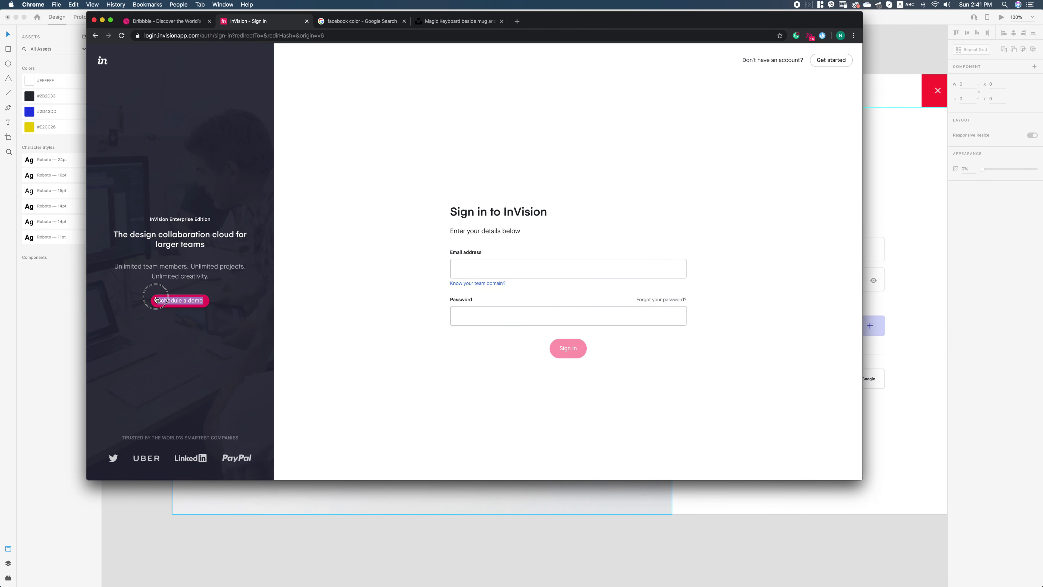
pyautogui.click(239, 552)
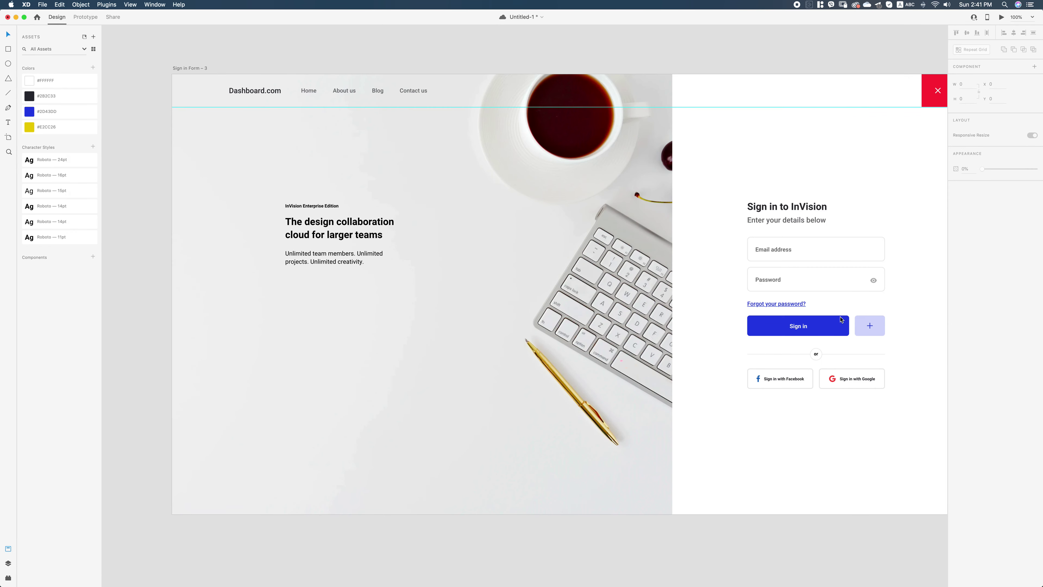
# Duplicate the blue Sign in button with its label below the description and align it with the text's left edge.
pyautogui.click(841, 327)
pyautogui.moveTo(820, 327); pyautogui.dragTo(374, 276)
pyautogui.press('super+z')
pyautogui.keyDown('shift'); pyautogui.click(805, 328); pyautogui.keyUp('shift')
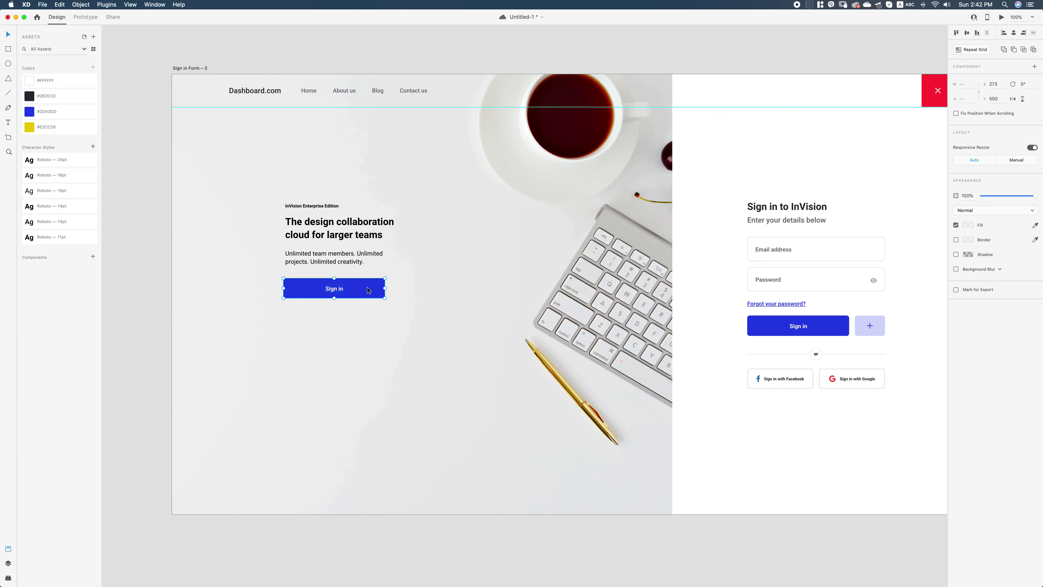
pyautogui.press('Right')
pyautogui.press('Up')
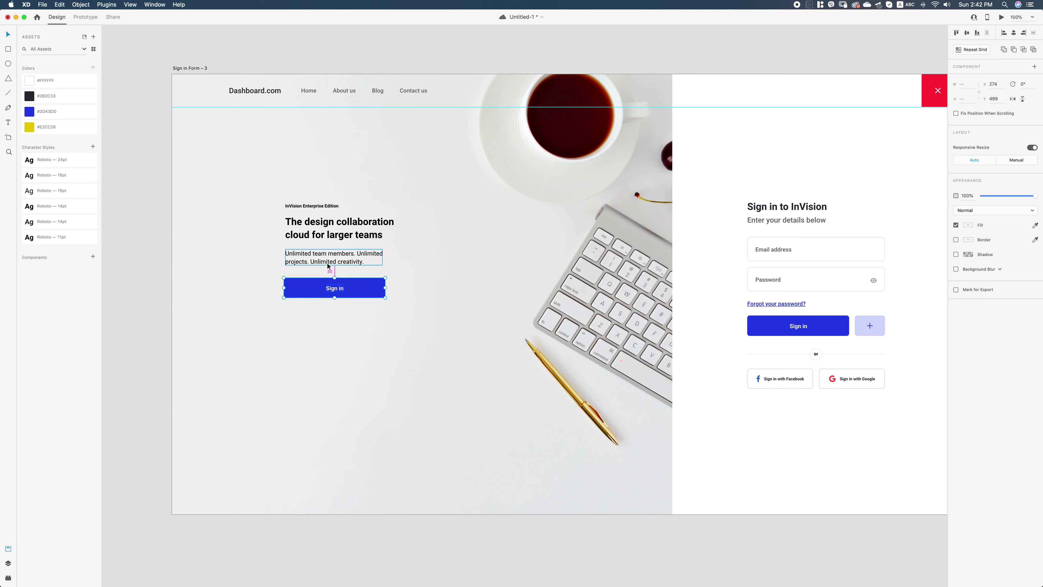
pyautogui.press('Right')
pyautogui.press('Right')
pyautogui.press('Right')
pyautogui.press('Right')
# Replace the duplicated button's label with "Schedule a demo" and centre it on the button.
pyautogui.click(342, 304)
pyautogui.doubleClick(340, 289)
pyautogui.press('super+v')
pyautogui.press('Escape')
pyautogui.press('Escape')
pyautogui.click(1015, 34)
# Set the Schedule a demo button's width to 200 and centre its label on it again.
pyautogui.click(379, 293)
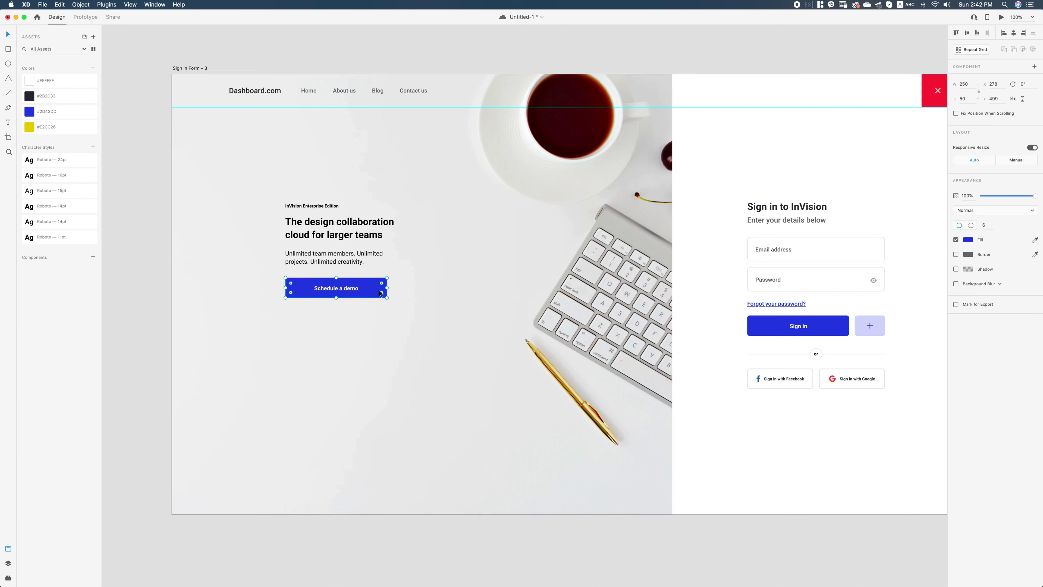
pyautogui.write('230')
pyautogui.press('Return')
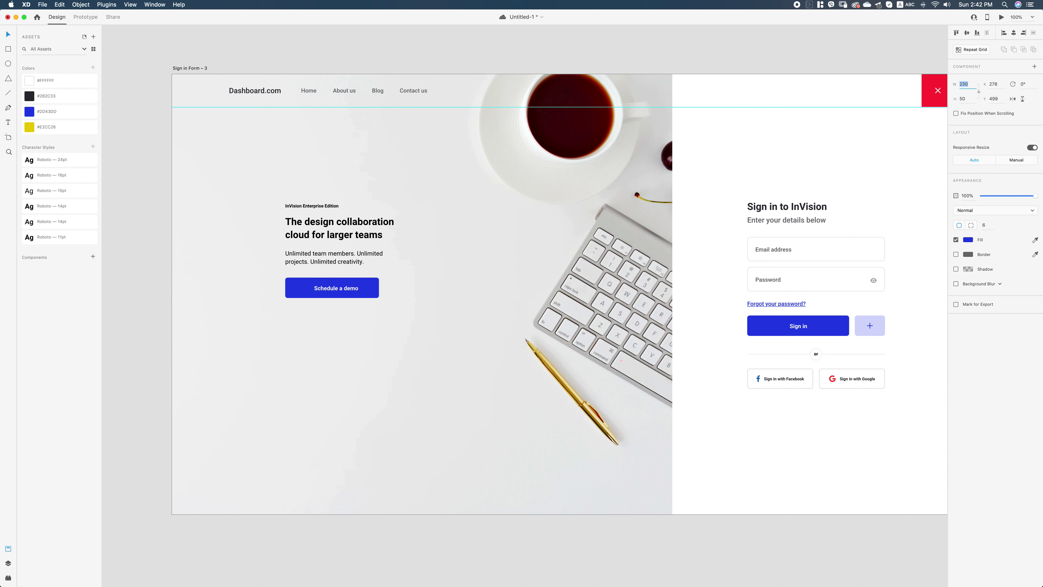
pyautogui.hotkey('shift', 'Up')
pyautogui.click(337, 294)
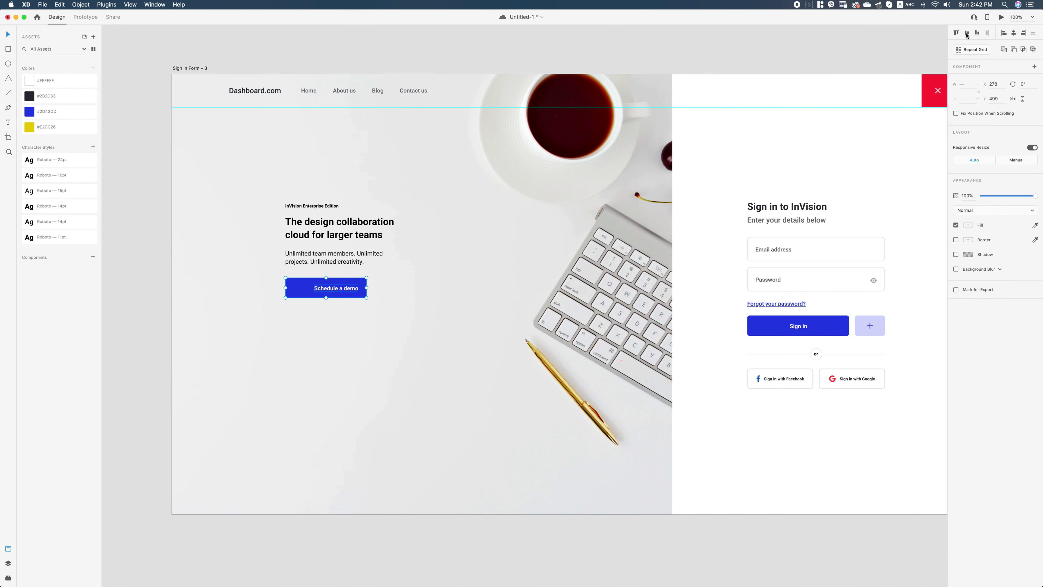
pyautogui.click(1014, 33)
# Restyle the Schedule a demo button with a pale blue tint and colour its label blue.
pyautogui.doubleClick(362, 289)
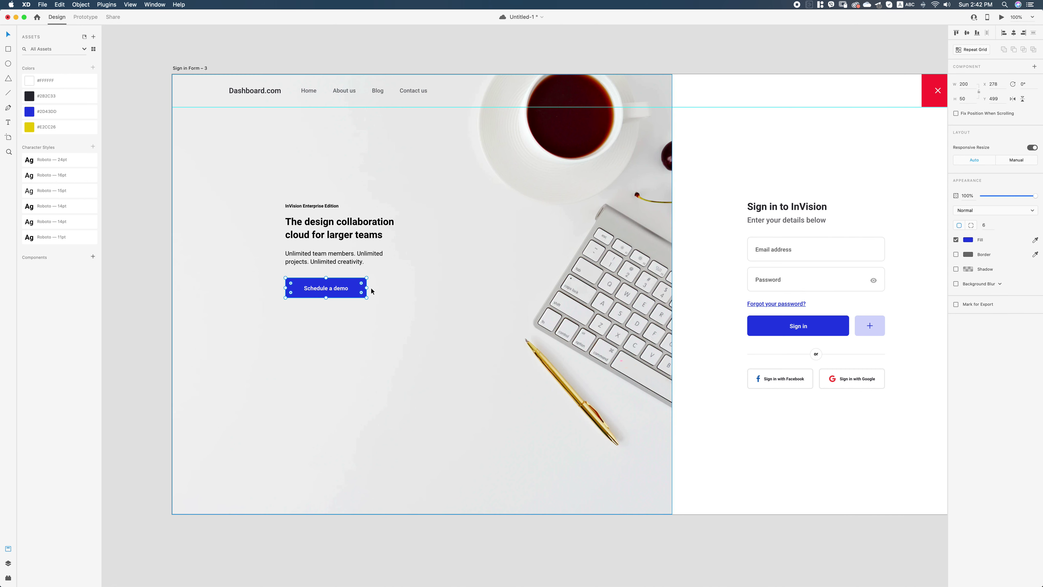
pyautogui.doubleClick(344, 290)
pyautogui.click(73, 112)
pyautogui.click(139, 280)
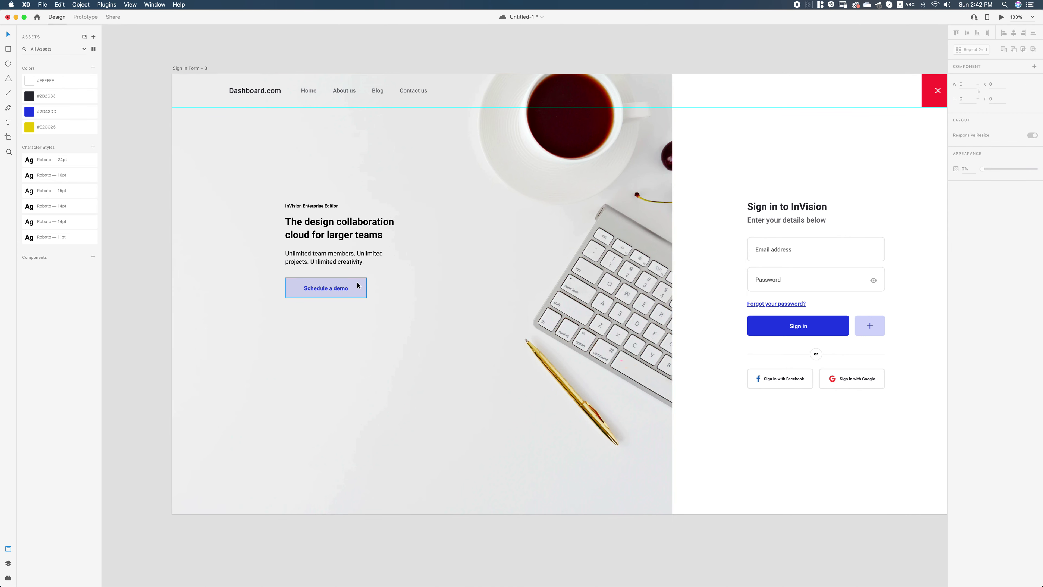
# Group the small heading, headline, description and Schedule a demo button, and centre the group vertically on the artboard.
pyautogui.click(357, 293)
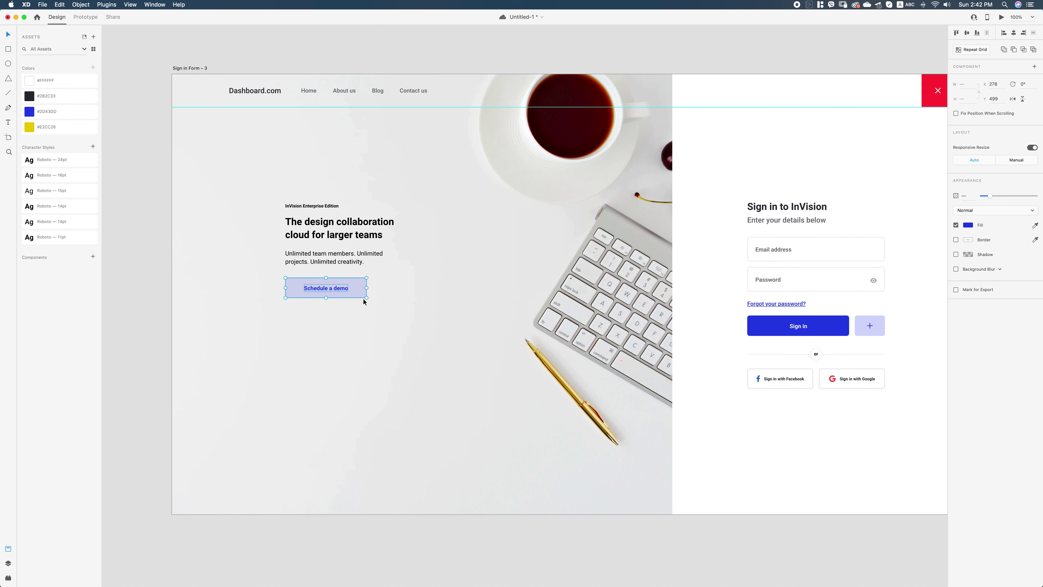
pyautogui.keyDown('shift'); pyautogui.click(375, 259); pyautogui.keyUp('shift')
pyautogui.keyDown('shift'); pyautogui.click(351, 238); pyautogui.keyUp('shift')
pyautogui.keyDown('shift'); pyautogui.click(337, 205); pyautogui.keyUp('shift')
pyautogui.press('super+shift+apostrophe')
pyautogui.moveTo(375, 250); pyautogui.dragTo(368, 275)
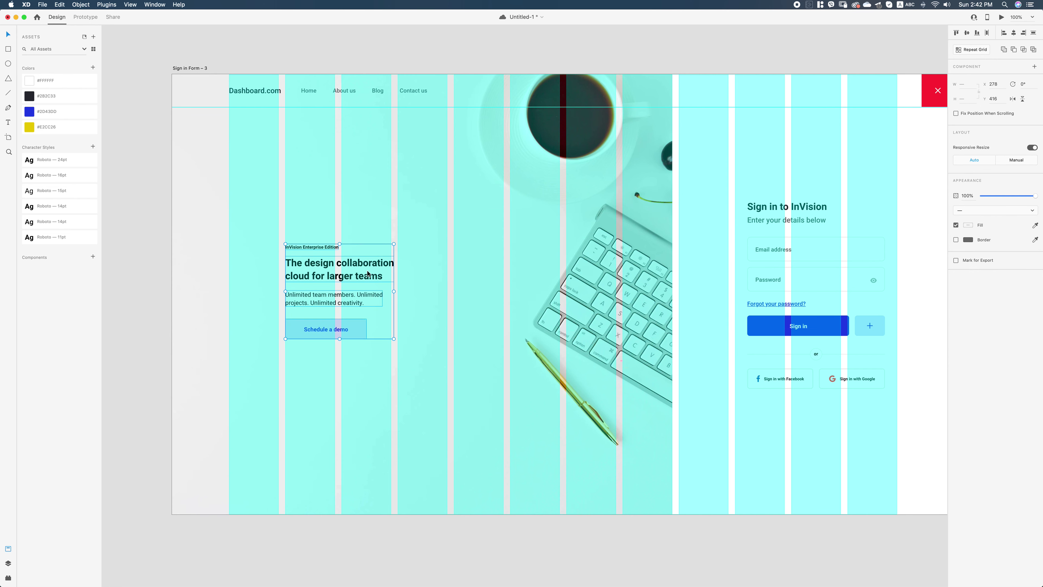
pyautogui.press('super+g')
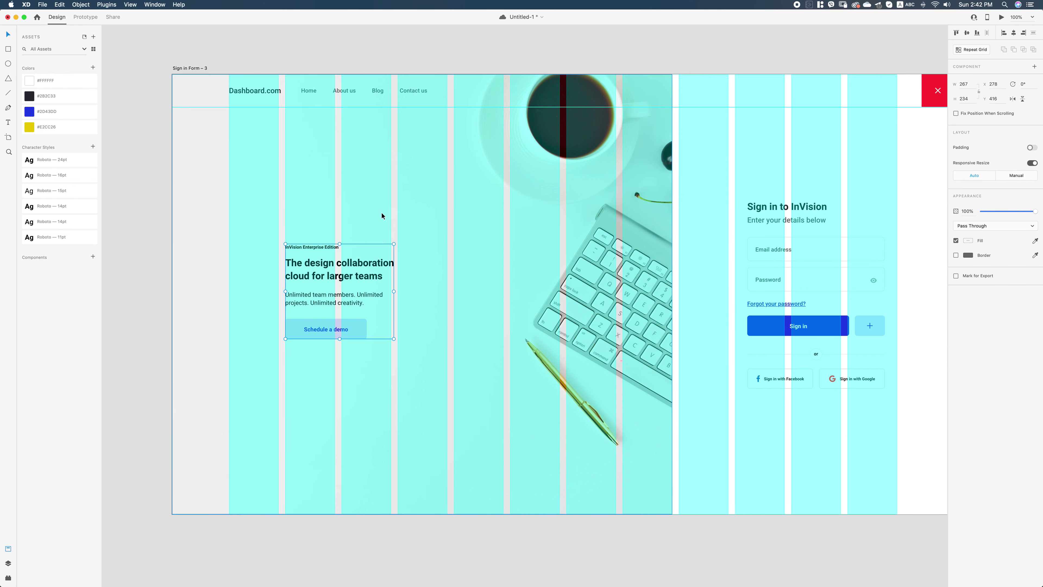
pyautogui.click(965, 35)
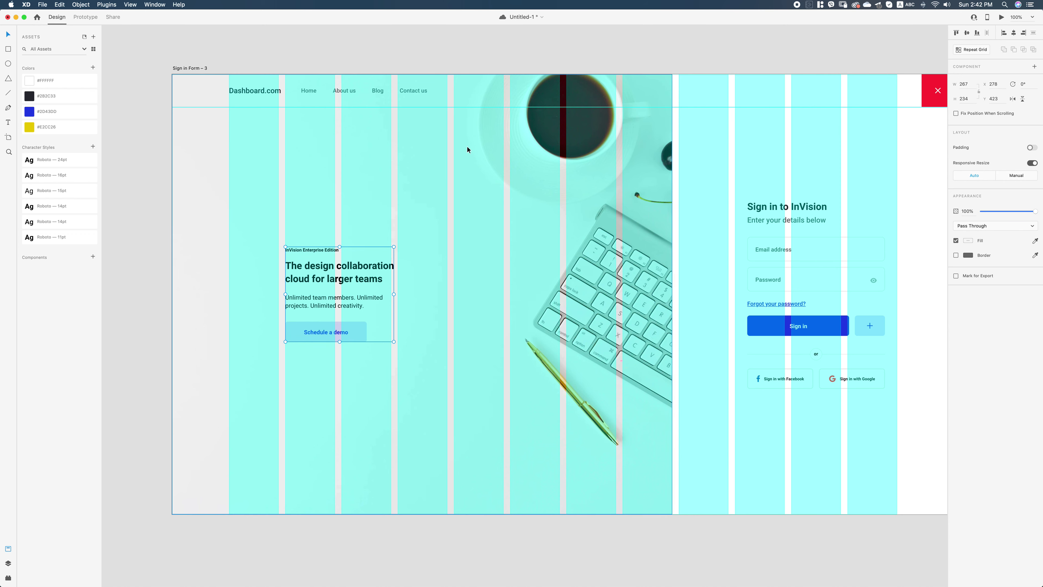
pyautogui.press('super+shift+apostrophe')
pyautogui.click(782, 54)
# Draw an 8 × 8 circle below the Schedule a demo button, aligned with the text's left edge, and remove its border.
pyautogui.moveTo(781, 66)
pyautogui.mouseDown()
pyautogui.moveTo(747, 77)
pyautogui.moveTo(779, 62)
pyautogui.mouseUp()
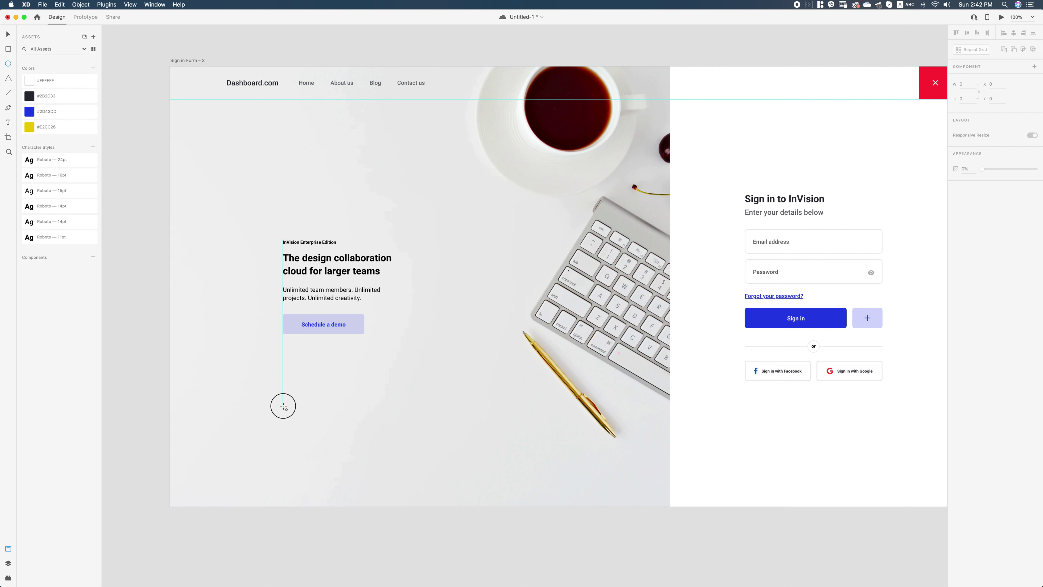
pyautogui.moveTo(284, 408); pyautogui.dragTo(287, 413)
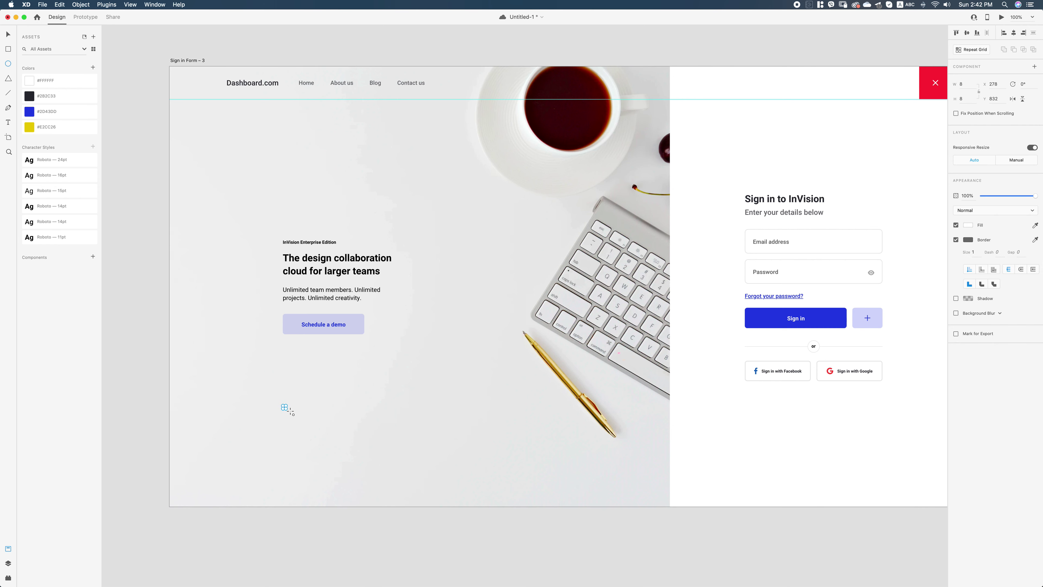
pyautogui.click(957, 240)
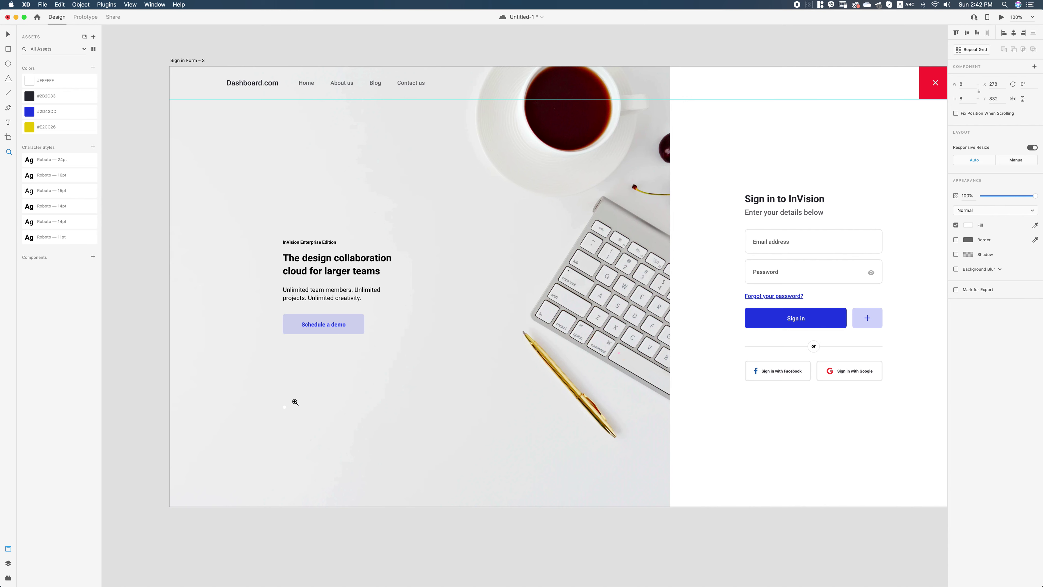
# Move the small circle up to just beneath the Schedule a demo button, at Y 697.
pyautogui.press('super+3')
pyautogui.press('super+1')
pyautogui.moveTo(501, 176); pyautogui.dragTo(580, 372)
pyautogui.moveTo(477, 376); pyautogui.dragTo(475, 229)
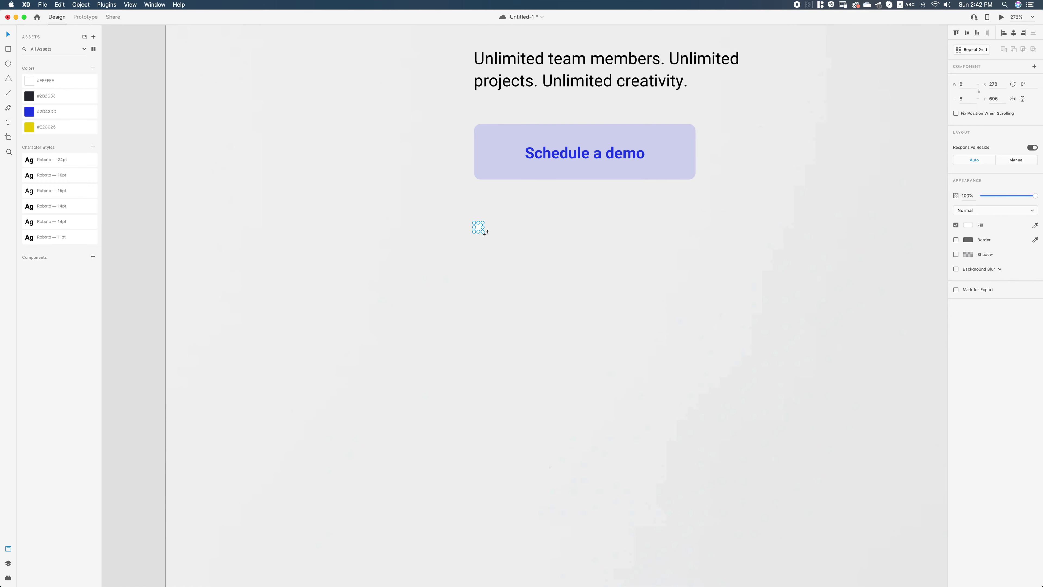
pyautogui.press('Down')
# Fill the small circle with blue and duplicate it to the right on the same line.
pyautogui.moveTo(478, 228); pyautogui.dragTo(511, 233)
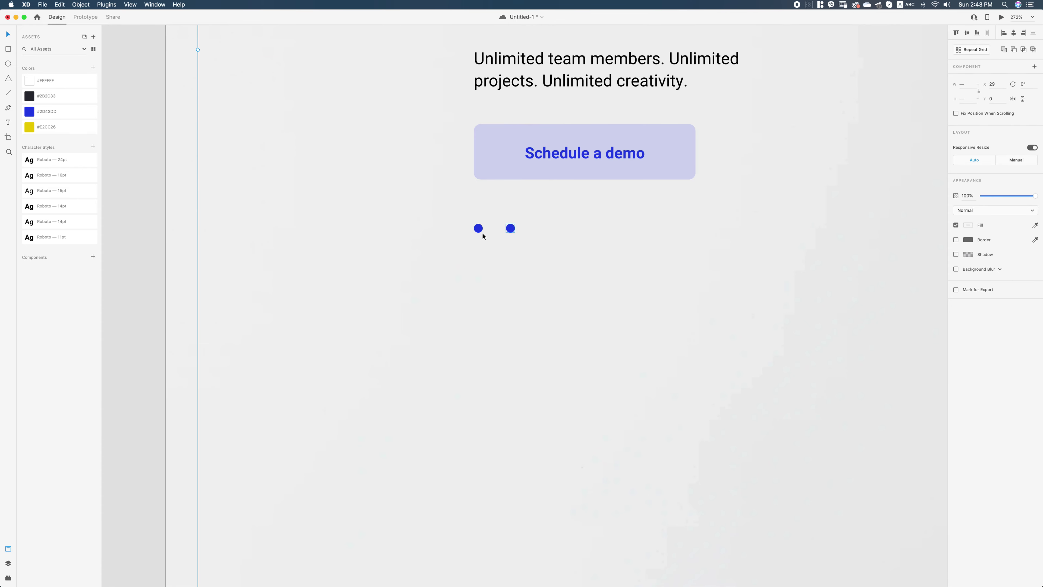
pyautogui.press('alt')
pyautogui.press('super+Tab')
pyautogui.press('super+Tab')
pyautogui.press('alt')
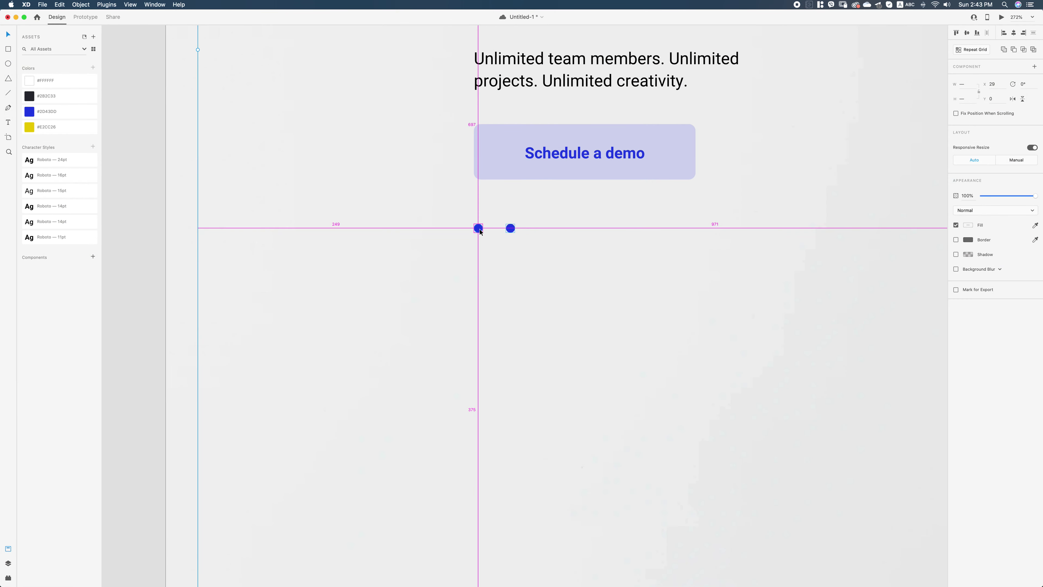
# Pull the stray copy of the background photo away from the original and delete it.
pyautogui.press('super+1')
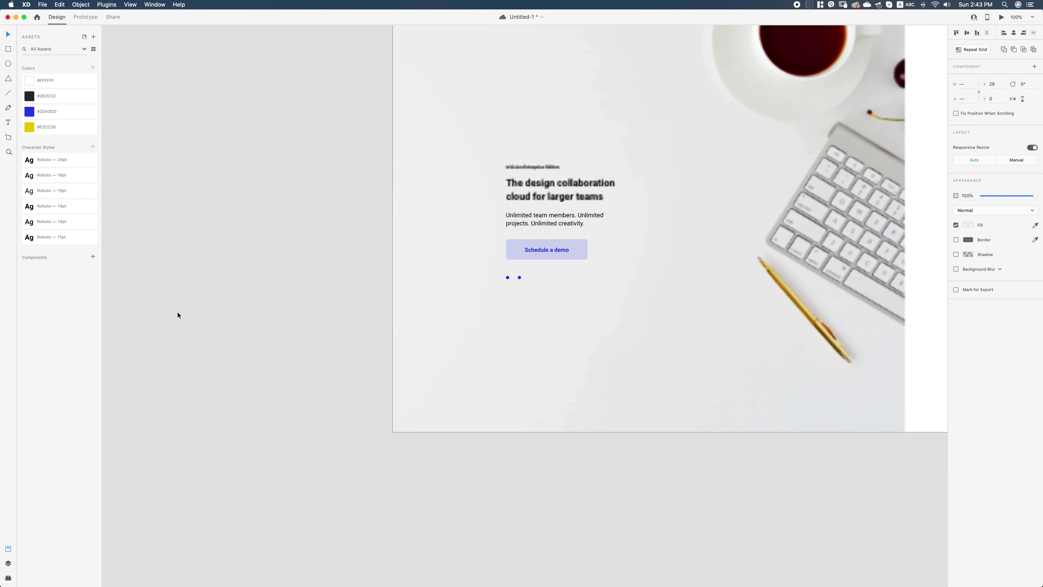
pyautogui.moveTo(272, 274); pyautogui.dragTo(148, 445)
pyautogui.click(160, 340)
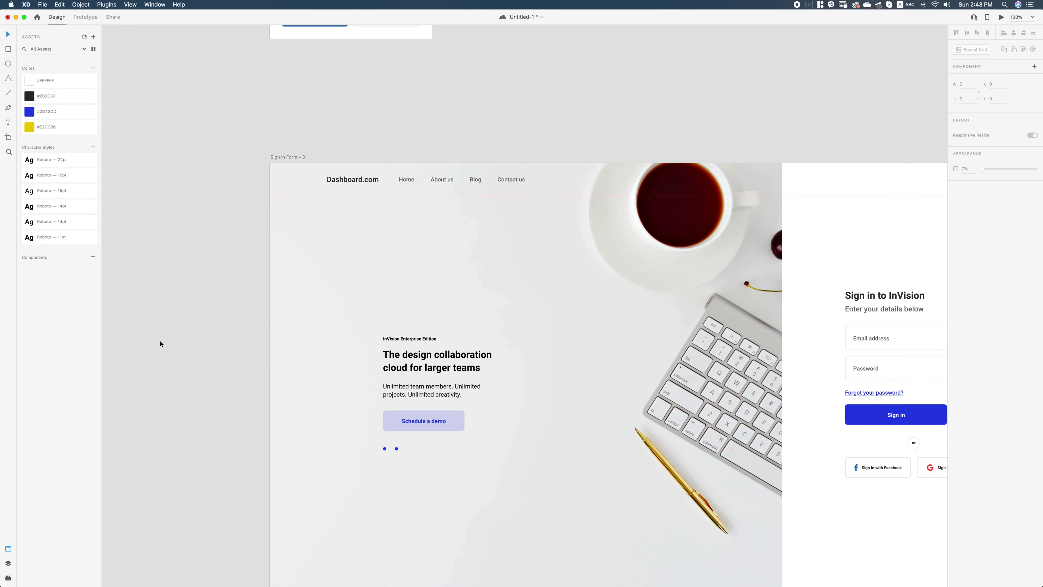
pyautogui.moveTo(755, 237); pyautogui.dragTo(747, 291)
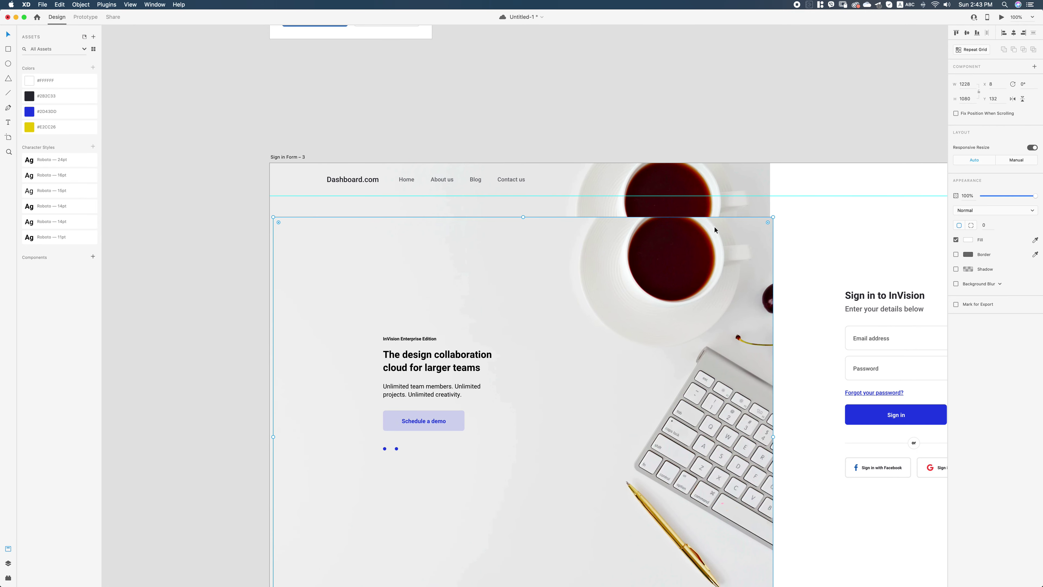
pyautogui.press('Delete')
# Nudge the second dot closer to the first, recolour it with the dark swatch and set its opacity to 20%.
pyautogui.press('z')
pyautogui.moveTo(341, 427); pyautogui.dragTo(441, 473)
pyautogui.press('v')
pyautogui.click(571, 288)
pyautogui.press('alt')
pyautogui.press('Left')
pyautogui.press('Left')
pyautogui.press('Left')
pyautogui.press('Left')
pyautogui.press('Left')
pyautogui.press('Left')
pyautogui.click(90, 100)
pyautogui.press('2')
# Duplicate the faded dot as a third indicator and move all three dots down near the photo's lower edge.
pyautogui.moveTo(564, 292); pyautogui.dragTo(629, 292)
pyautogui.keyDown('shift'); pyautogui.click(557, 289); pyautogui.keyUp('shift')
pyautogui.keyDown('shift'); pyautogui.click(480, 288); pyautogui.keyUp('shift')
pyautogui.press('super+1')
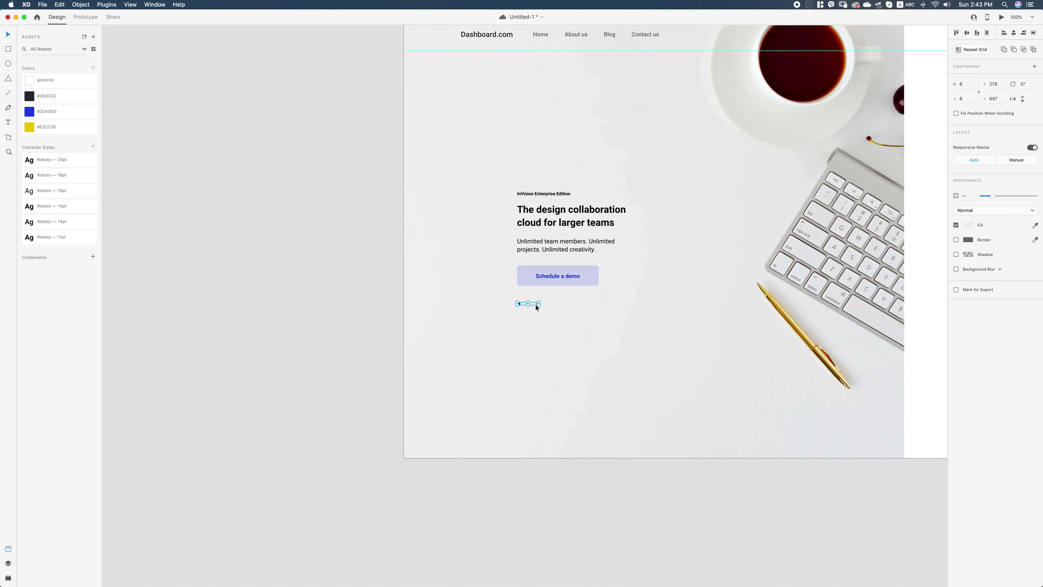
pyautogui.moveTo(536, 305); pyautogui.dragTo(530, 410)
pyautogui.moveTo(517, 445); pyautogui.dragTo(345, 476)
pyautogui.click(368, 526)
pyautogui.moveTo(462, 487); pyautogui.dragTo(416, 511)
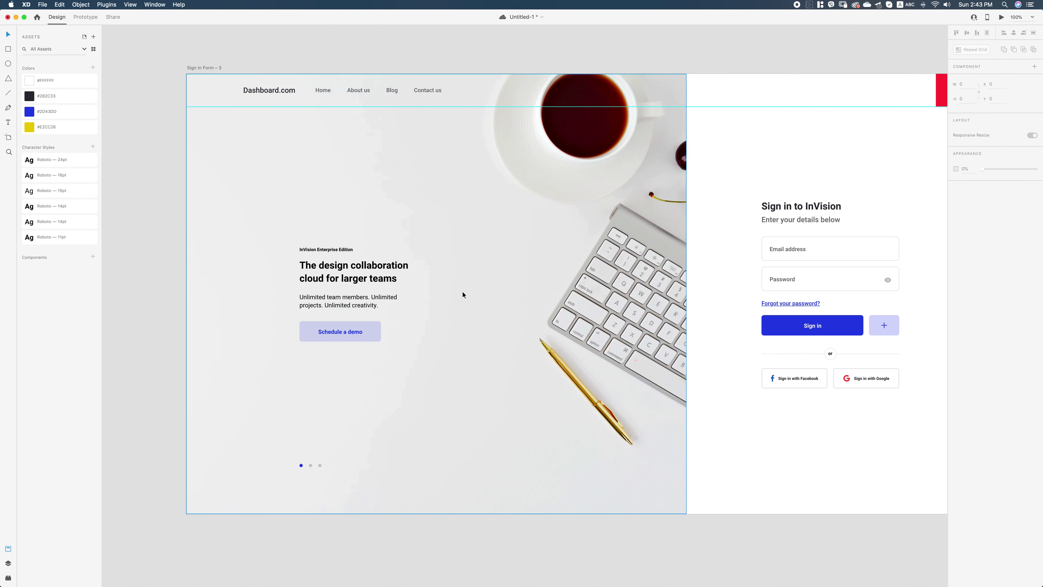
# Examine the Sign in Form – 3 layout across the photo panel, header menu, slider dots and sign-in form.
pyautogui.scroll(-1, 169, 243)
pyautogui.scroll(1, 172, 245)
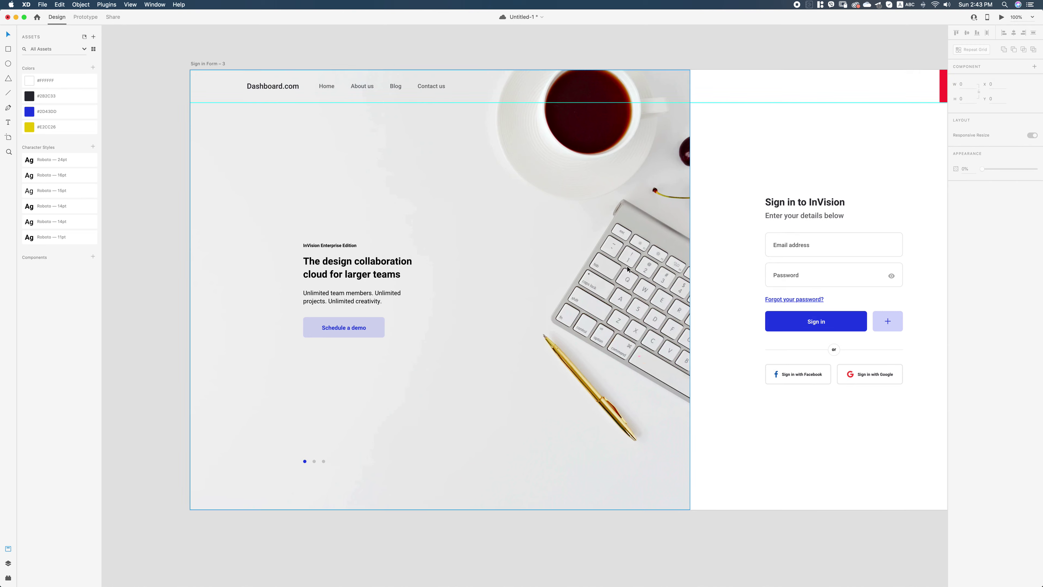
pyautogui.hscroll(2, 576, 252)
pyautogui.scroll(-1, 576, 252)
pyautogui.hscroll(2, 576, 251)
pyautogui.scroll(1, 576, 252)
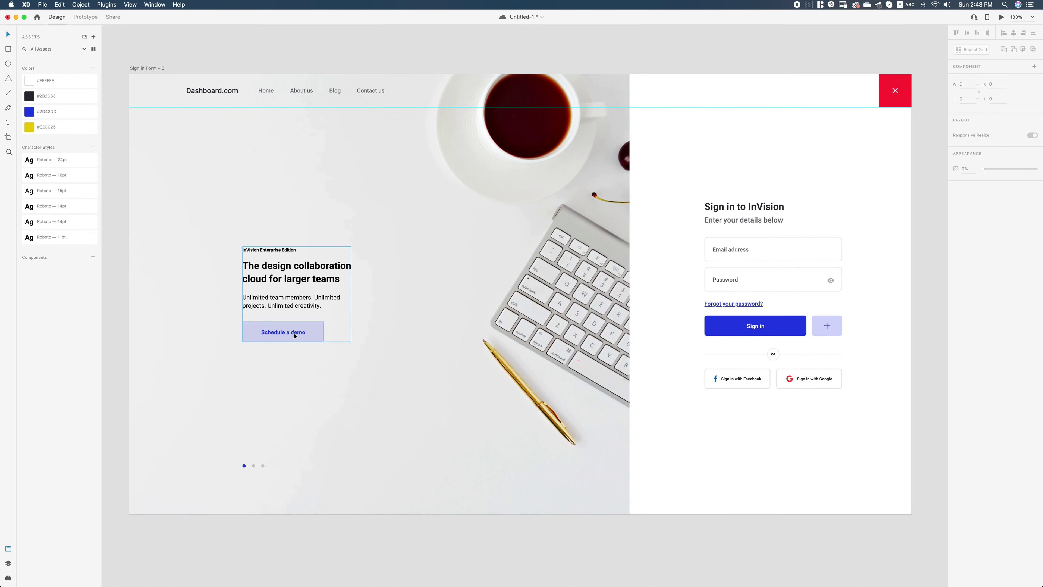
pyautogui.press('Escape')
pyautogui.hscroll(-2, 419, 271)
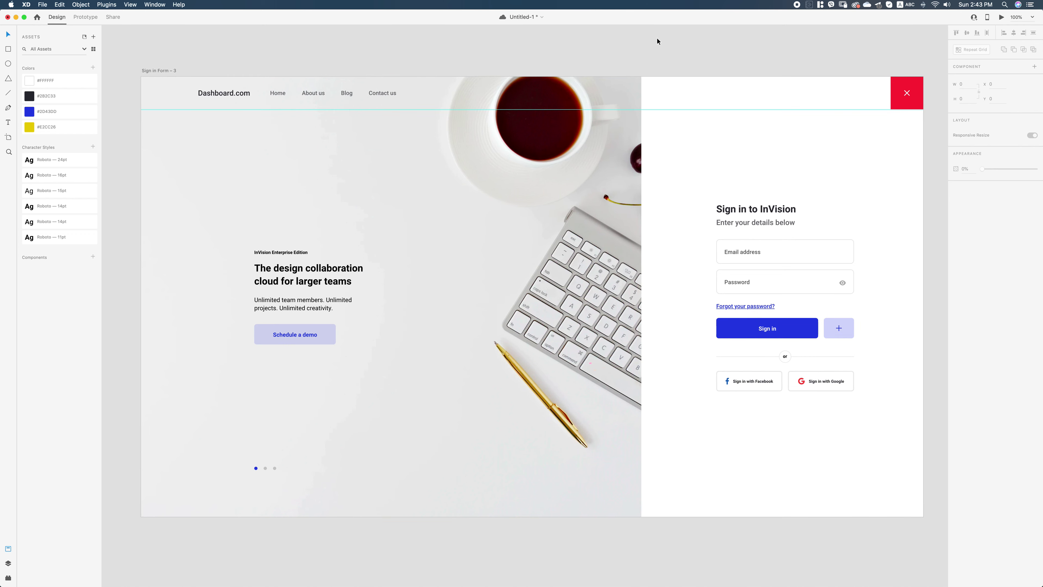
pyautogui.click(544, 200)
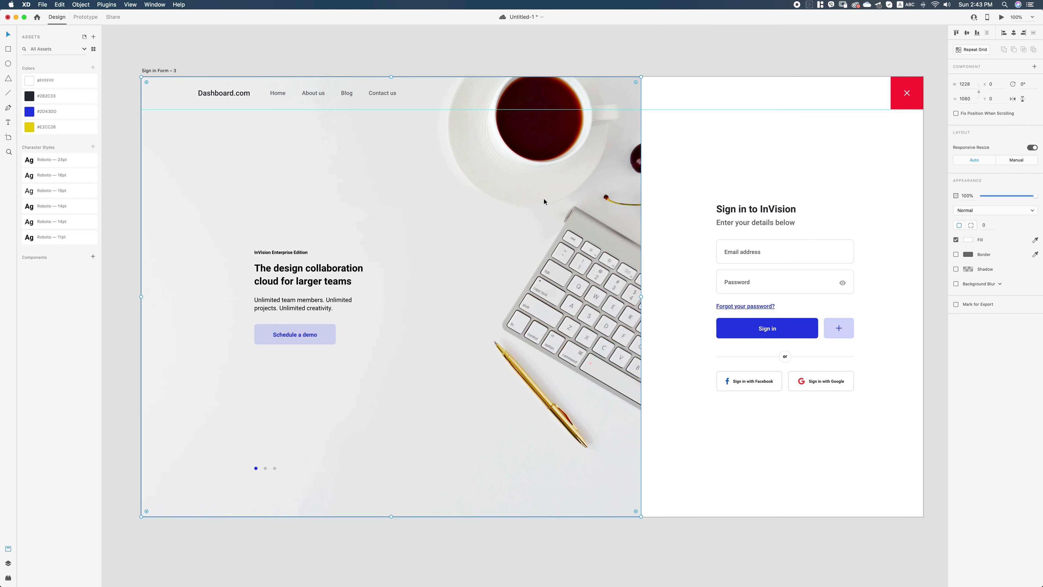
pyautogui.click(642, 51)
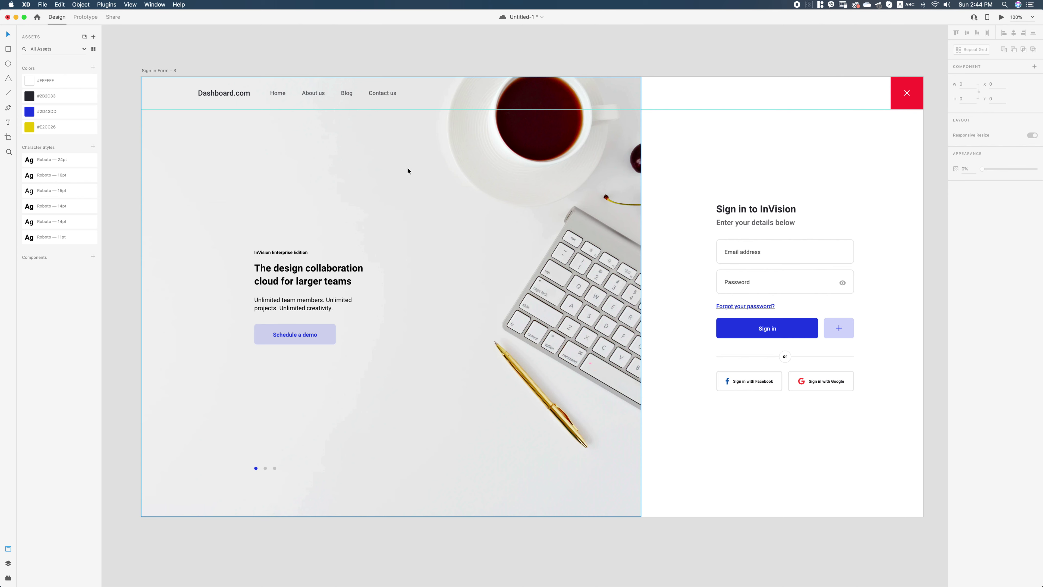
# Save the document, then preview the Sign in Form – 3 artboard and close the preview.
pyautogui.press('cmd+s')
pyautogui.press('super+minus')
pyautogui.press('super+minus')
pyautogui.moveTo(799, 303); pyautogui.dragTo(796, 329)
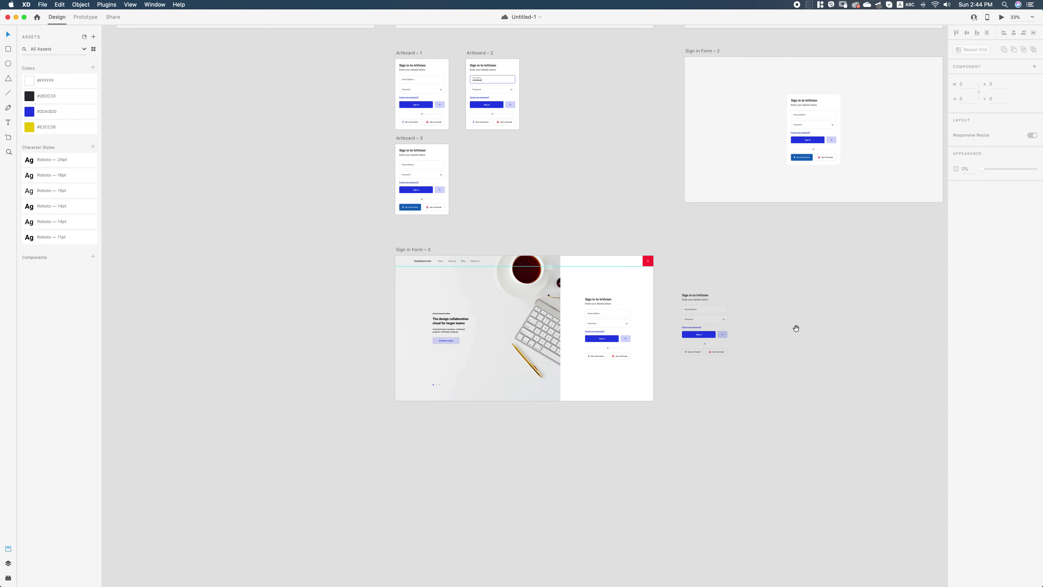
pyautogui.click(411, 247)
pyautogui.press('super+Return')
pyautogui.moveTo(702, 61)
pyautogui.mouseDown()
pyautogui.moveTo(690, 73)
pyautogui.moveTo(709, 58)
pyautogui.mouseUp()
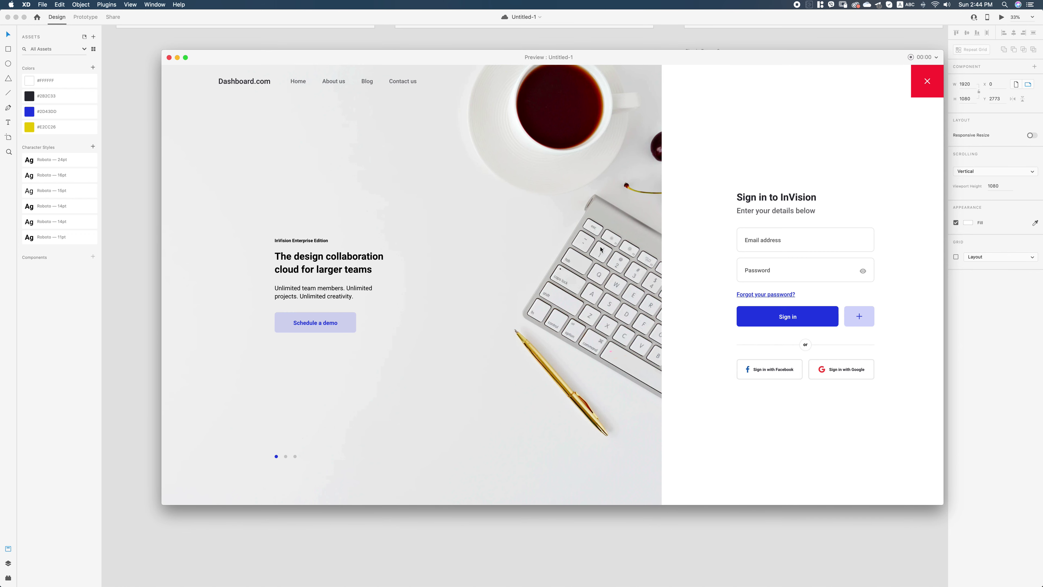
pyautogui.press('super+w')
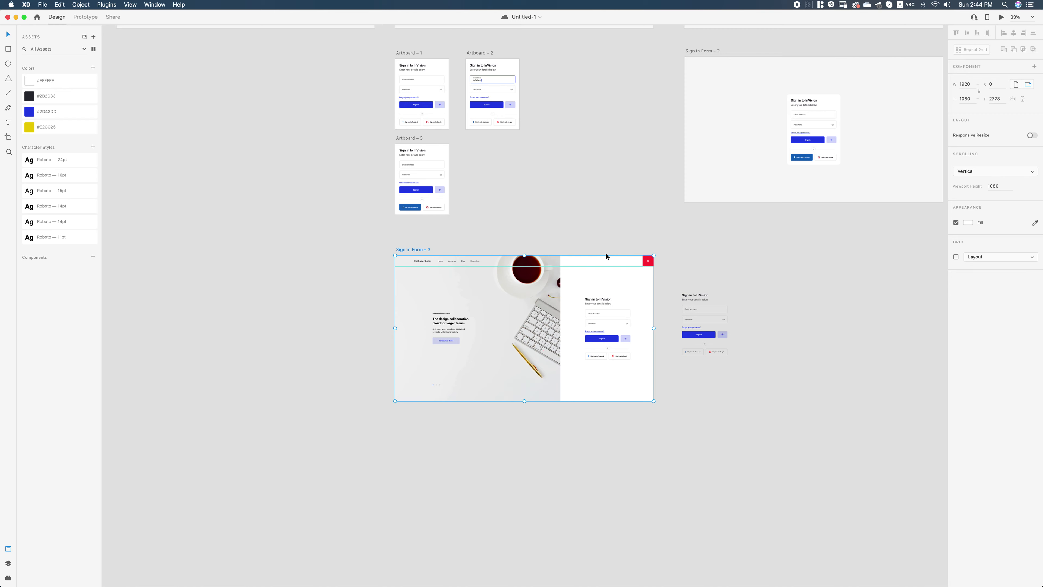
# Duplicate the light grey artboard with the default centred sign-in card and place the copy below Sign in Form – 3.
pyautogui.click(822, 294)
pyautogui.hscroll(2, 767, 292)
pyautogui.scroll(2, 769, 291)
pyautogui.press('super+minus')
pyautogui.press('super+minus')
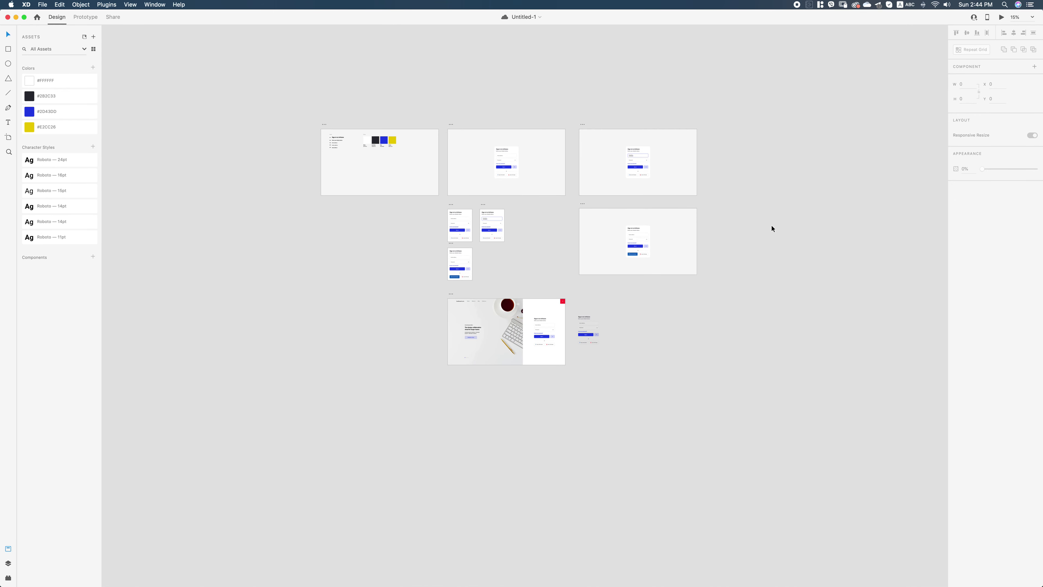
pyautogui.hscroll(-3, 666, 170)
pyautogui.scroll(-1, 666, 170)
pyautogui.moveTo(482, 116); pyautogui.dragTo(482, 396)
pyautogui.scroll(-3, 534, 275)
pyautogui.press('super+1')
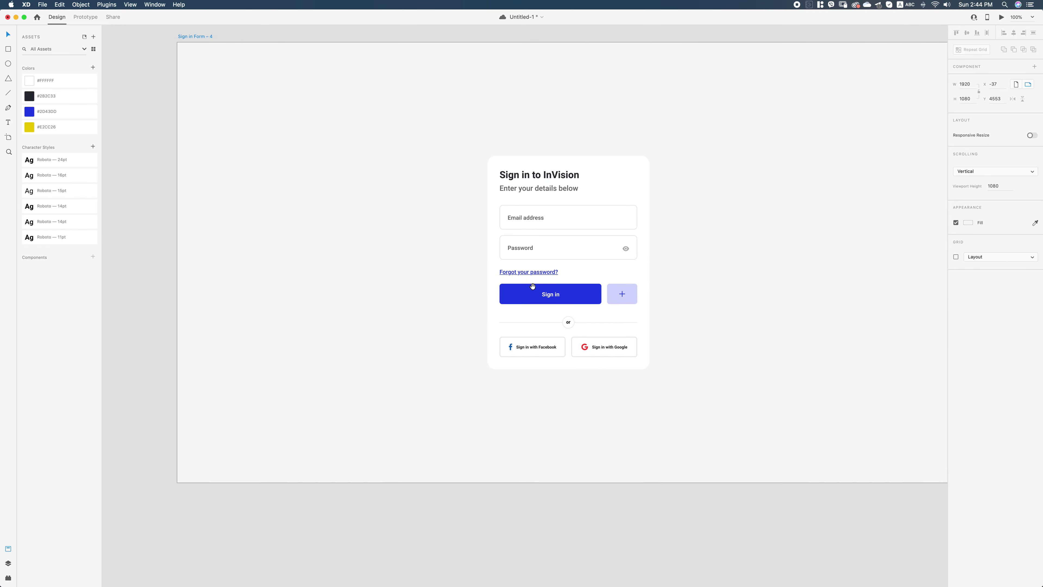
# Draw a borderless white 1920 × 627 rectangle across the new artboard's upper part and send it behind the sign-in card.
pyautogui.click(7, 50)
pyautogui.moveTo(232, 114); pyautogui.dragTo(205, 127)
pyautogui.press('super+minus')
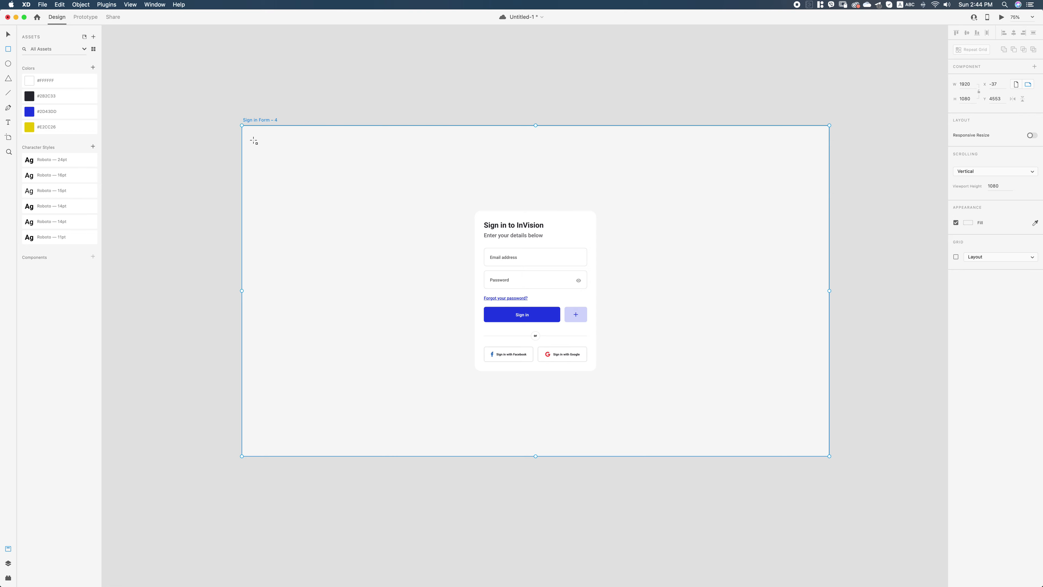
pyautogui.click(210, 139)
pyautogui.click(9, 50)
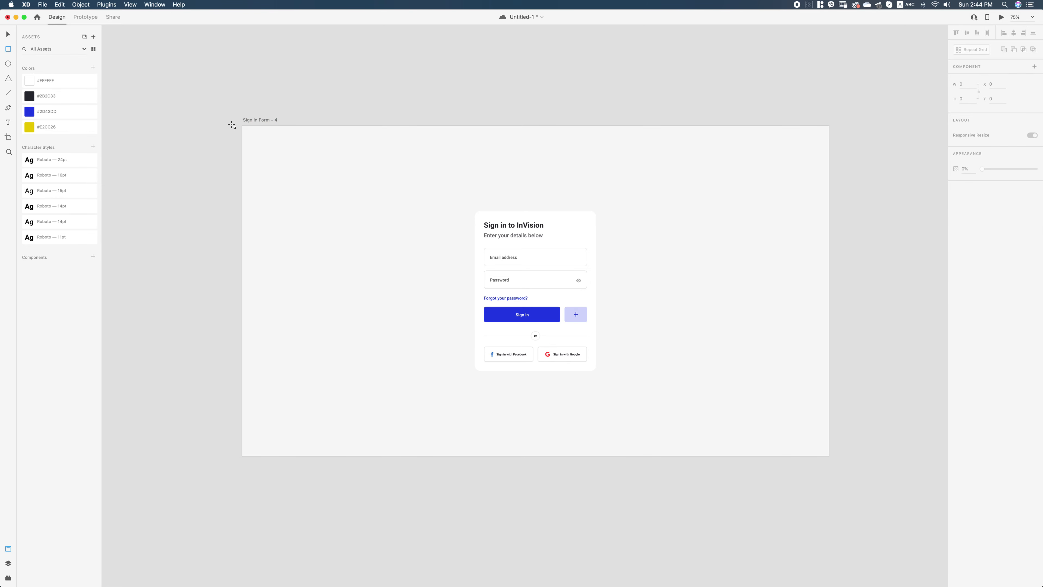
pyautogui.moveTo(243, 127)
pyautogui.mouseDown()
pyautogui.moveTo(619, 284)
pyautogui.moveTo(838, 314)
pyautogui.moveTo(829, 317)
pyautogui.mouseUp()
pyautogui.click(955, 254)
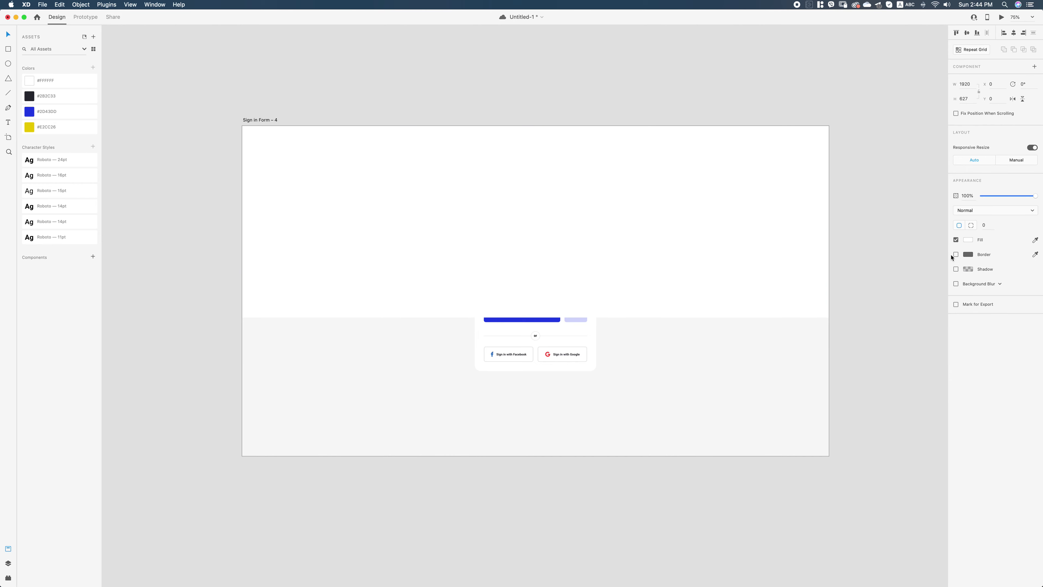
pyautogui.press('super+shift+bracketleft')
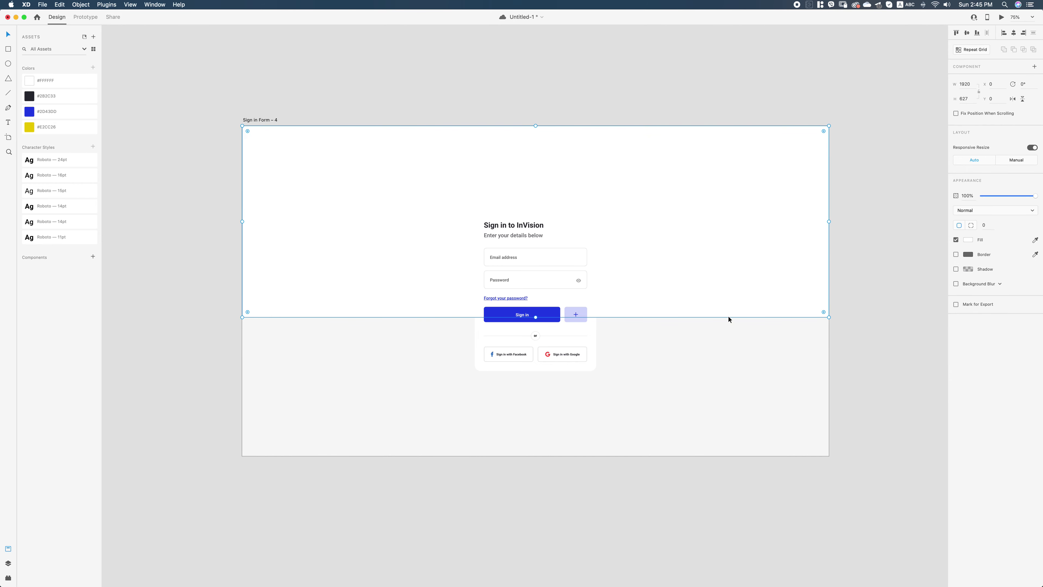
# Extend the white rectangle downward to a height of 687, level with the card's "or" divider.
pyautogui.moveTo(535, 316); pyautogui.dragTo(536, 335)
pyautogui.click(539, 393)
pyautogui.scroll(1, 544, 409)
pyautogui.press('super+plus')
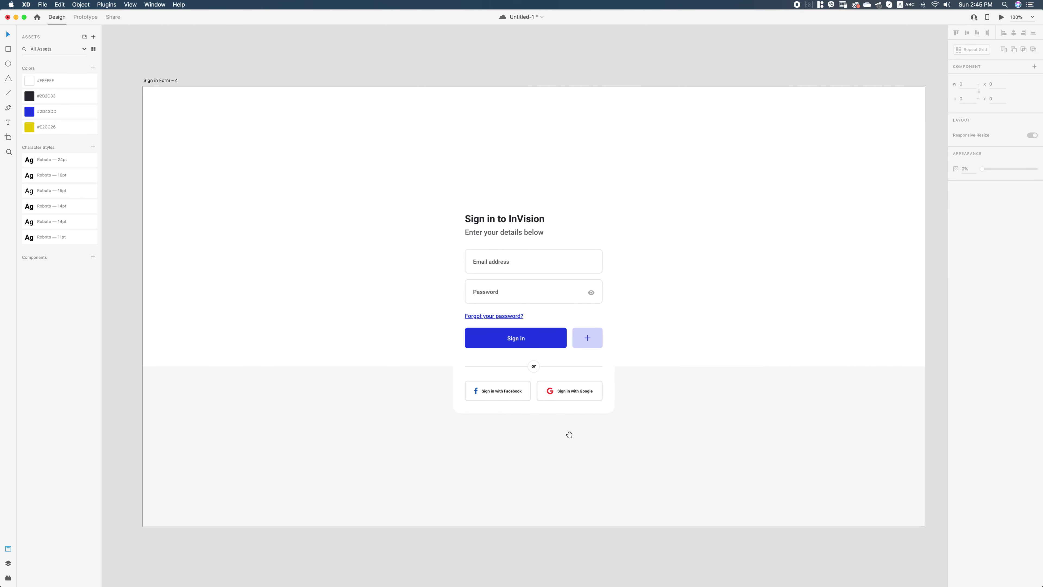
pyautogui.moveTo(569, 434); pyautogui.dragTo(581, 426)
# Switch to Chrome and open the Flatiron Building photo from the Unsplash "minimal" results for the white rectangle.
pyautogui.click(683, 327)
pyautogui.moveTo(320, 586)
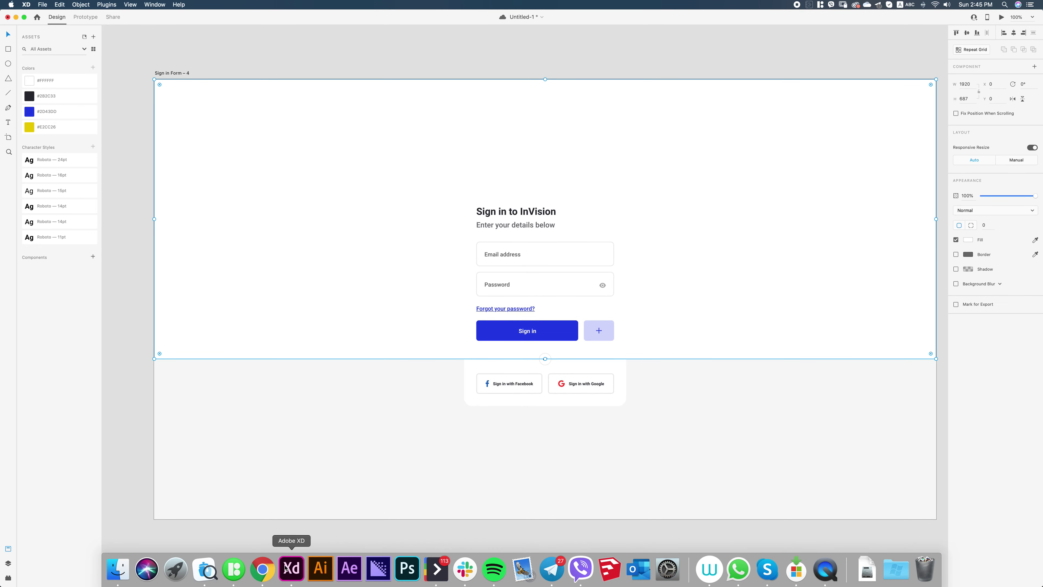
pyautogui.click(262, 569)
pyautogui.click(446, 21)
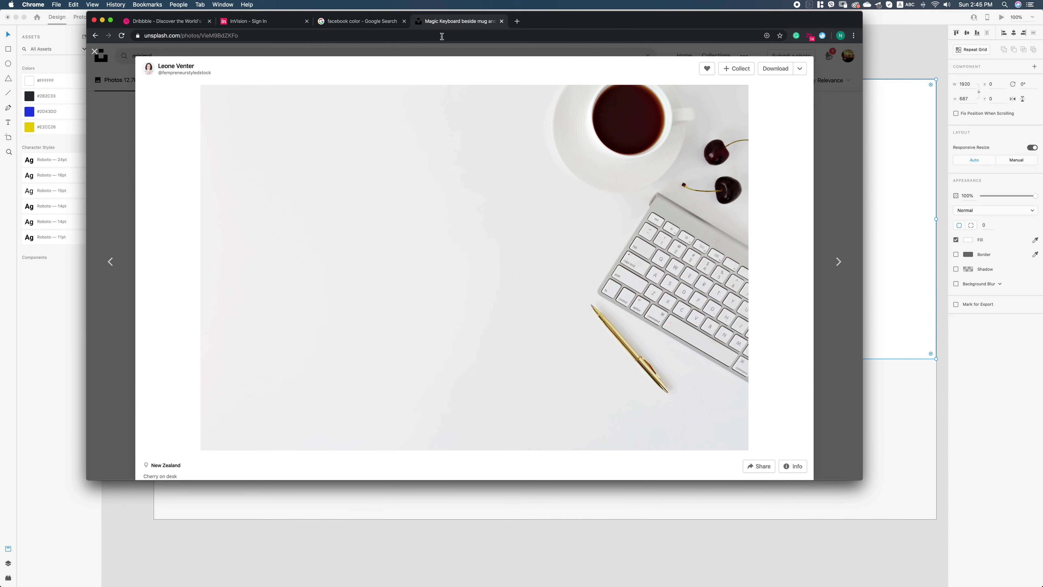
pyautogui.press('Escape')
pyautogui.scroll(-10, 389, 241)
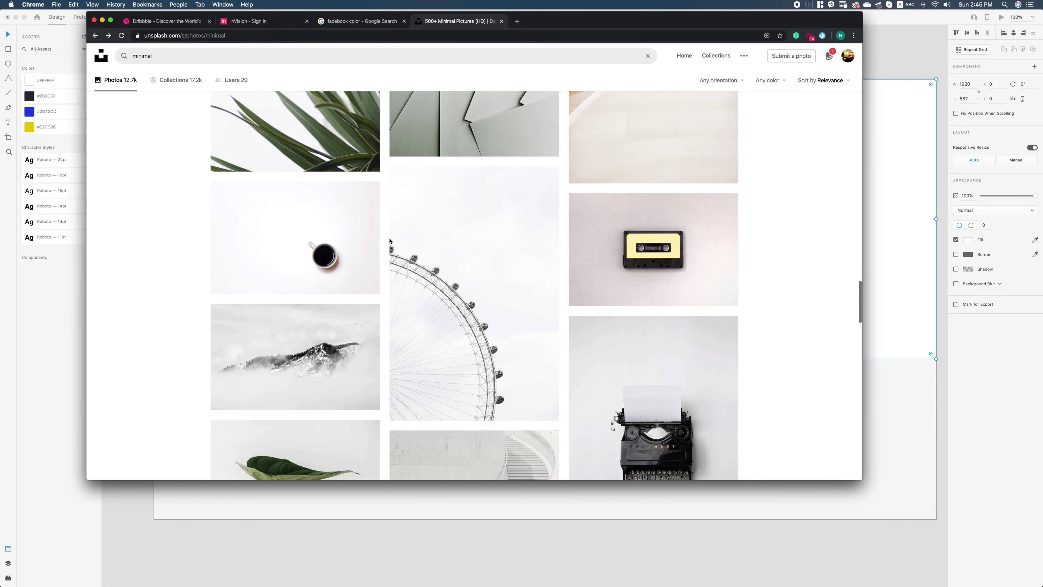
pyautogui.scroll(-8, 405, 239)
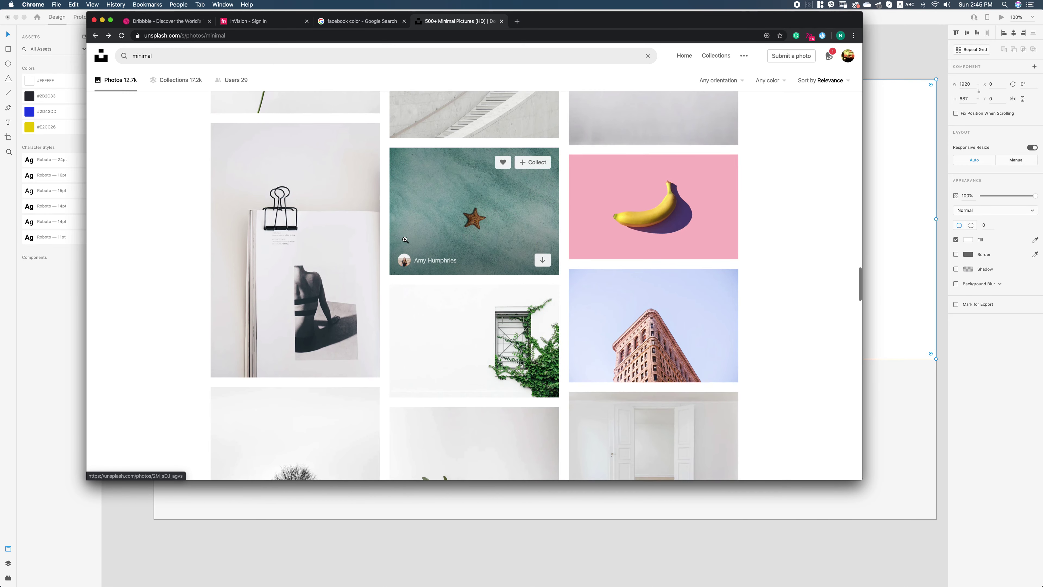
pyautogui.scroll(-6, 618, 187)
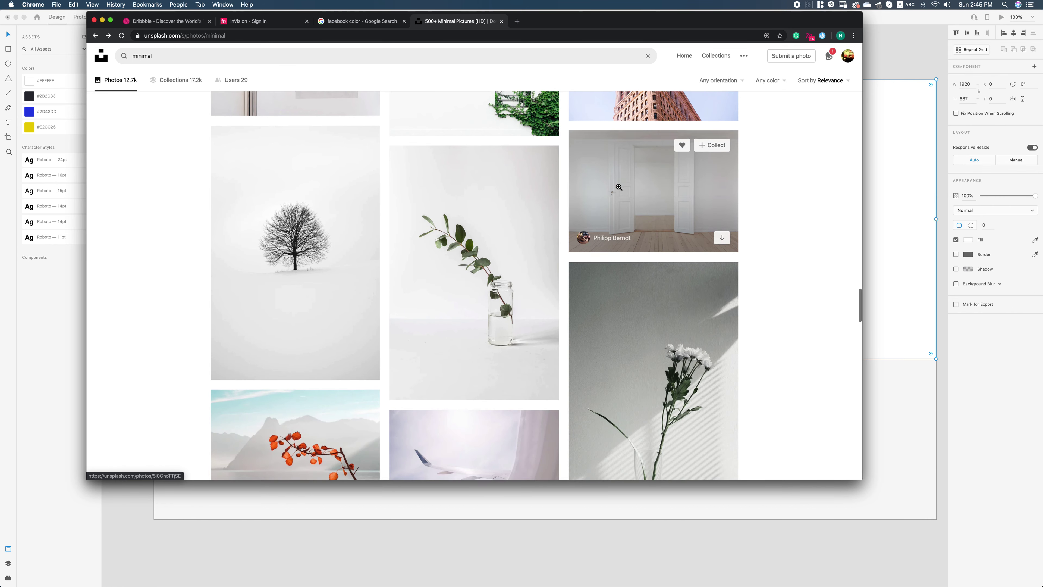
pyautogui.scroll(5, 632, 180)
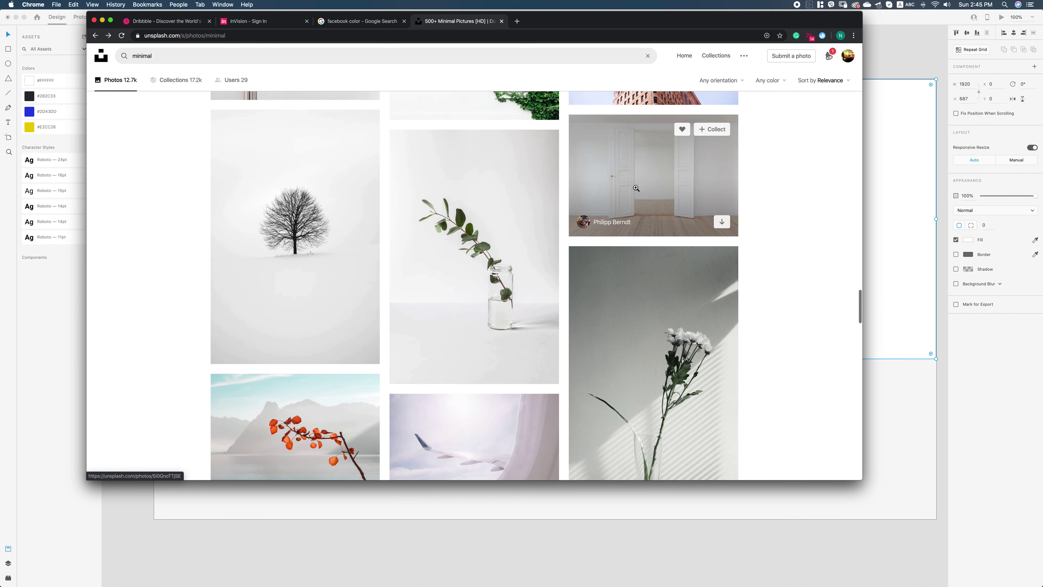
pyautogui.scroll(2, 643, 173)
pyautogui.click(621, 177)
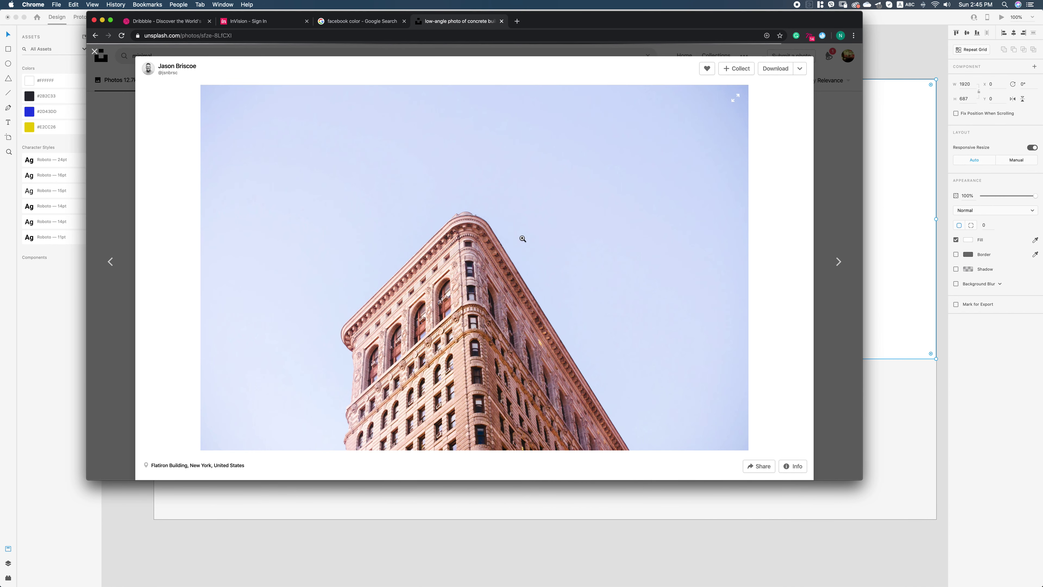
# Try the copied Flatiron Building photo as the fill of the white rectangle on Sign in Form – 4.
pyautogui.rightClick(522, 238)
pyautogui.click(546, 262)
pyautogui.press('super+Tab')
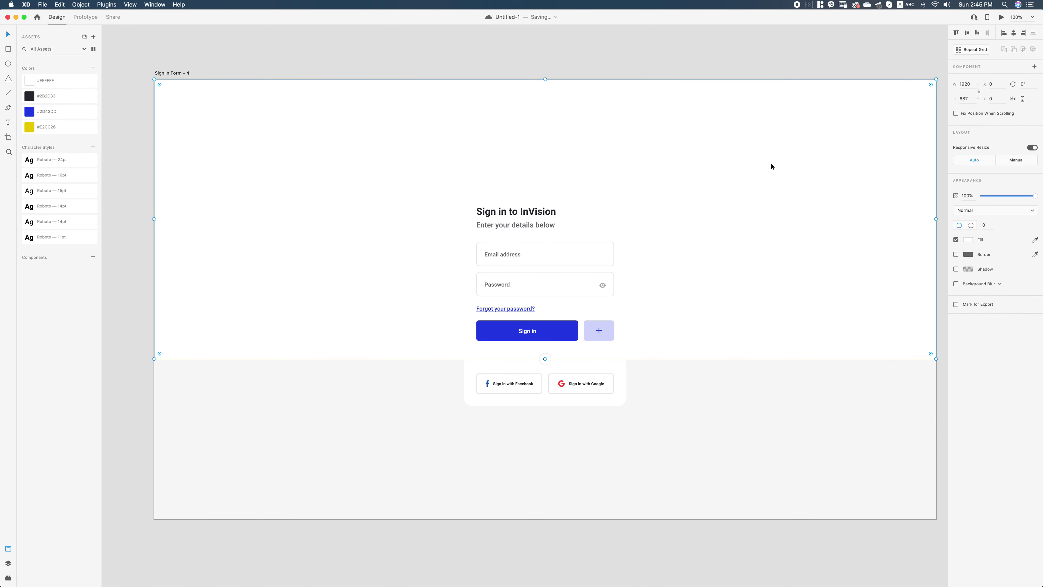
pyautogui.rightClick(747, 175)
pyautogui.click(765, 197)
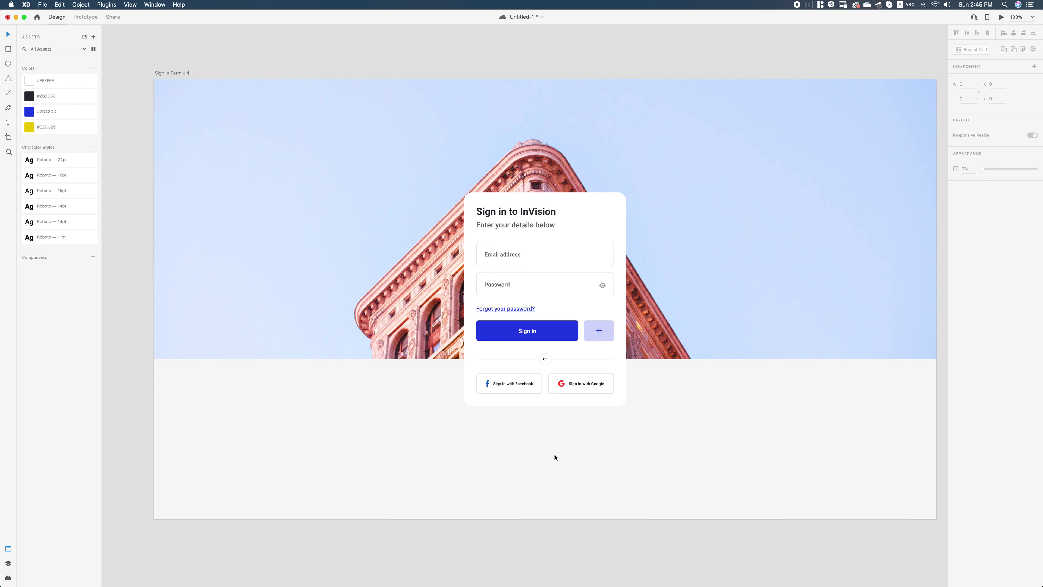
pyautogui.press('super+z')
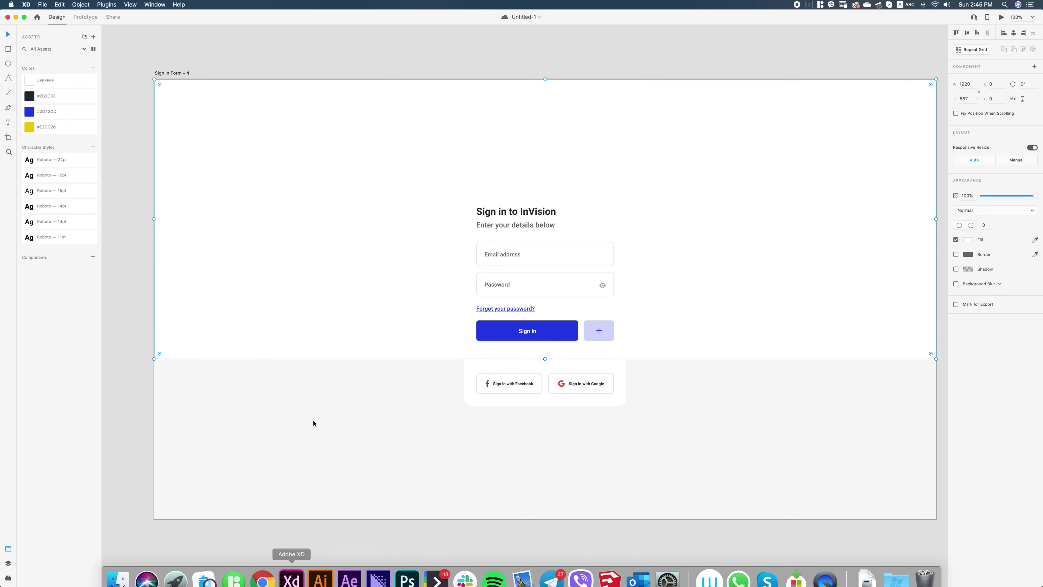
# Extend the white rectangle to the artboard's full height of 1080 and fill it with the saved dark colour.
pyautogui.moveTo(545, 358); pyautogui.dragTo(519, 519)
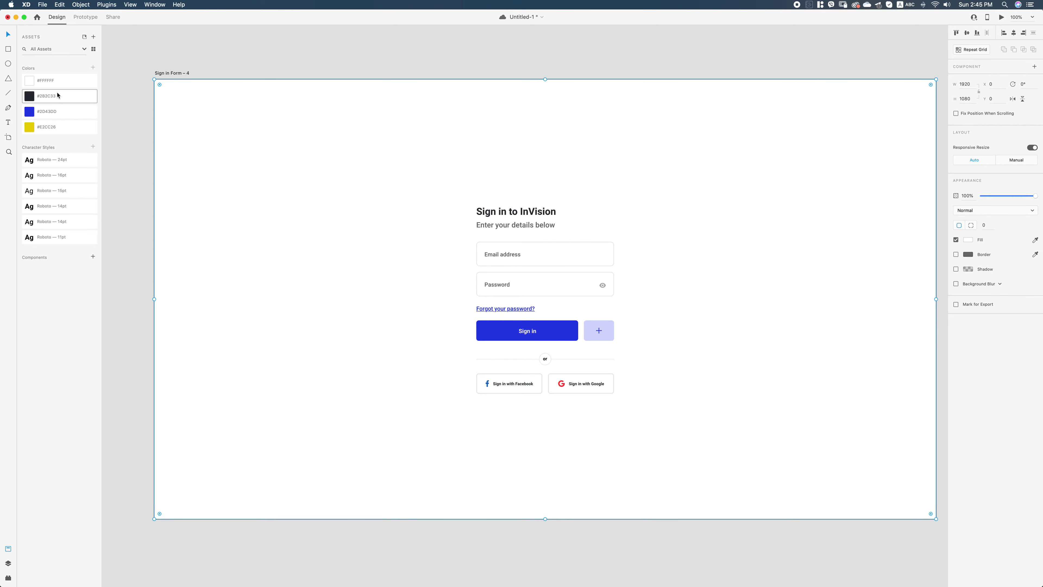
pyautogui.click(46, 95)
pyautogui.click(352, 47)
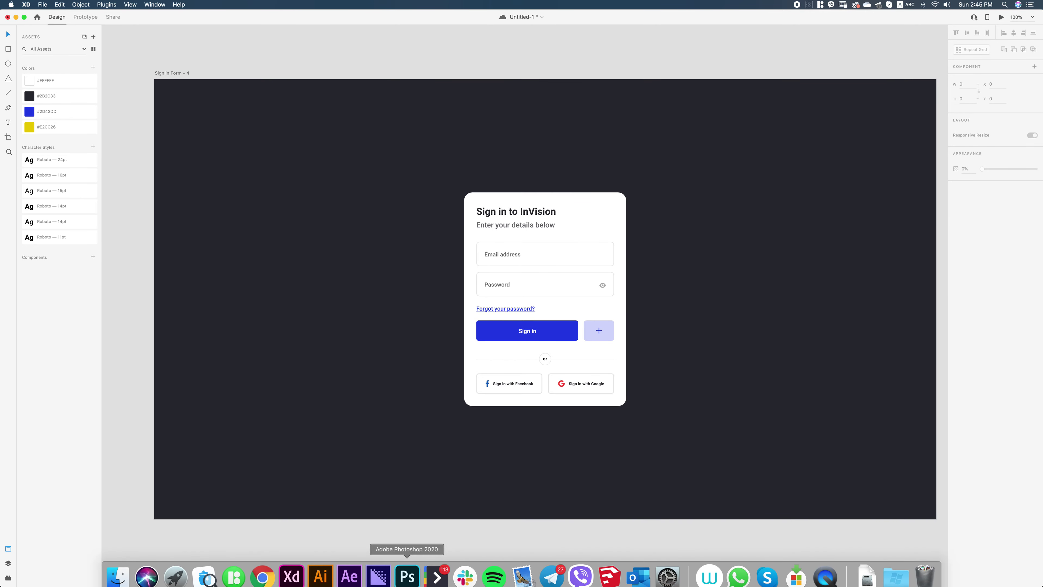
# Return to Unsplash in Chrome, leave the minimal photos and search for "dark texture".
pyautogui.click(267, 571)
pyautogui.press('Escape')
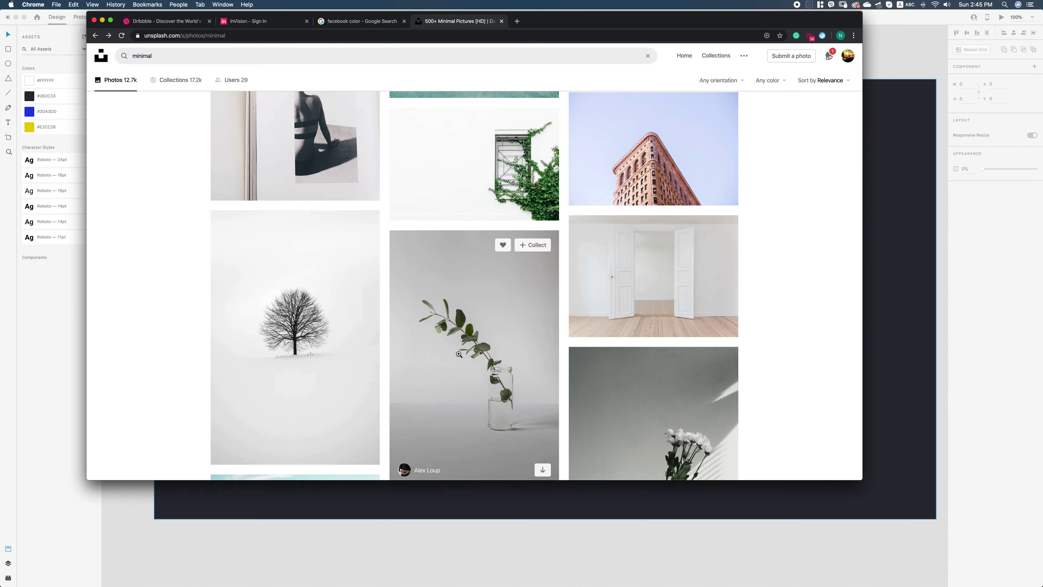
pyautogui.scroll(-15, 441, 361)
pyautogui.scroll(-5, 445, 371)
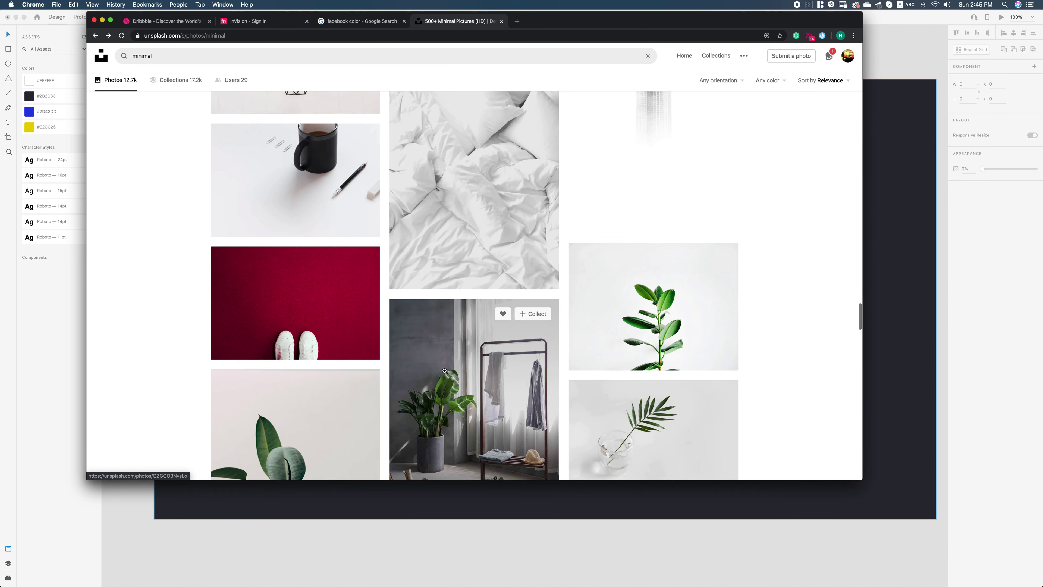
pyautogui.click(421, 55)
pyautogui.press('super+a')
pyautogui.write('dark texture')
pyautogui.press('Return')
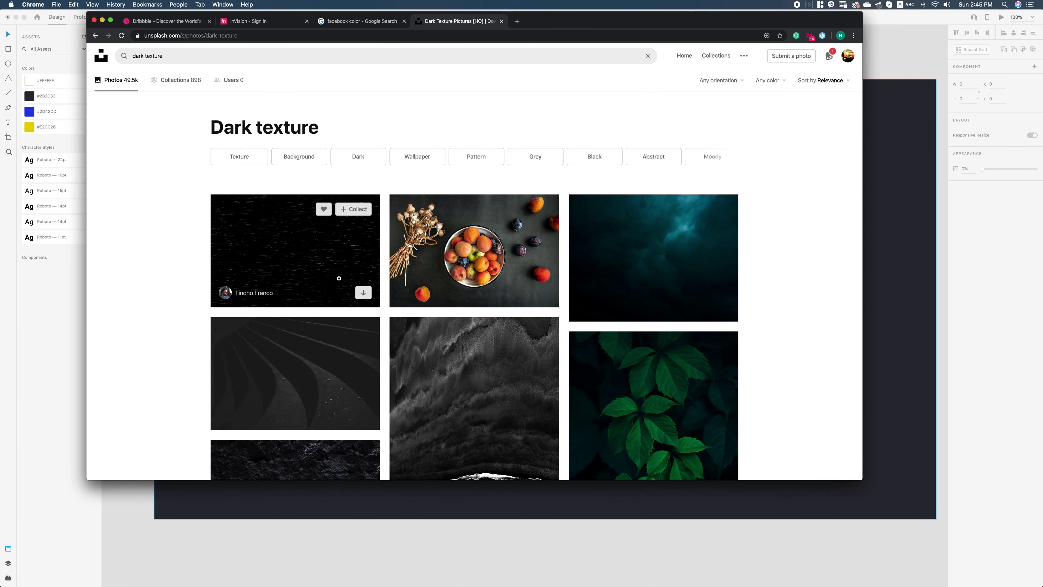
# Browse the dark texture photos and open the one of dark rippling water.
pyautogui.scroll(-5, 339, 278)
pyautogui.scroll(-5, 486, 229)
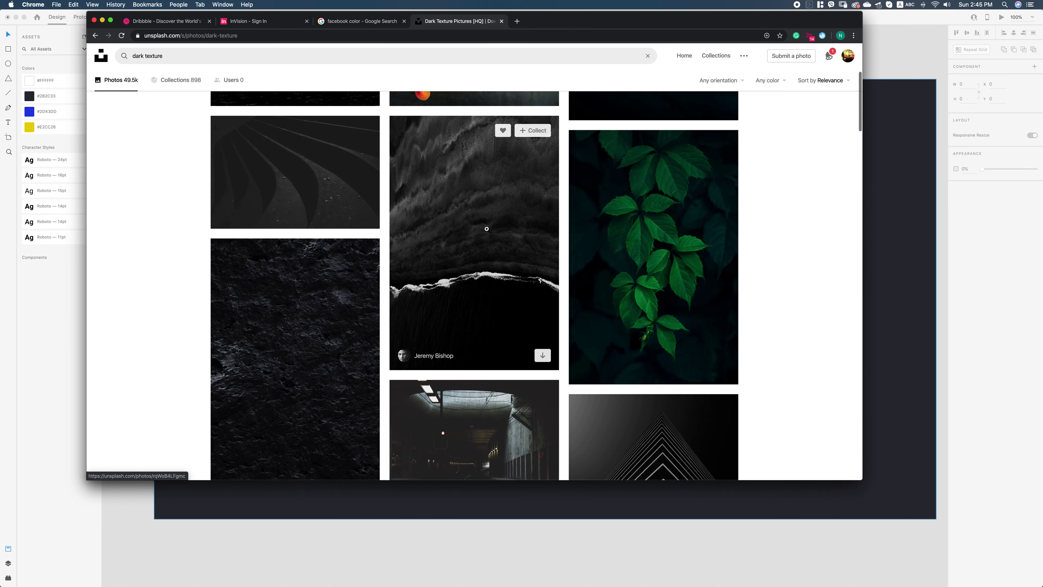
pyautogui.scroll(-10, 486, 229)
pyautogui.scroll(3, 487, 229)
pyautogui.scroll(-3, 486, 229)
pyautogui.scroll(3, 487, 229)
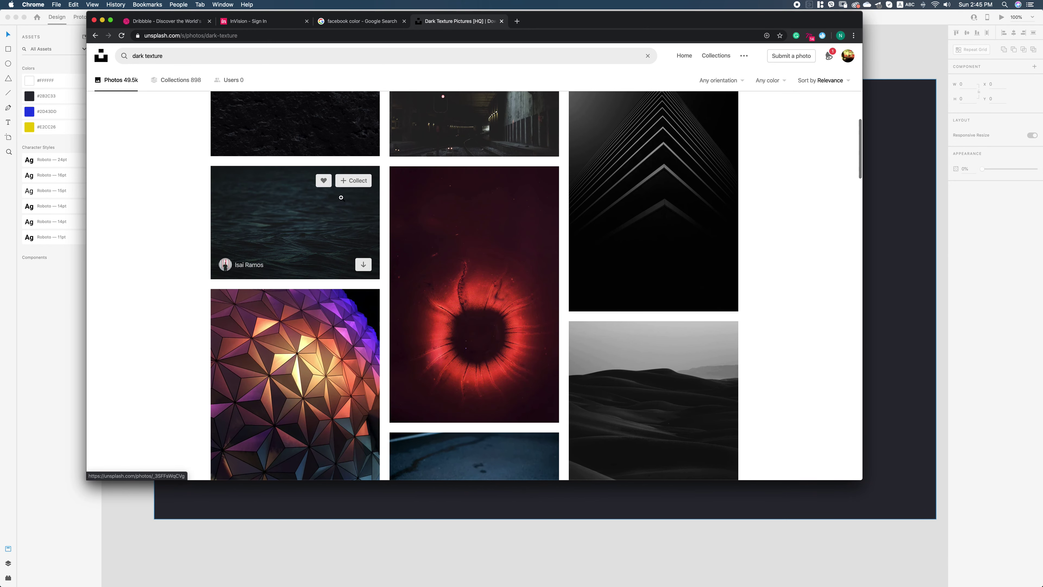
pyautogui.click(340, 198)
# Copy the dark water photo and paste its appearance onto the full-size dark rectangle in Adobe XD.
pyautogui.rightClick(554, 235)
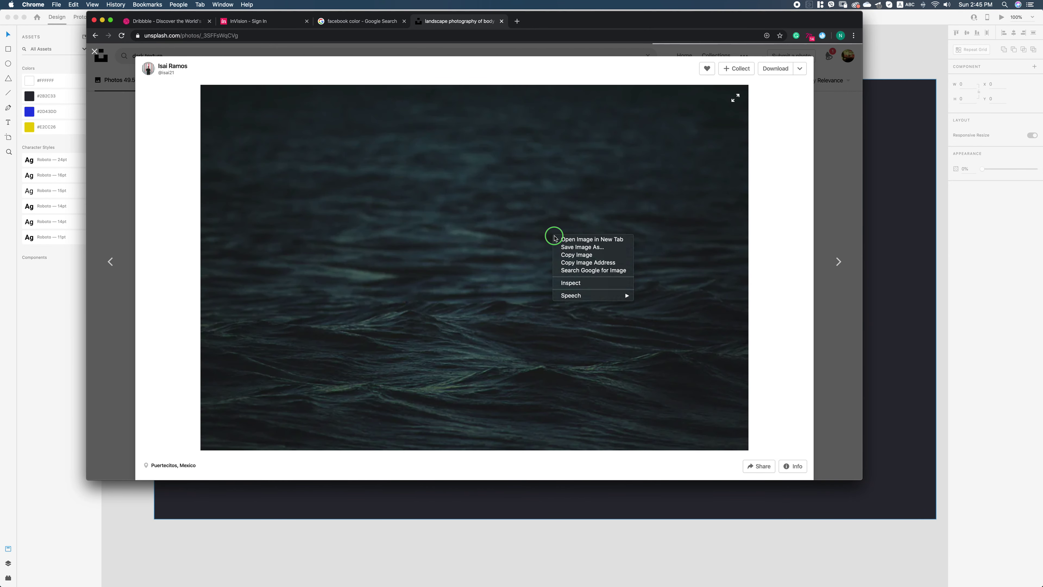
pyautogui.click(577, 256)
pyautogui.rightClick(612, 247)
pyautogui.click(649, 267)
pyautogui.click(73, 374)
pyautogui.rightClick(363, 266)
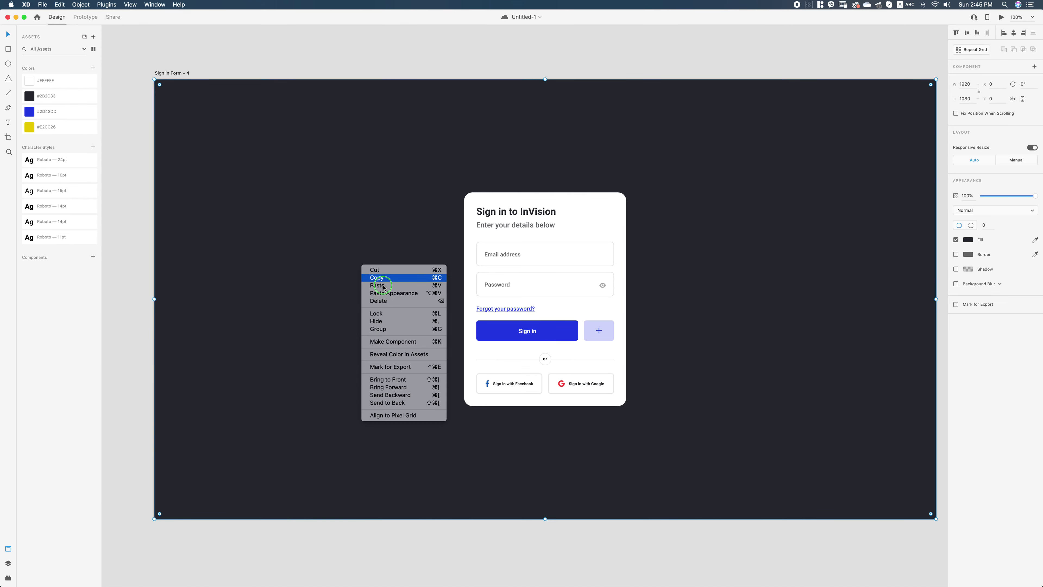
pyautogui.click(384, 293)
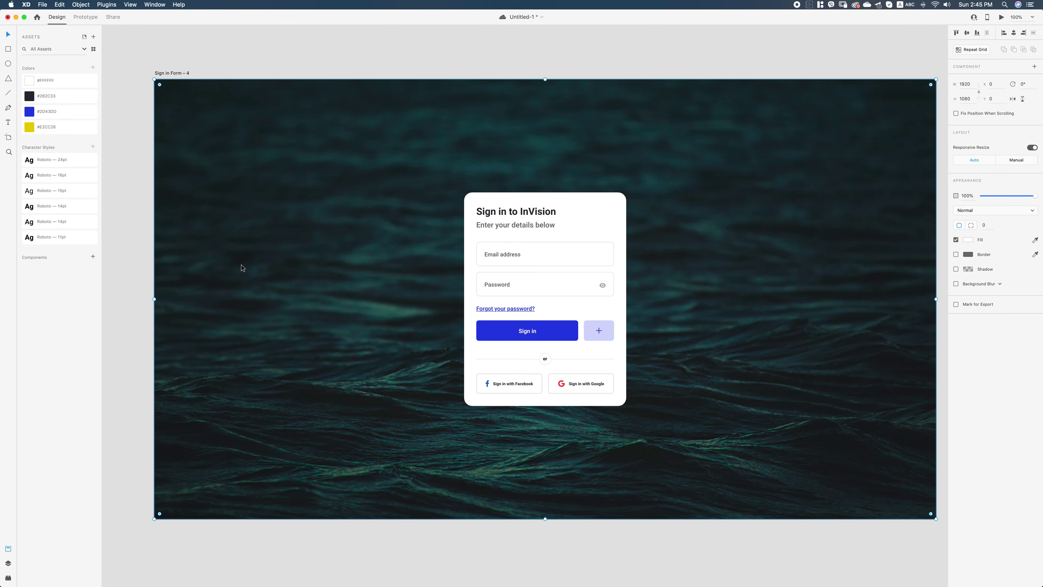
# Shorten the water photo rectangle to a height of 617 so it ends behind the card's Sign in button.
pyautogui.moveTo(321, 238); pyautogui.dragTo(305, 248)
pyautogui.click(589, 63)
pyautogui.moveTo(581, 67); pyautogui.dragTo(618, 65)
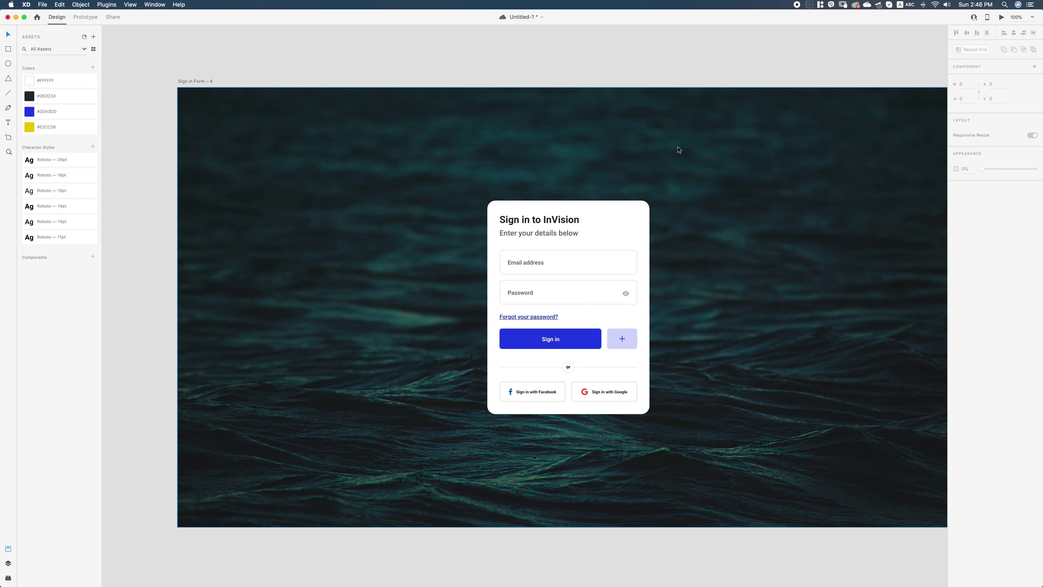
pyautogui.click(582, 446)
pyautogui.moveTo(569, 527); pyautogui.dragTo(597, 338)
pyautogui.click(546, 453)
pyautogui.hscroll(1, 547, 454)
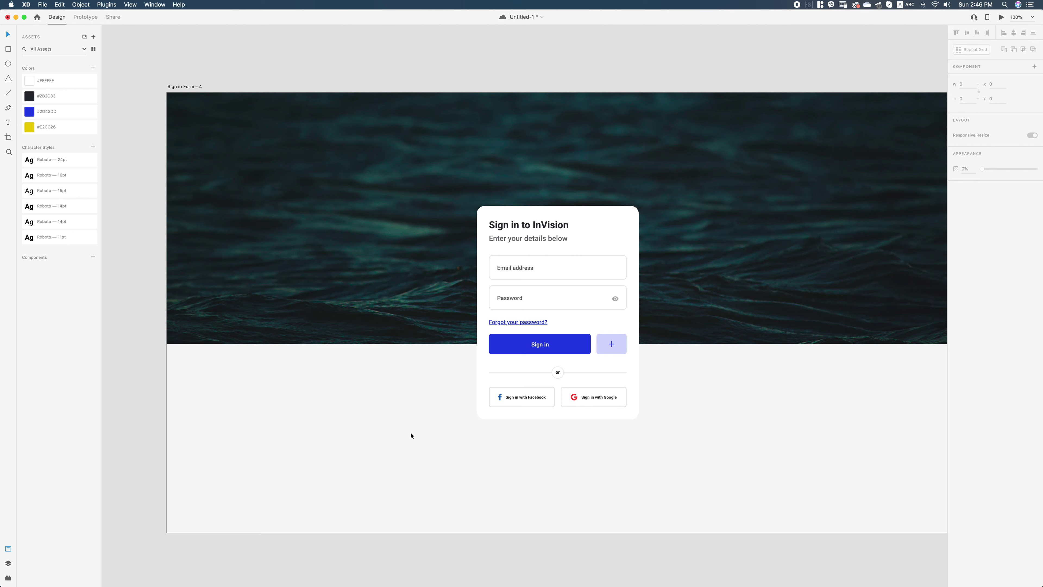
pyautogui.click(414, 313)
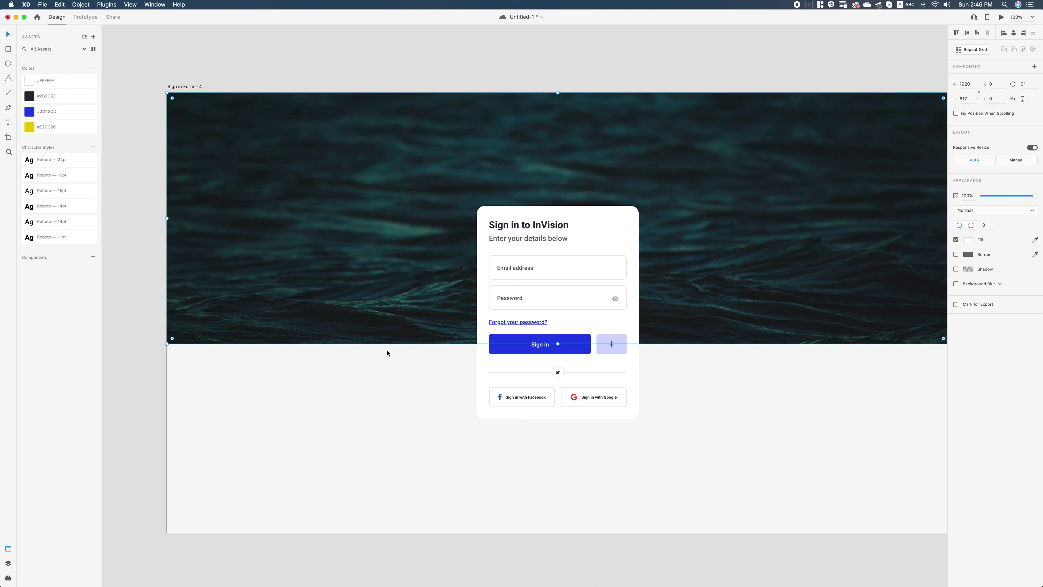
pyautogui.click(387, 381)
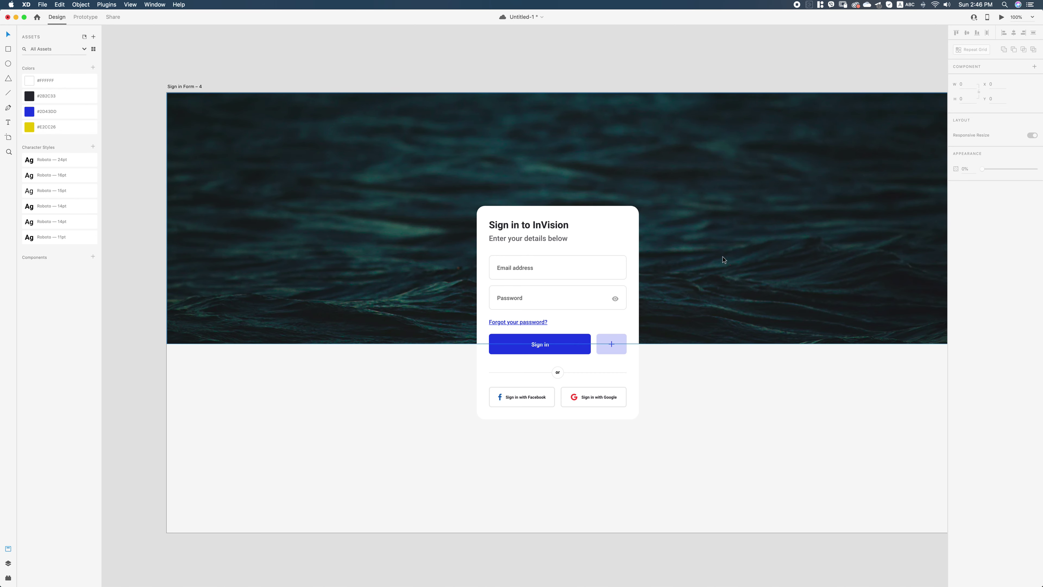
# Delete the Sign in Form – 4 artboard.
pyautogui.scroll(2, 693, 247)
pyautogui.hscroll(2, 693, 246)
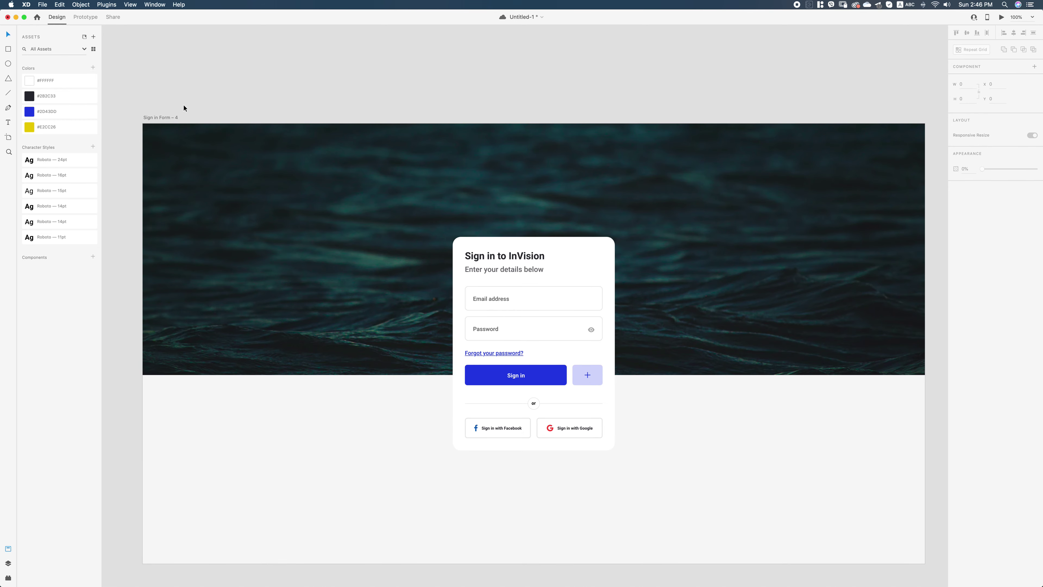
pyautogui.click(166, 117)
pyautogui.press('Delete')
# Preview the Sign in Form – 3 artboard and close the preview.
pyautogui.scroll(10, 194, 92)
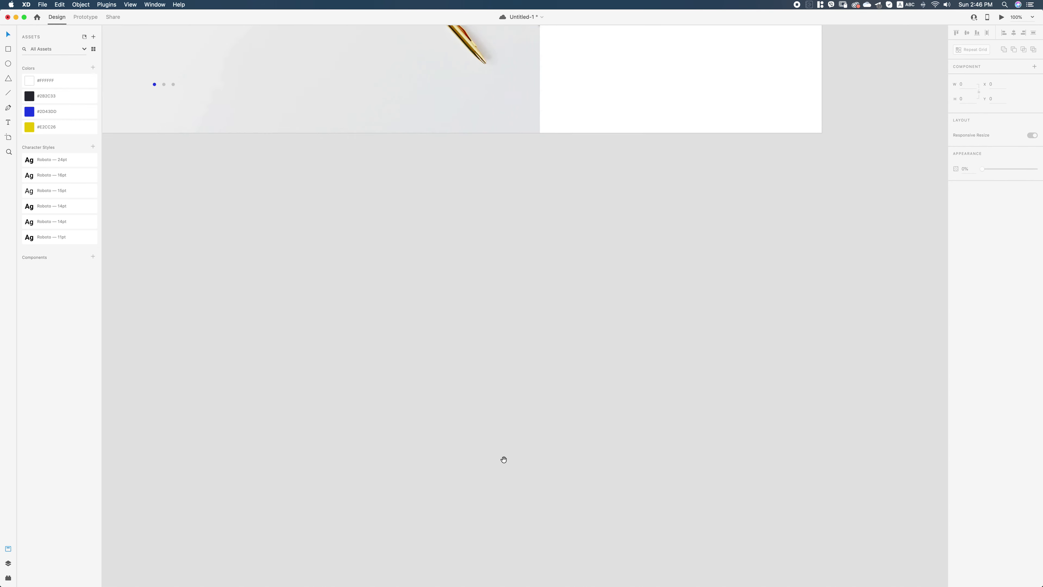
pyautogui.hscroll(-2, 654, 384)
pyautogui.click(158, 67)
pyautogui.press('super+Return')
pyautogui.moveTo(722, 57); pyautogui.dragTo(700, 61)
pyautogui.press('super+w')
# Examine the centred sign-in card on the original Sign in Form artboard.
pyautogui.moveTo(610, 125); pyautogui.dragTo(574, 325)
pyautogui.scroll(8, 591, 181)
pyautogui.scroll(9, 587, 165)
pyautogui.moveTo(591, 83); pyautogui.dragTo(586, 237)
pyautogui.moveTo(399, 55); pyautogui.dragTo(603, 283)
pyautogui.click(664, 233)
pyautogui.scroll(3, 664, 233)
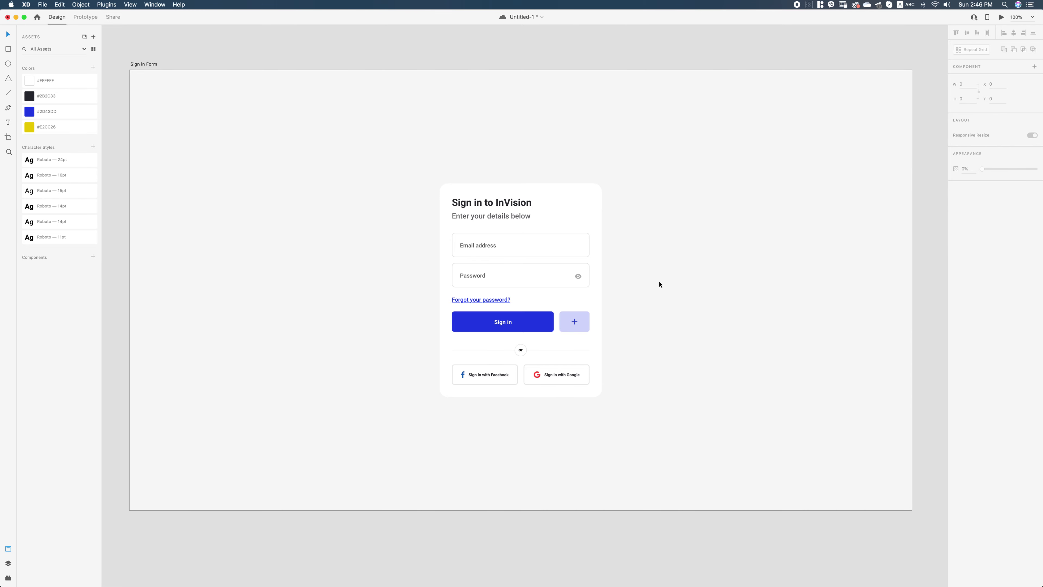
pyautogui.moveTo(621, 409); pyautogui.dragTo(435, 211)
pyautogui.moveTo(660, 415)
pyautogui.mouseDown()
pyautogui.moveTo(397, 158)
pyautogui.moveTo(648, 425)
pyautogui.mouseUp()
pyautogui.click(668, 425)
pyautogui.click(396, 157)
pyautogui.moveTo(668, 435); pyautogui.dragTo(417, 156)
pyautogui.click(397, 265)
# Look over the card variants on Artboards 1 to 3 and return to the split-screen page.
pyautogui.scroll(-10, 432, 349)
pyautogui.scroll(-4, 431, 299)
pyautogui.scroll(10, 437, 291)
pyautogui.scroll(-7, 428, 398)
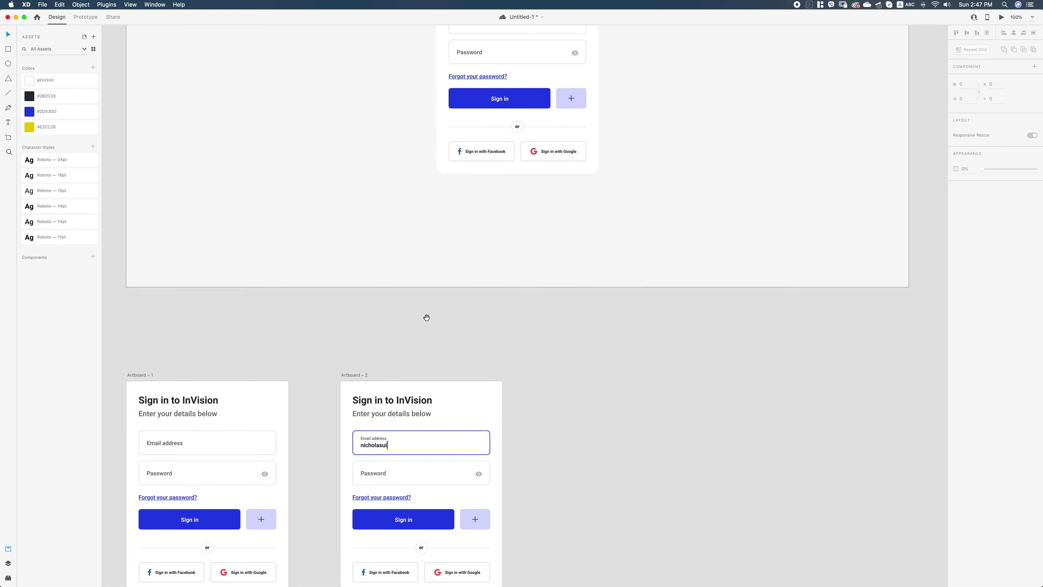
pyautogui.scroll(6, 429, 324)
pyautogui.scroll(-20, 427, 349)
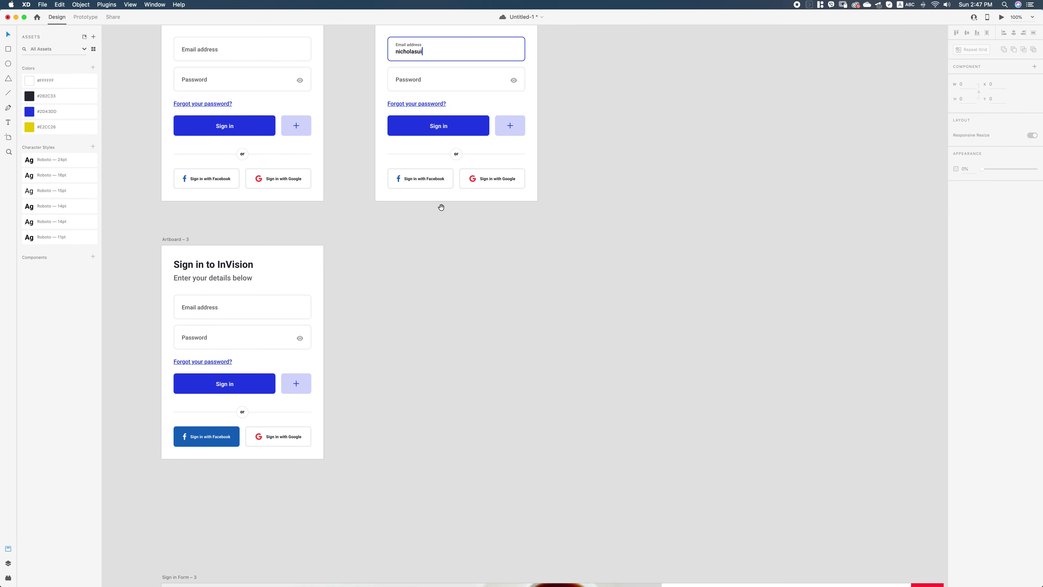
pyautogui.scroll(-15, 441, 207)
pyautogui.scroll(-2, 456, 186)
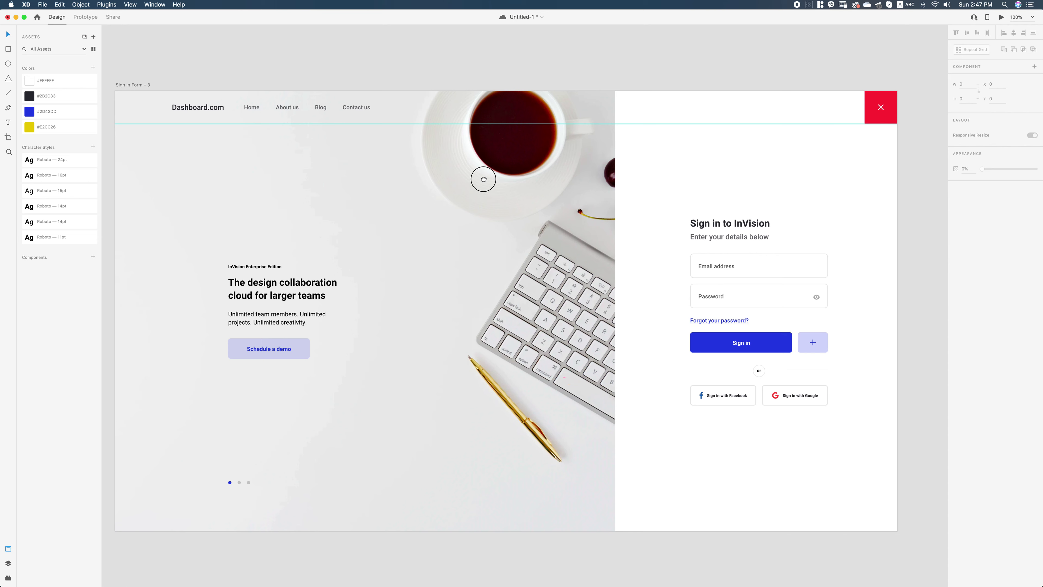
# Open a preview of the finished Sign in Form – 3 artboard.
pyautogui.click(137, 78)
pyautogui.press('super+Return')
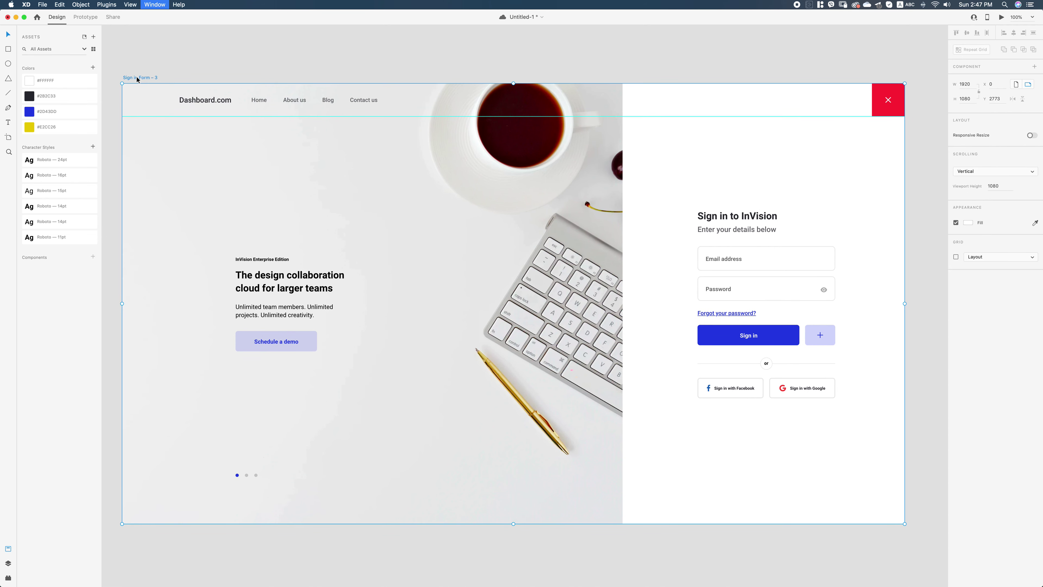
pyautogui.moveTo(567, 68); pyautogui.dragTo(571, 74)
pyautogui.click(579, 62)
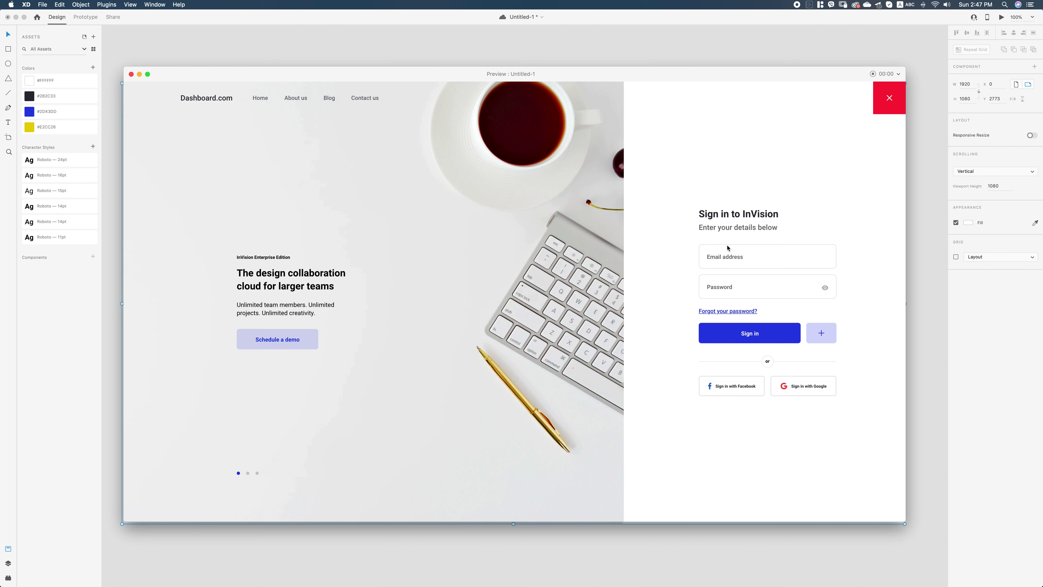
# Save the document and close the preview window.
pyautogui.press('super+s')
pyautogui.moveTo(325, 74); pyautogui.dragTo(328, 80)
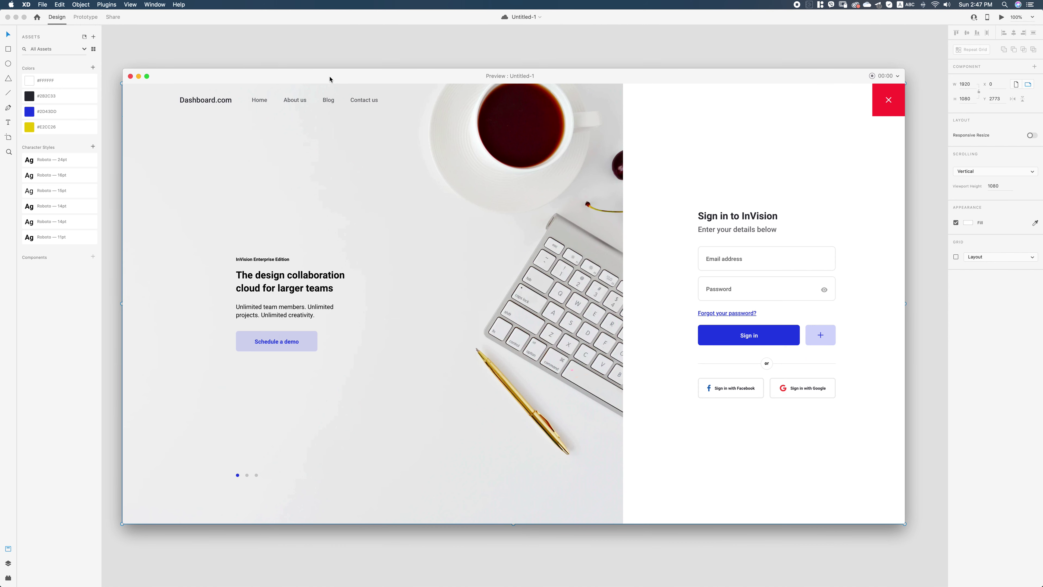
pyautogui.moveTo(326, 80); pyautogui.dragTo(325, 79)
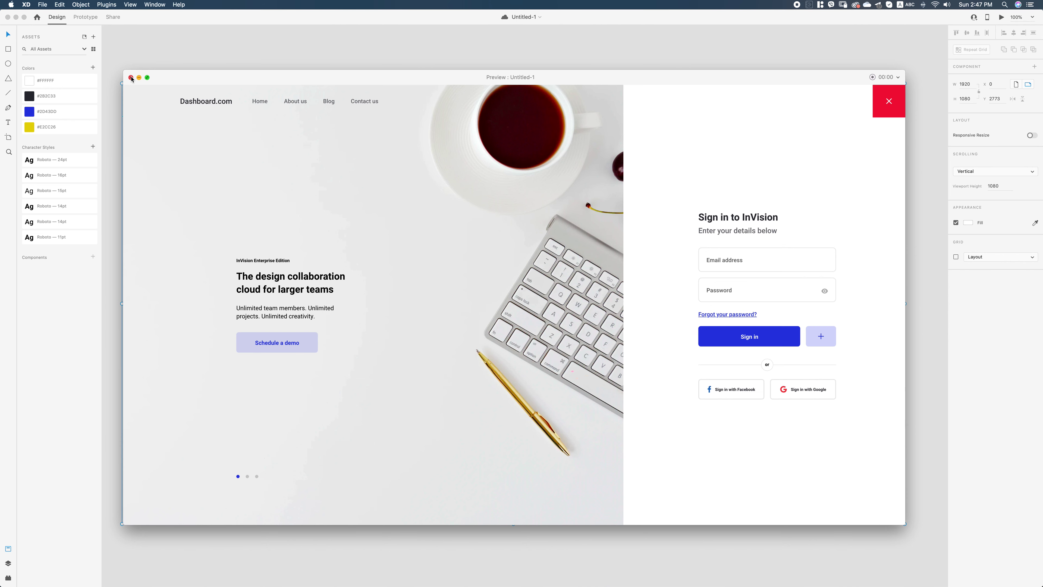
pyautogui.click(131, 79)
# Zoom out to 25% to review all the artboards together.
pyautogui.press('super+0')
pyautogui.press('super+minus')
pyautogui.press('super+minus')
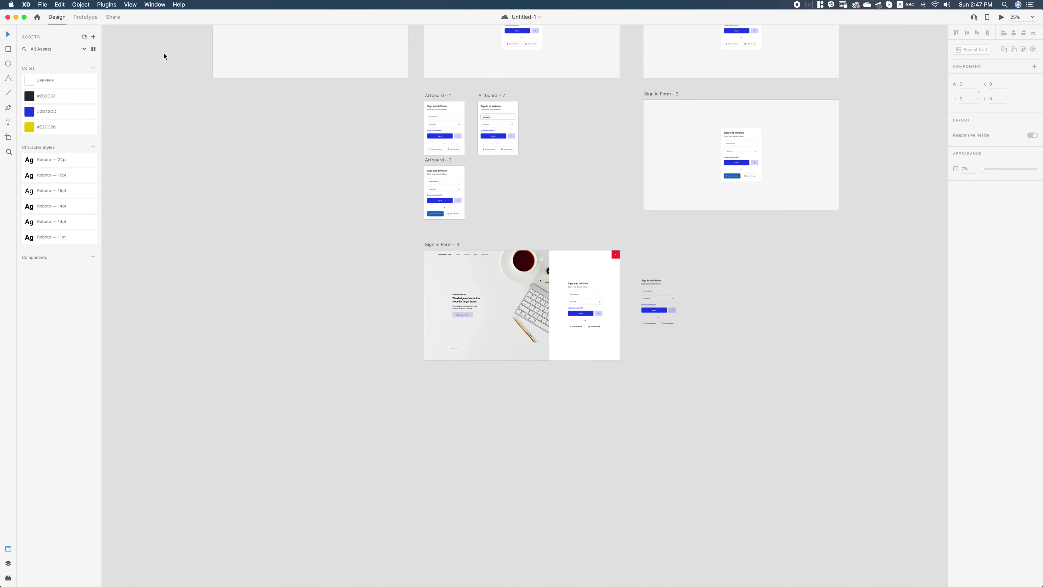
pyautogui.moveTo(607, 191); pyautogui.dragTo(614, 216)
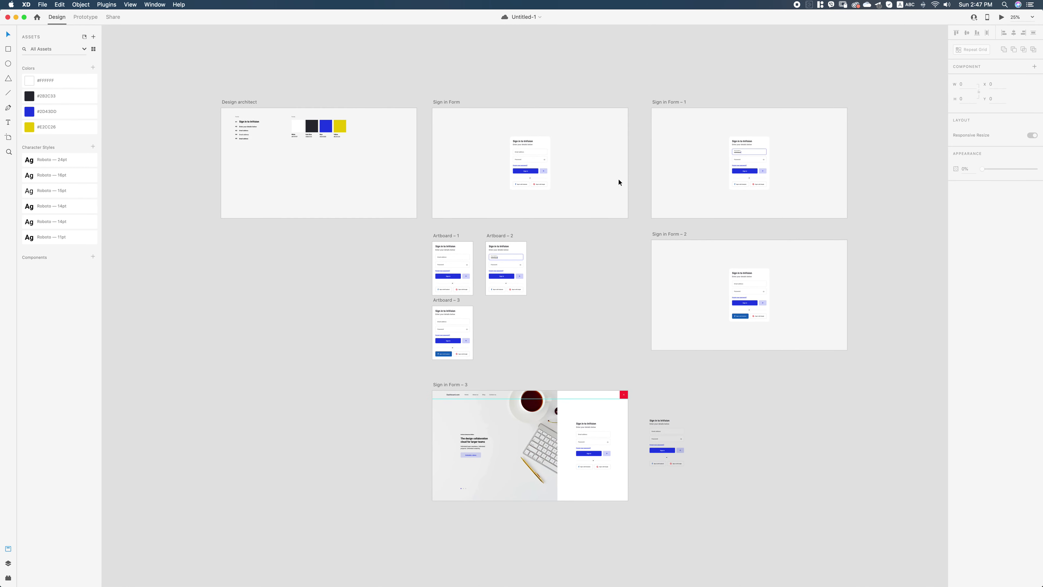